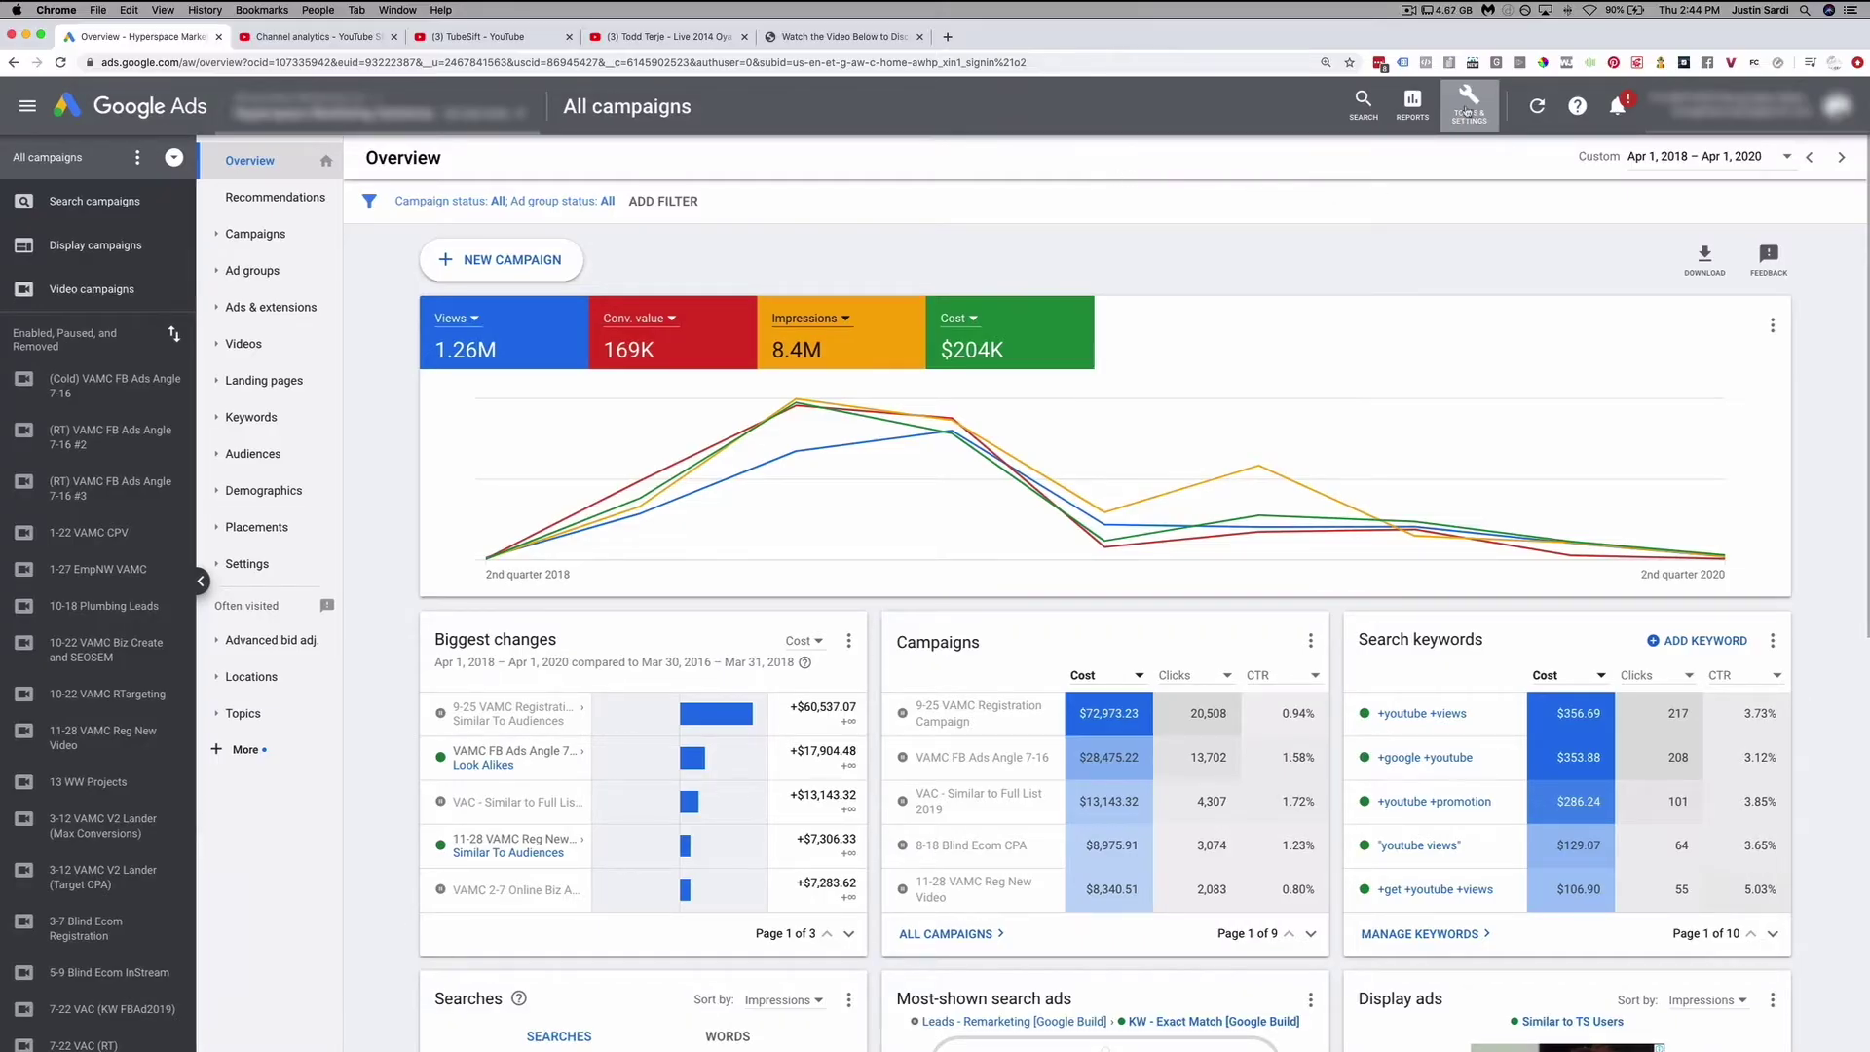
- Show all 16 conversion actions with 500 rows per page and begin a new conversion action
left_click(1474, 107)
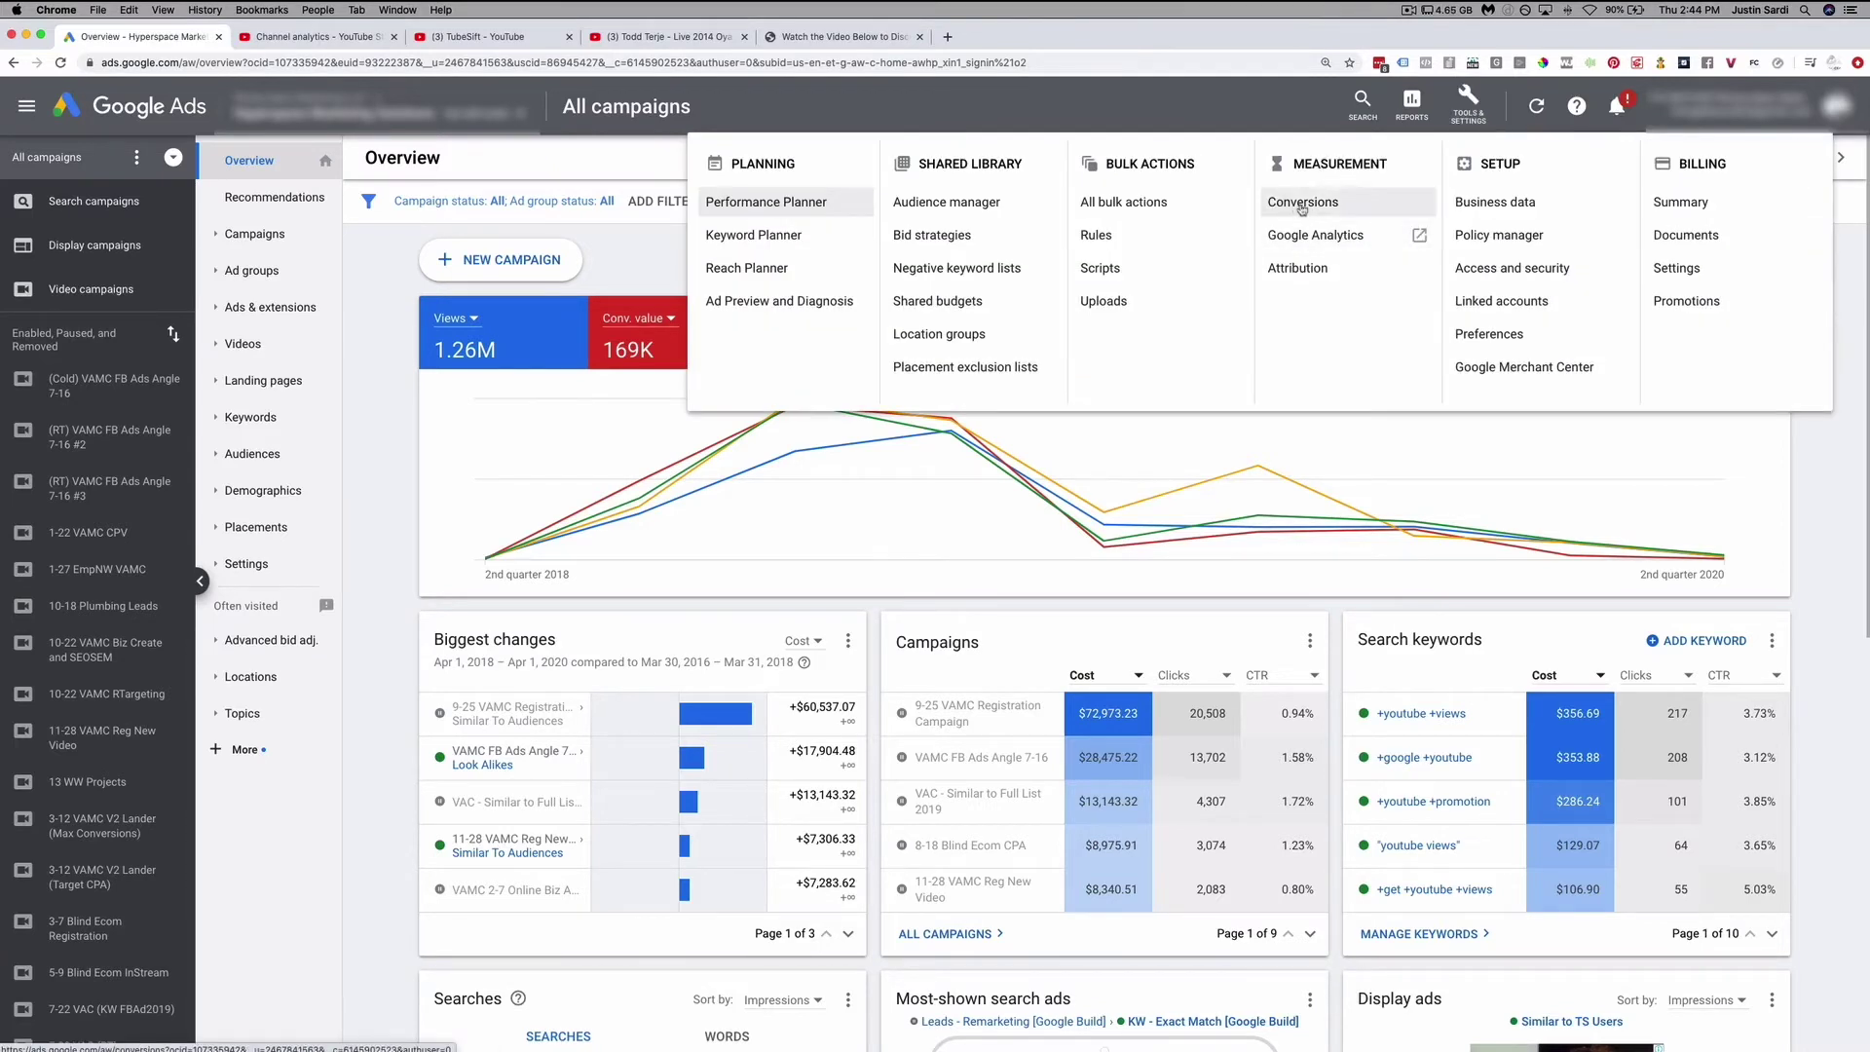
left_click(1350, 206)
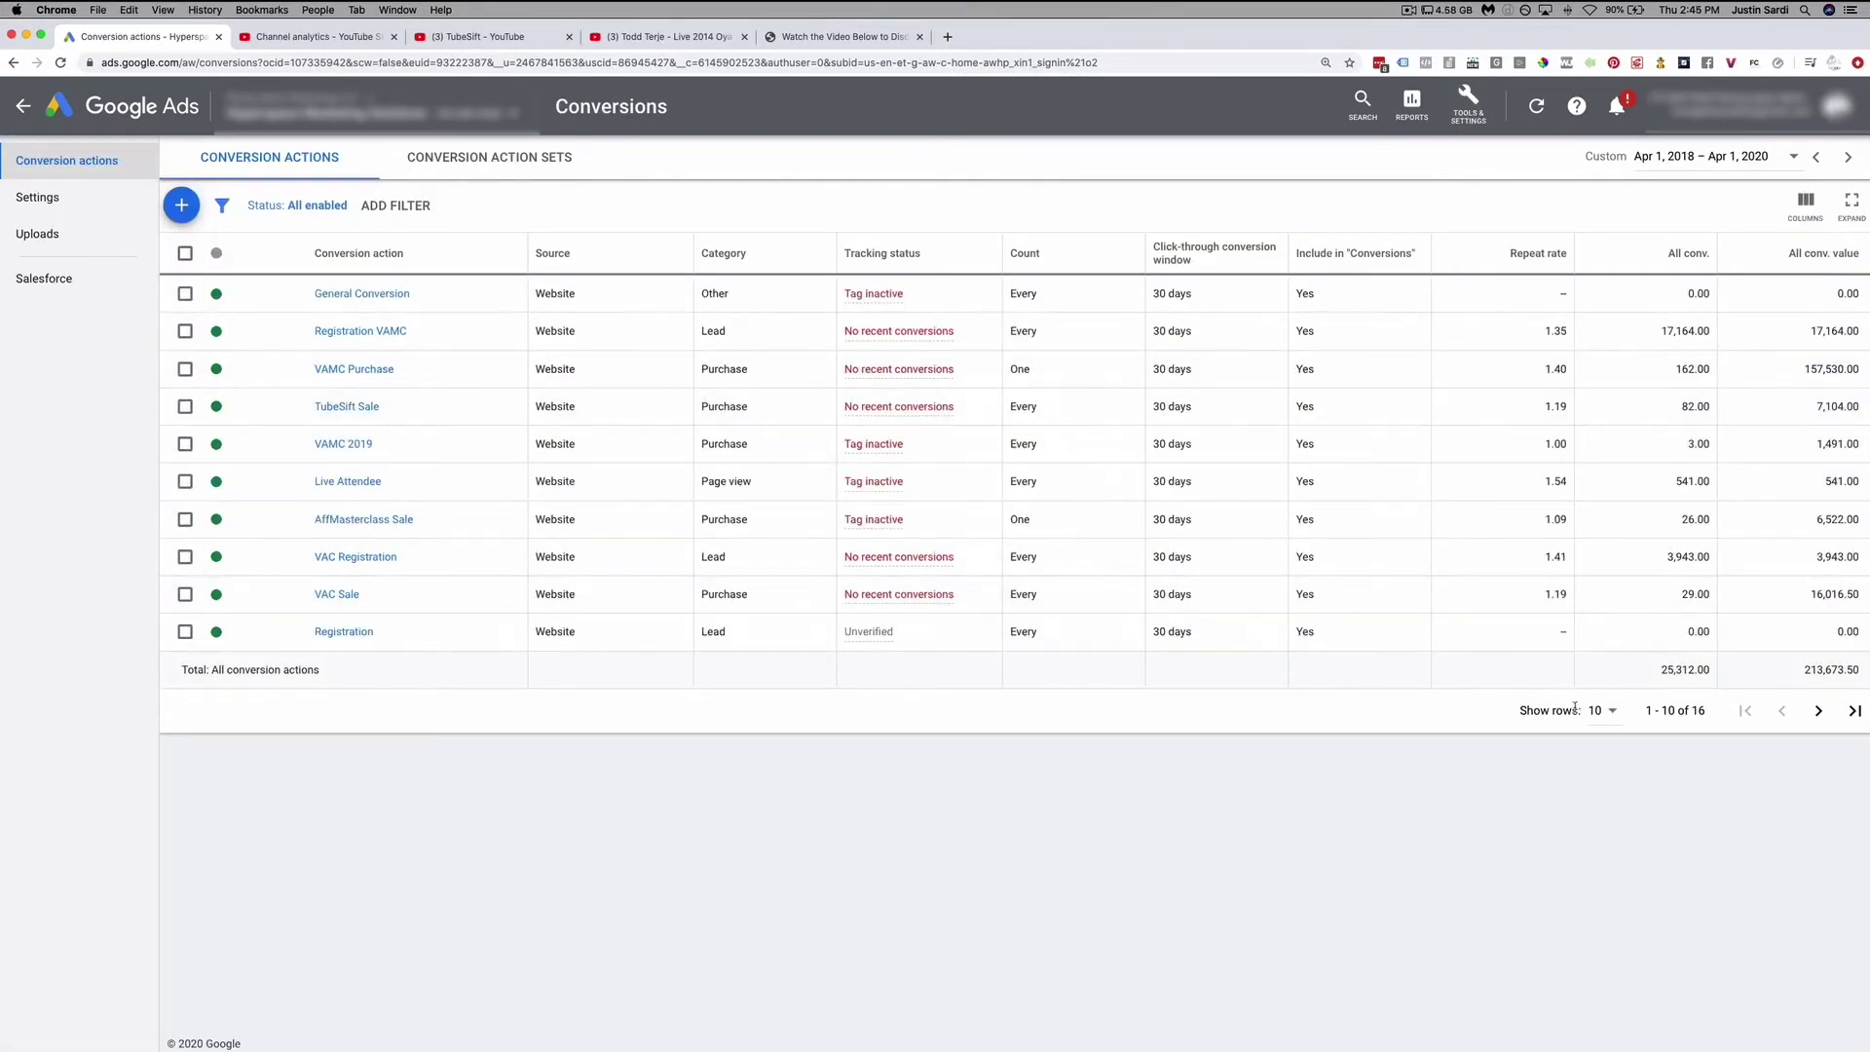
left_click(1607, 710)
left_click(1625, 879)
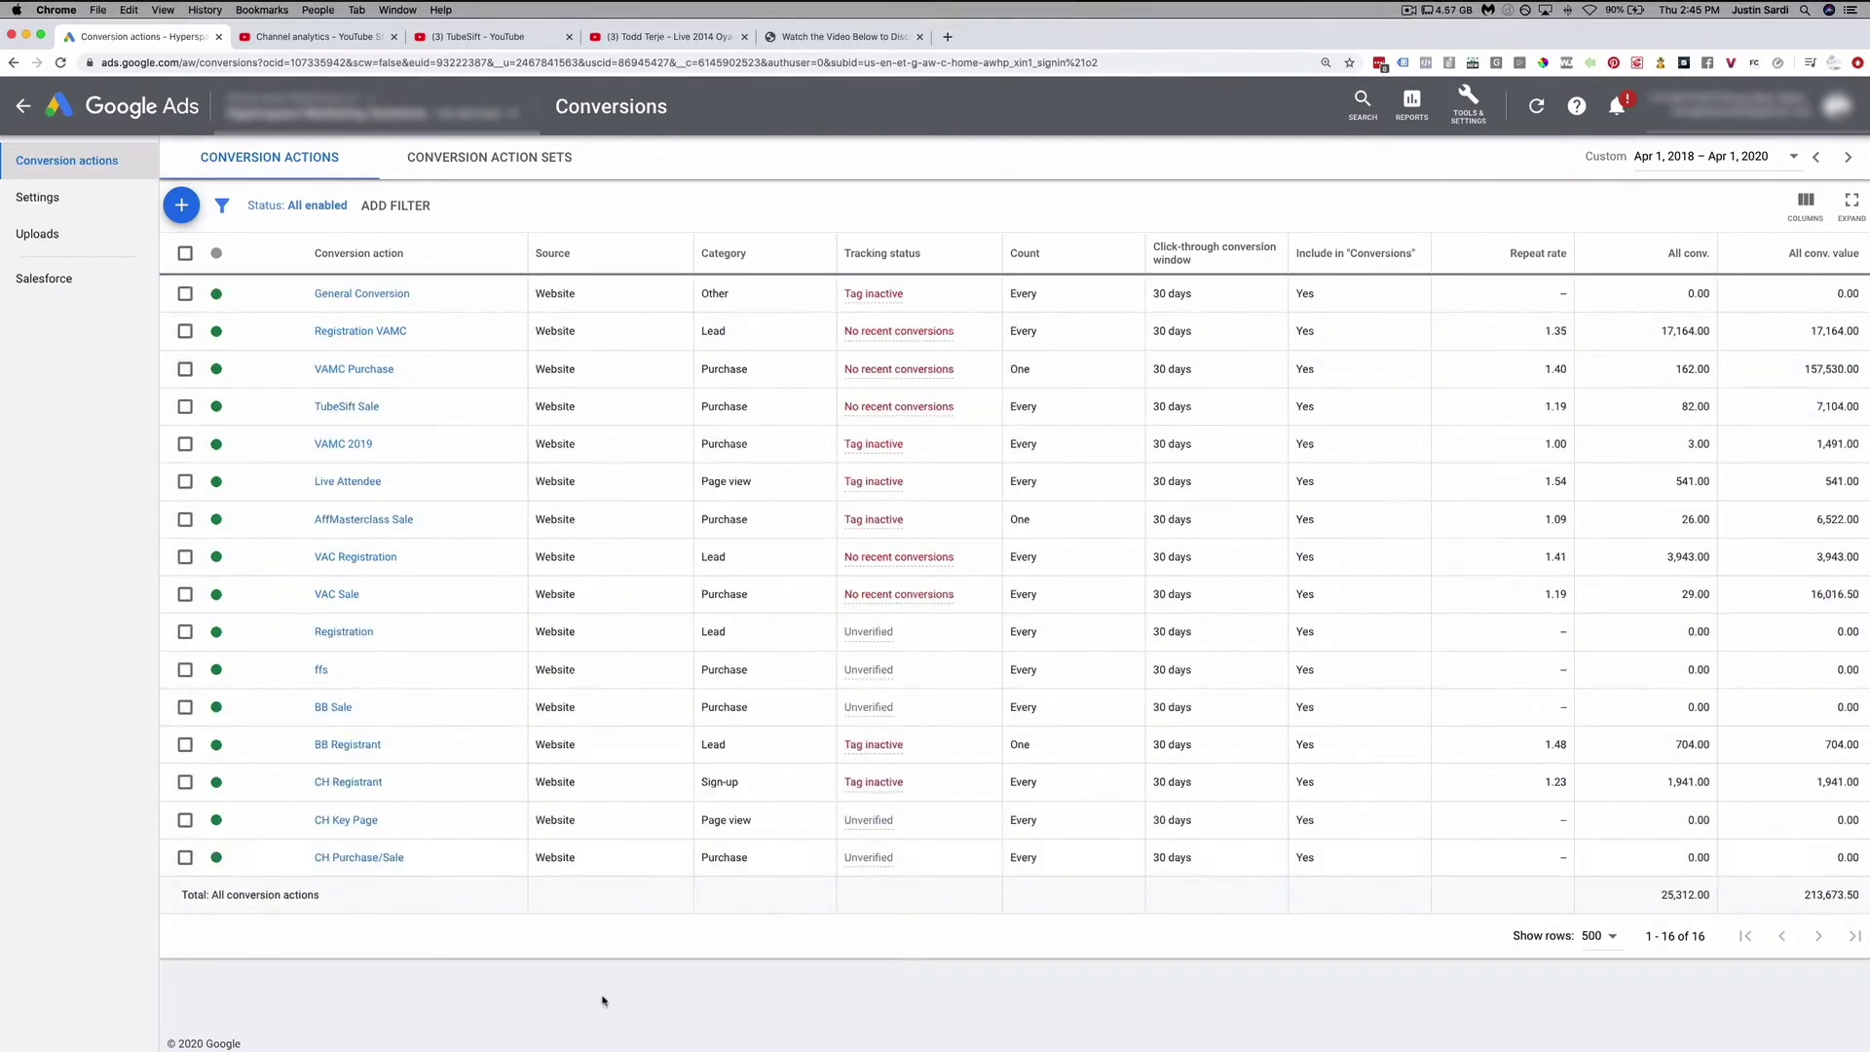
left_click(182, 204)
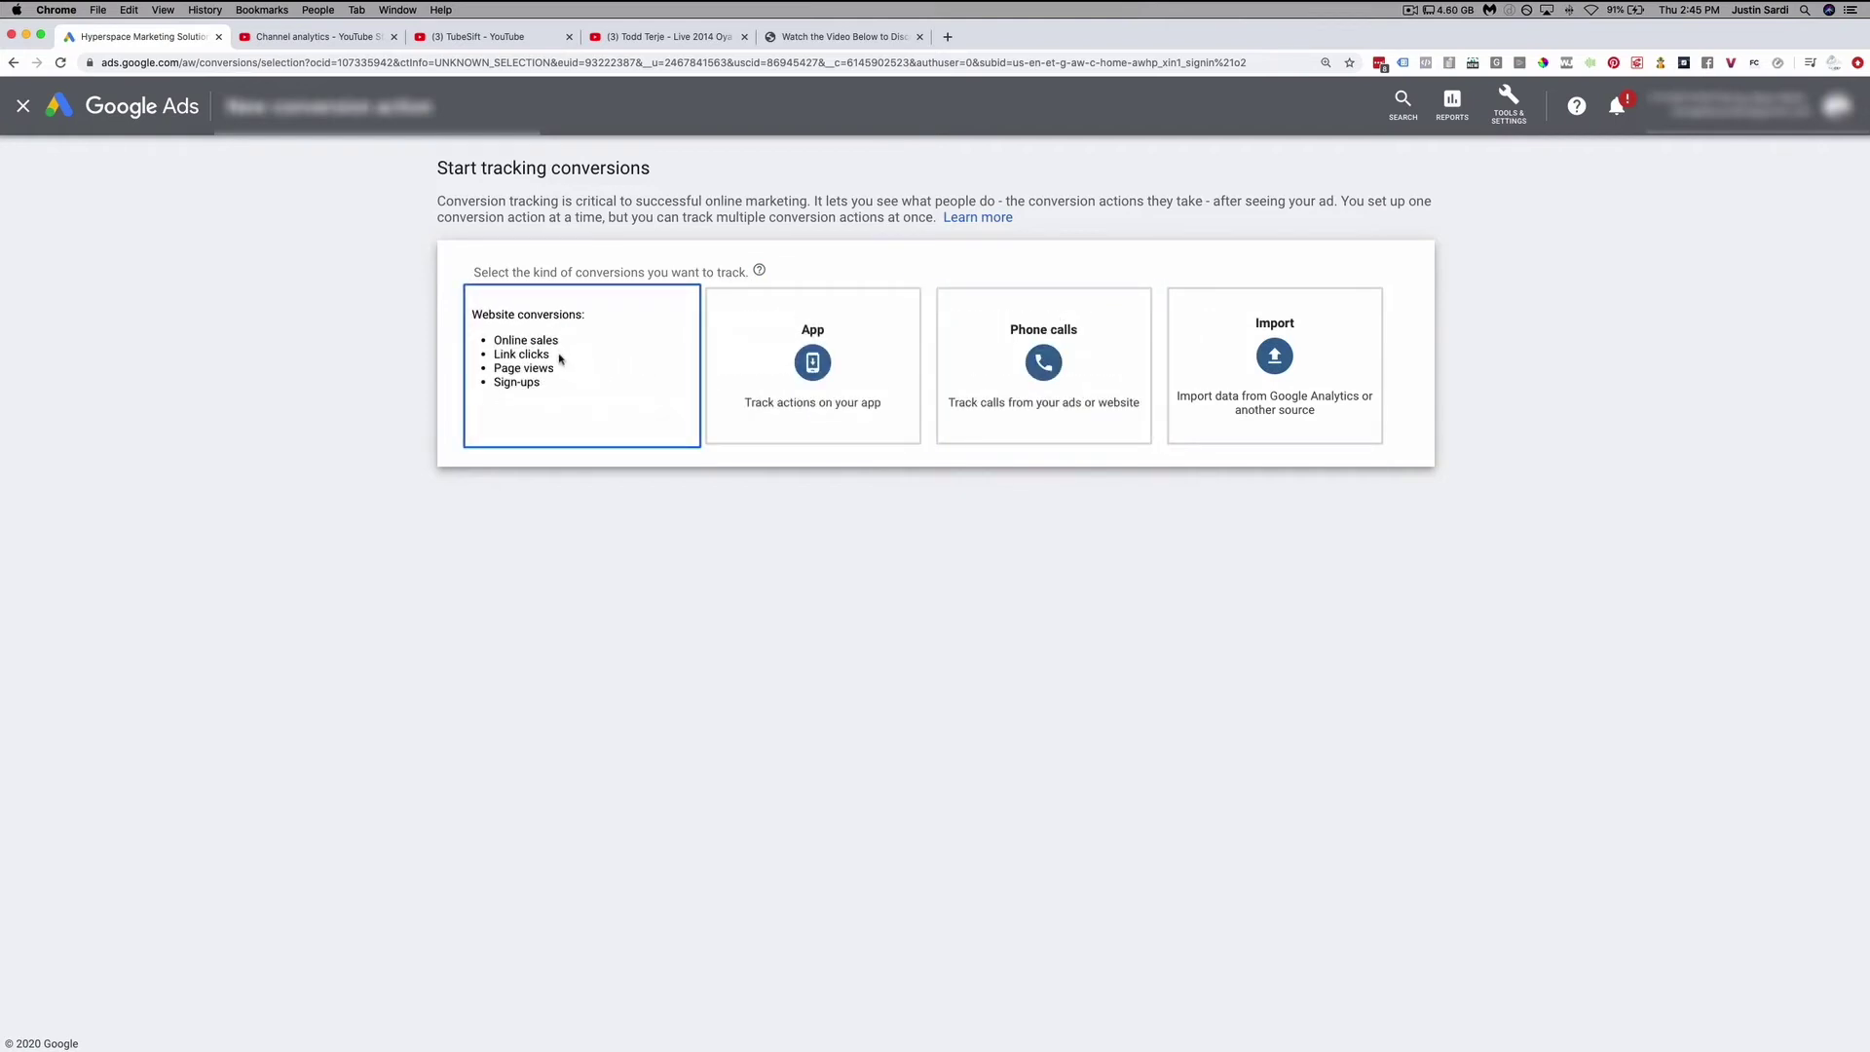
- Choose Website conversions and look through the options in the Category dropdown
left_click(589, 371)
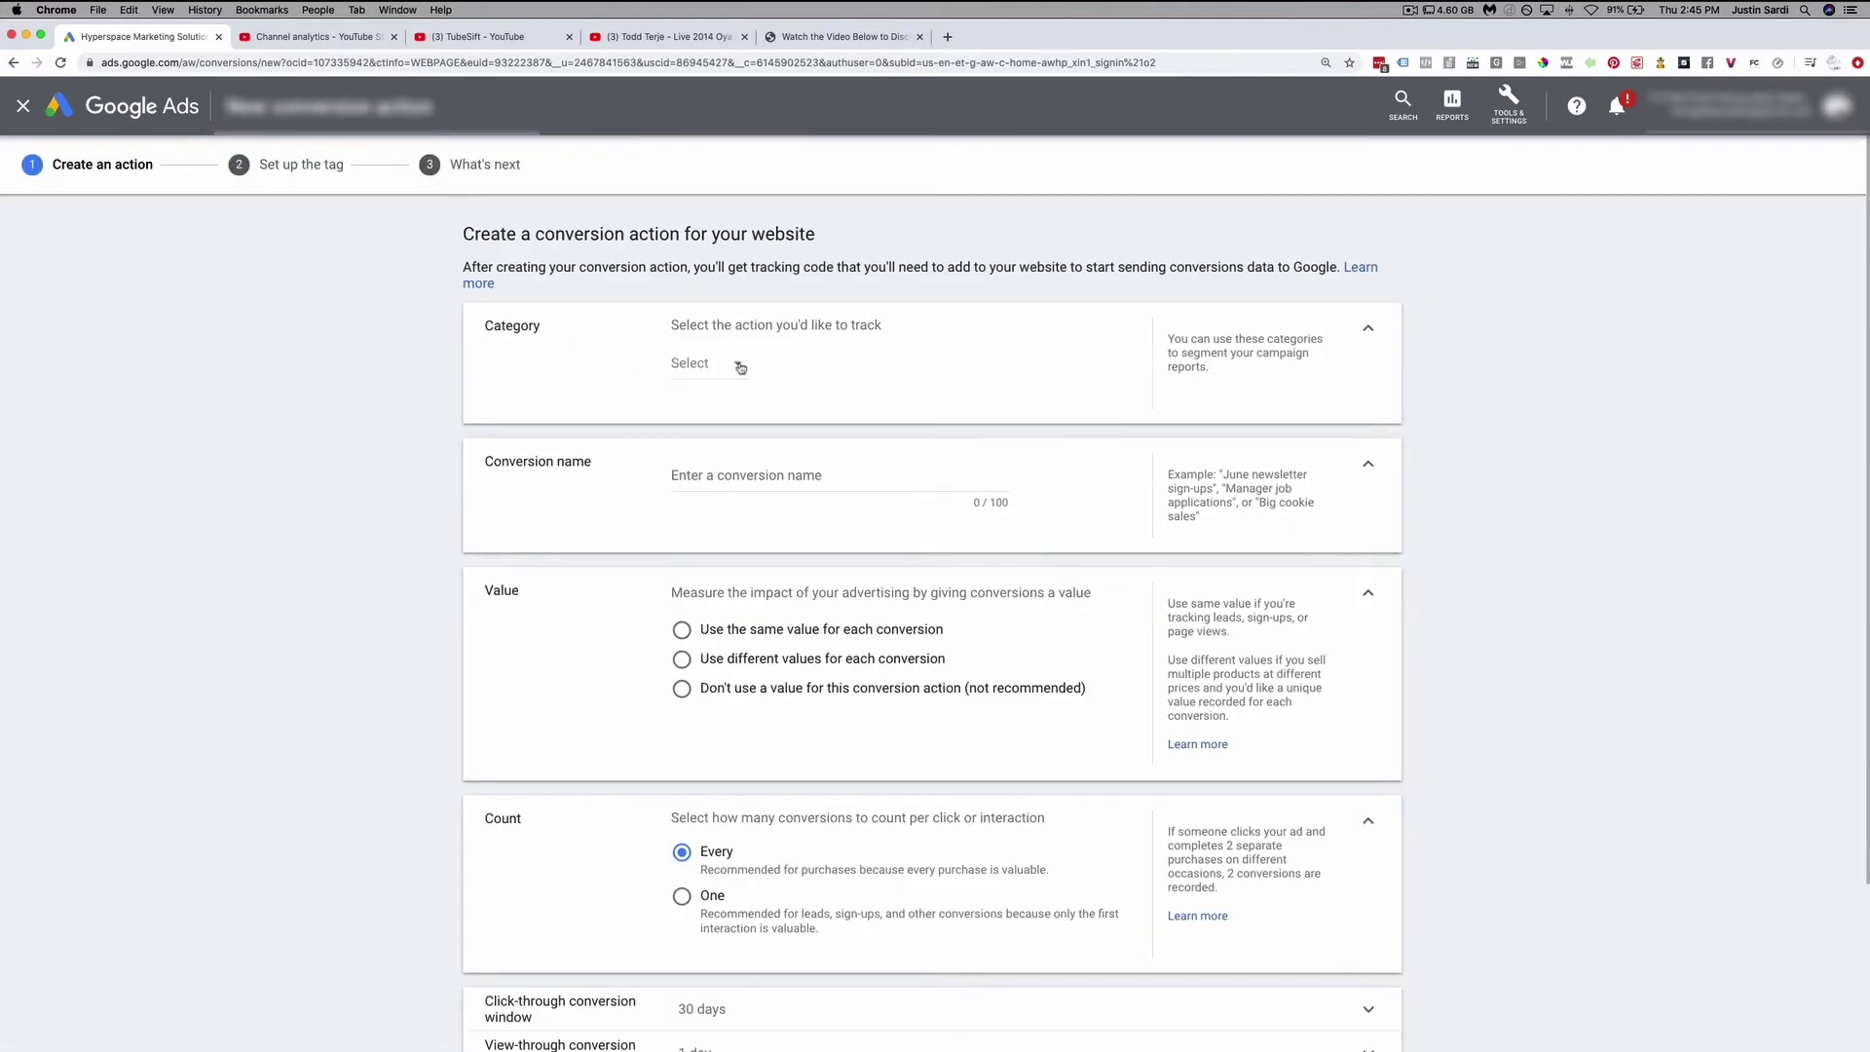
left_click(718, 367)
scroll(772, 475, "down", 1)
scroll(769, 487, "down", 1)
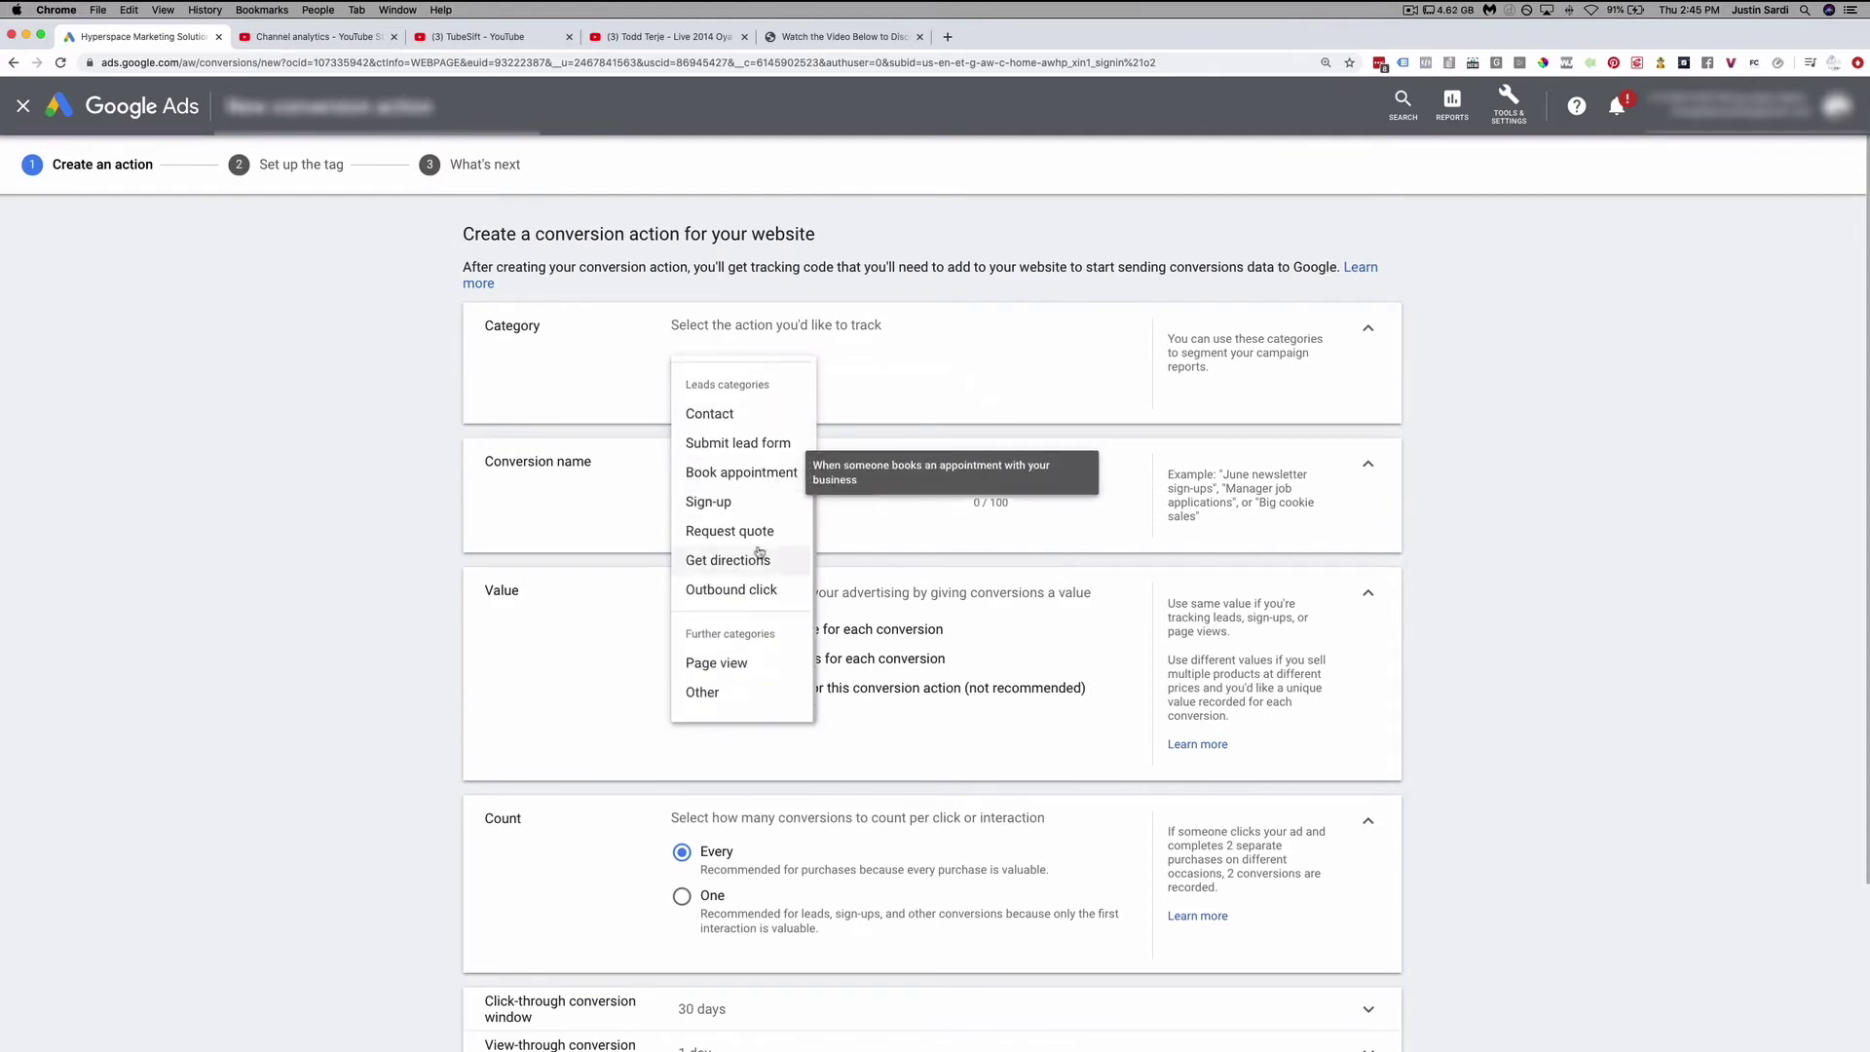
scroll(760, 546, "up", 2)
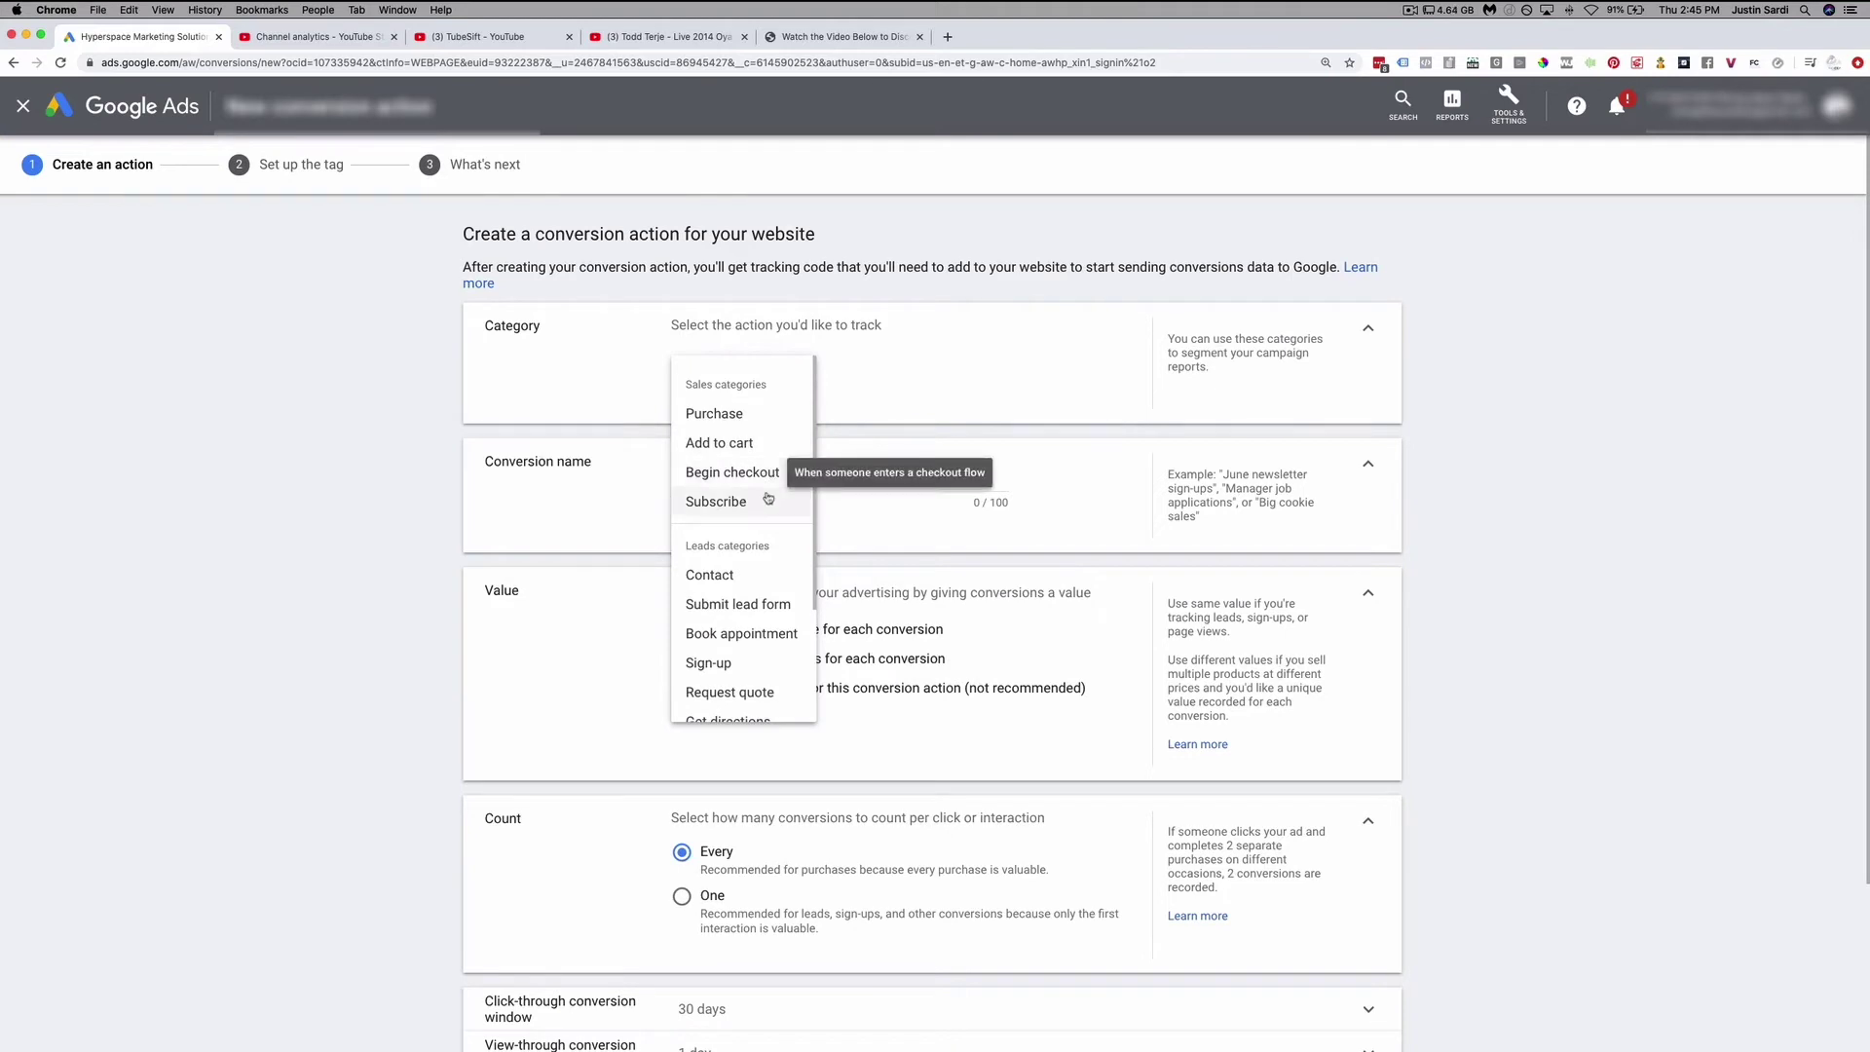
scroll(784, 582, "down", 1)
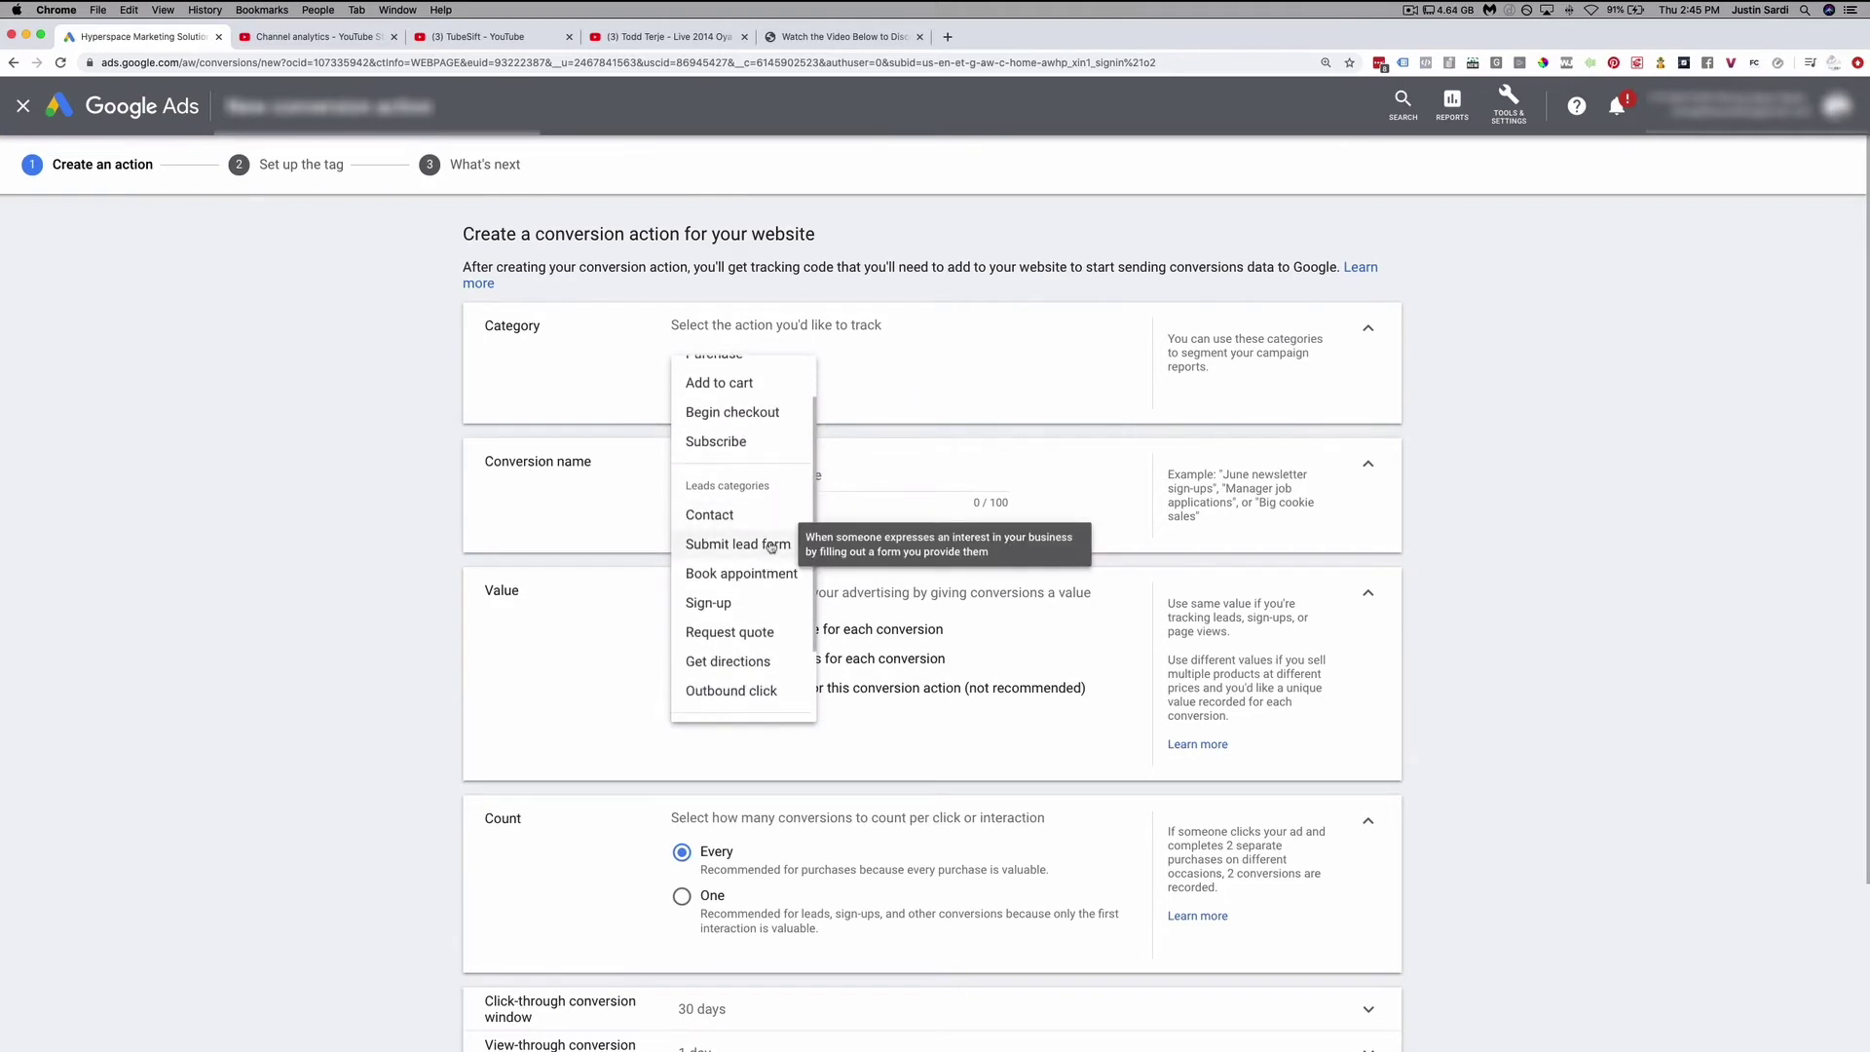
scroll(778, 614, "down", 3)
scroll(780, 642, "up", 5)
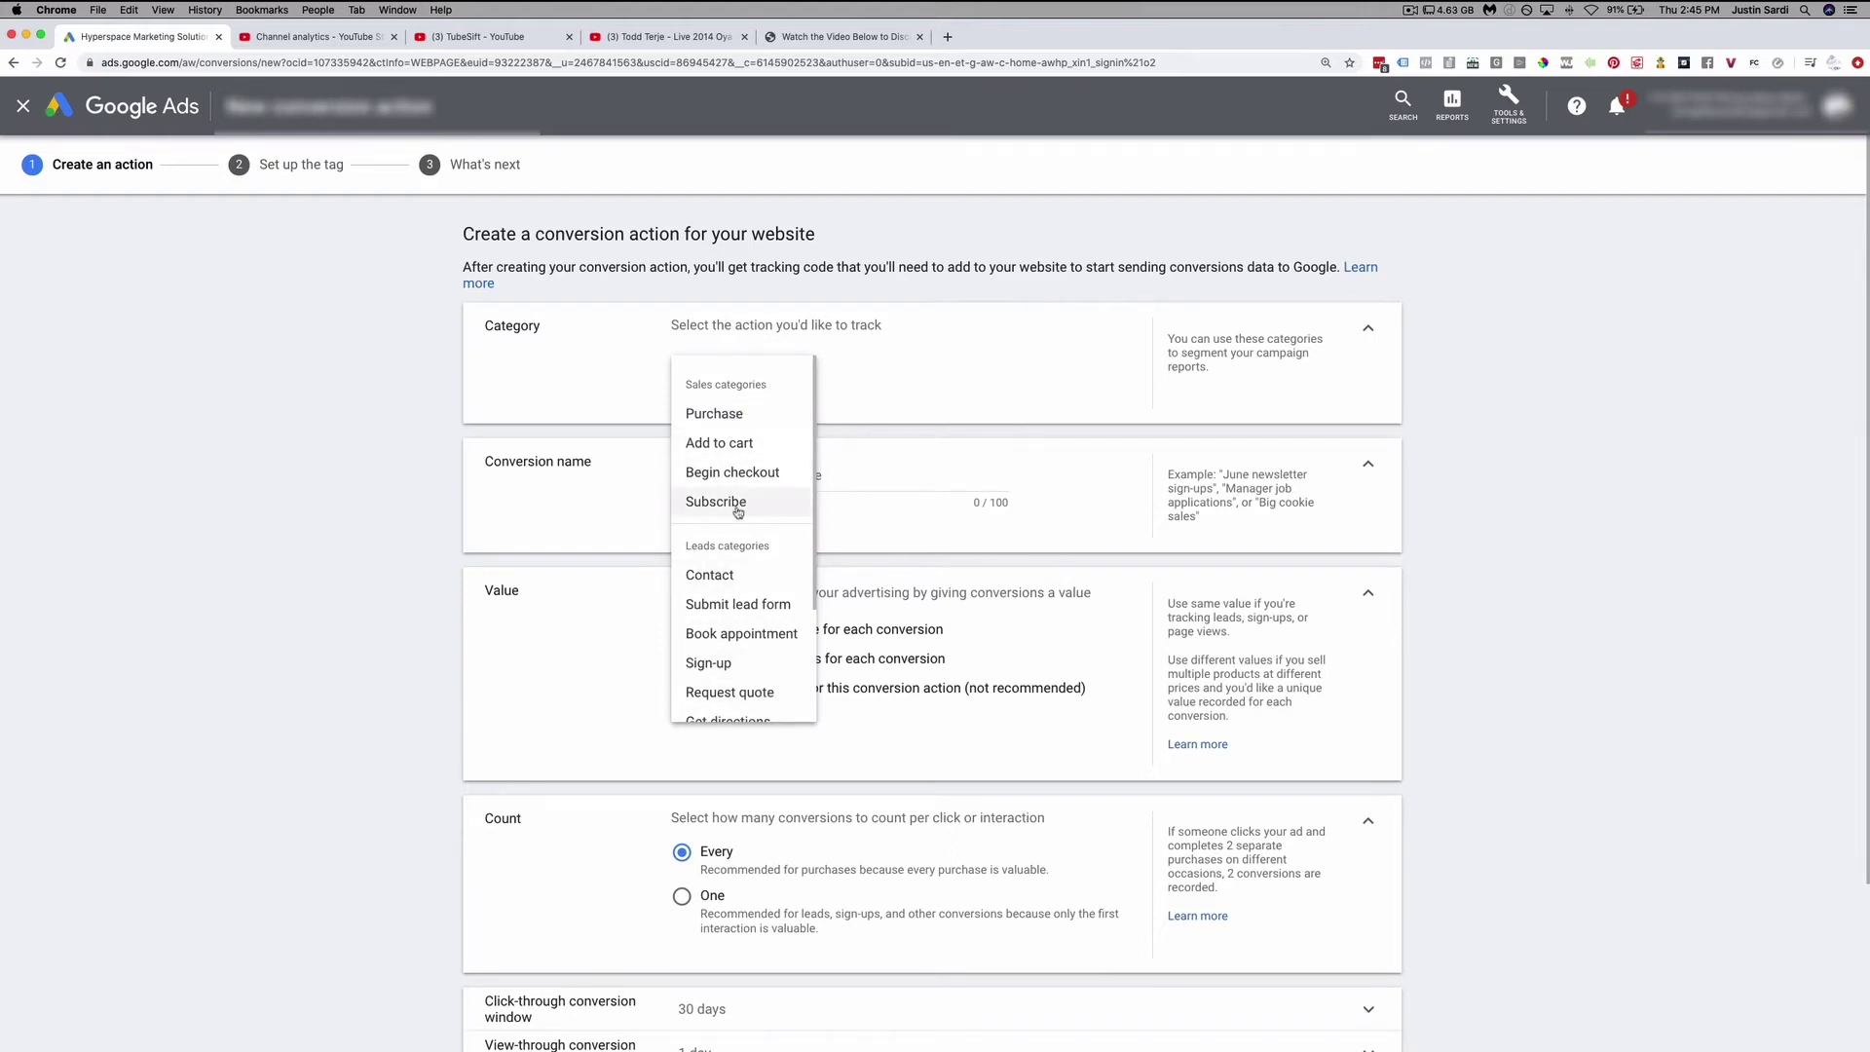
- Set the category to Purchase, keep the name Purchase, and use one value with US Dollar currency
left_click(740, 417)
left_click(738, 479)
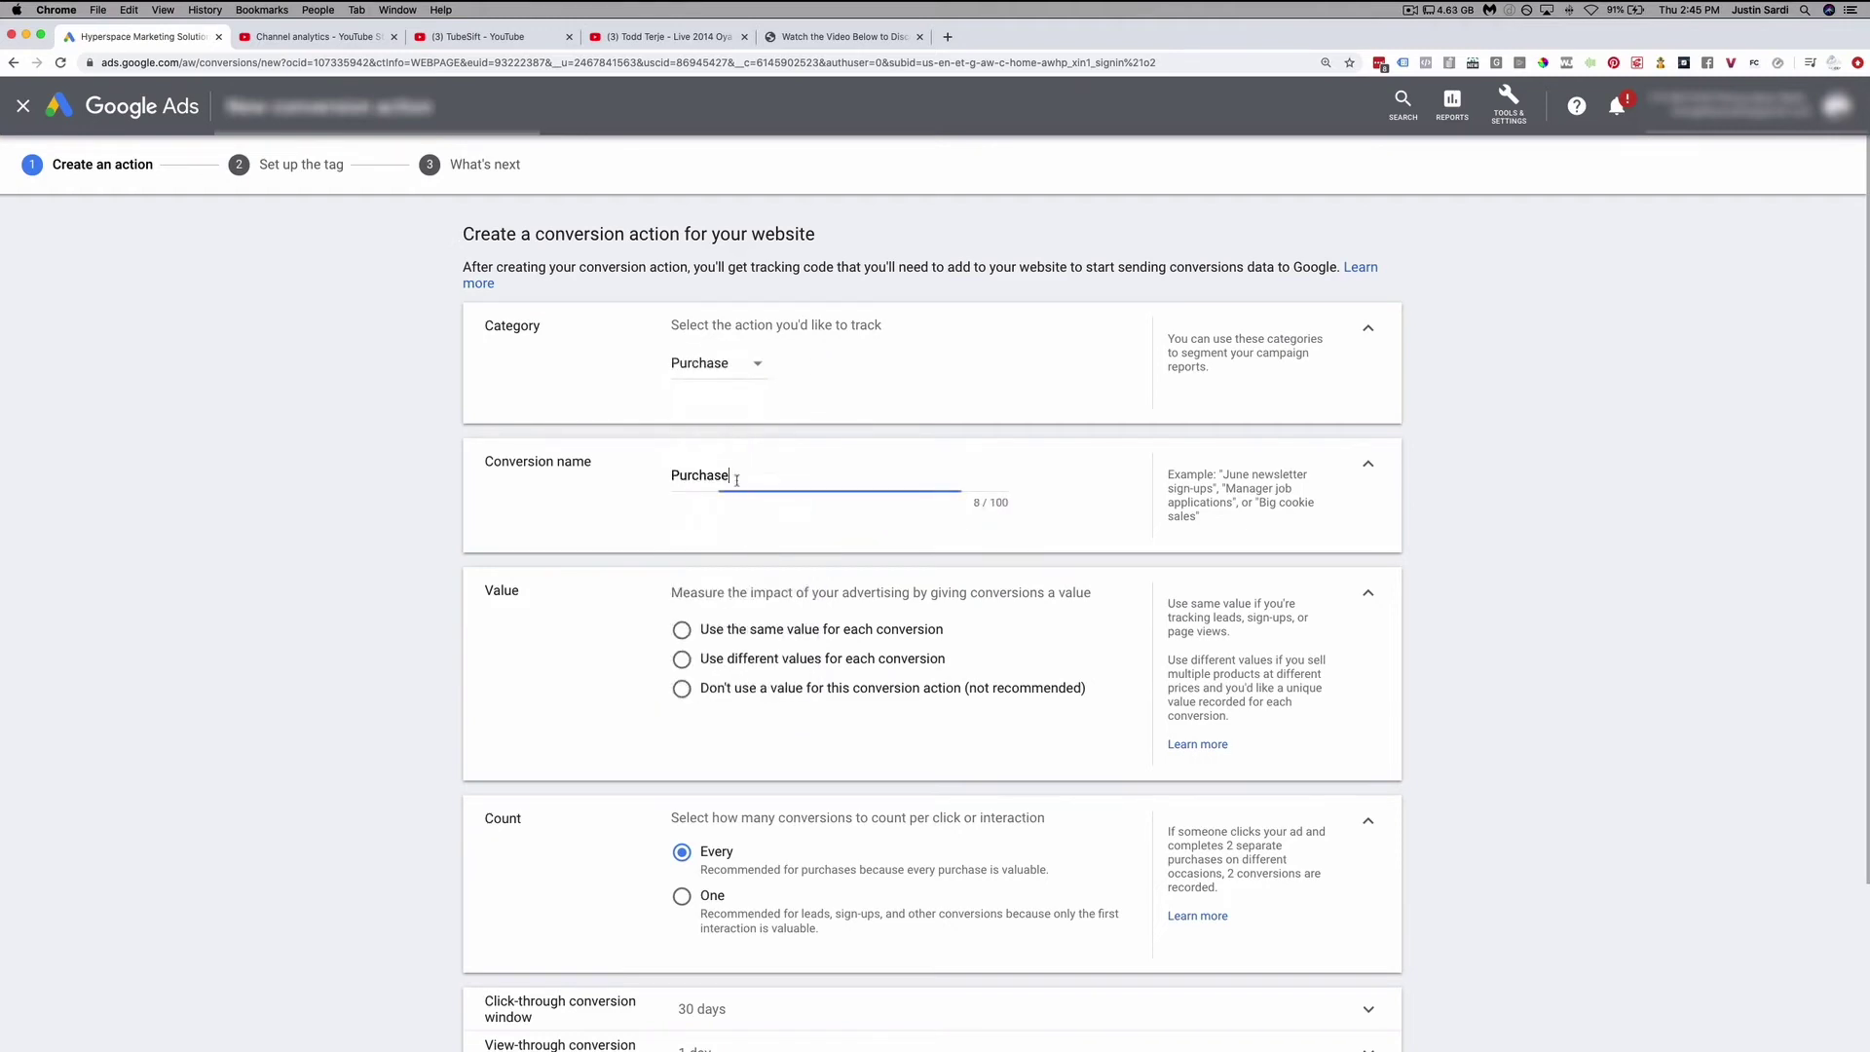
scroll(851, 545, "down", 2)
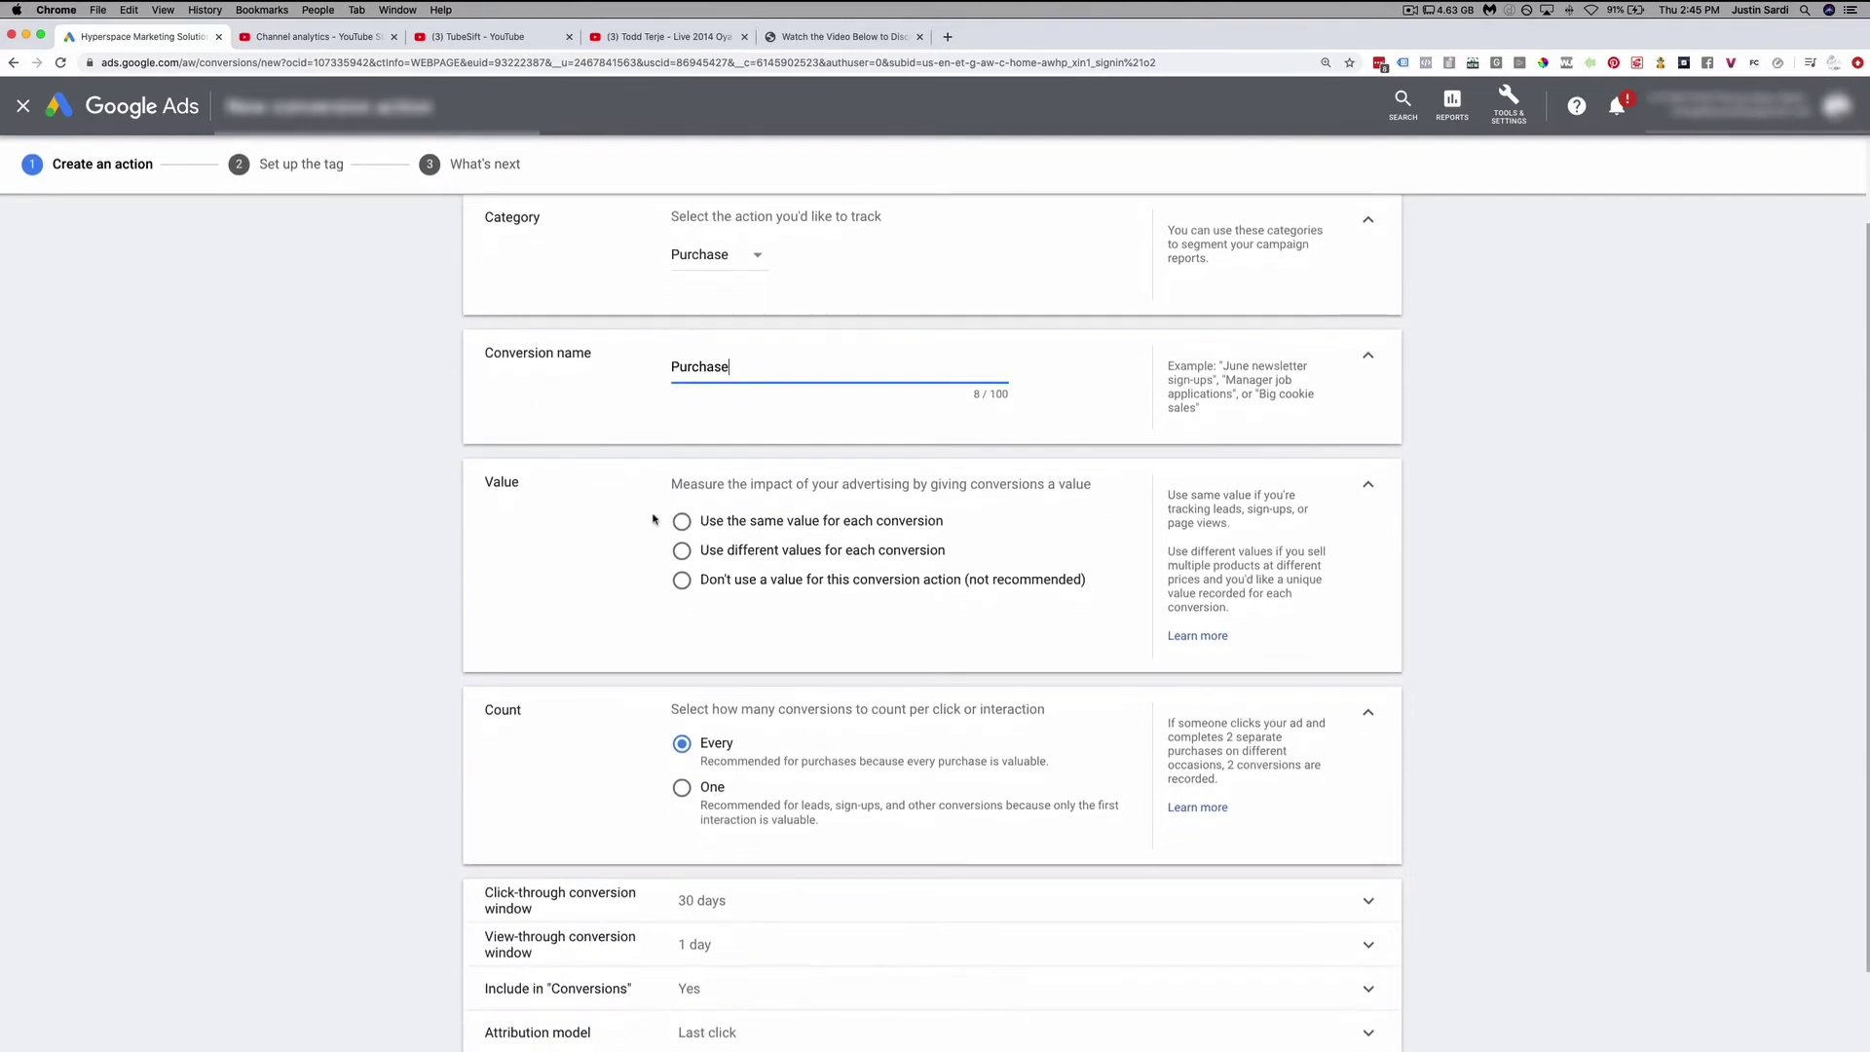
left_click(683, 522)
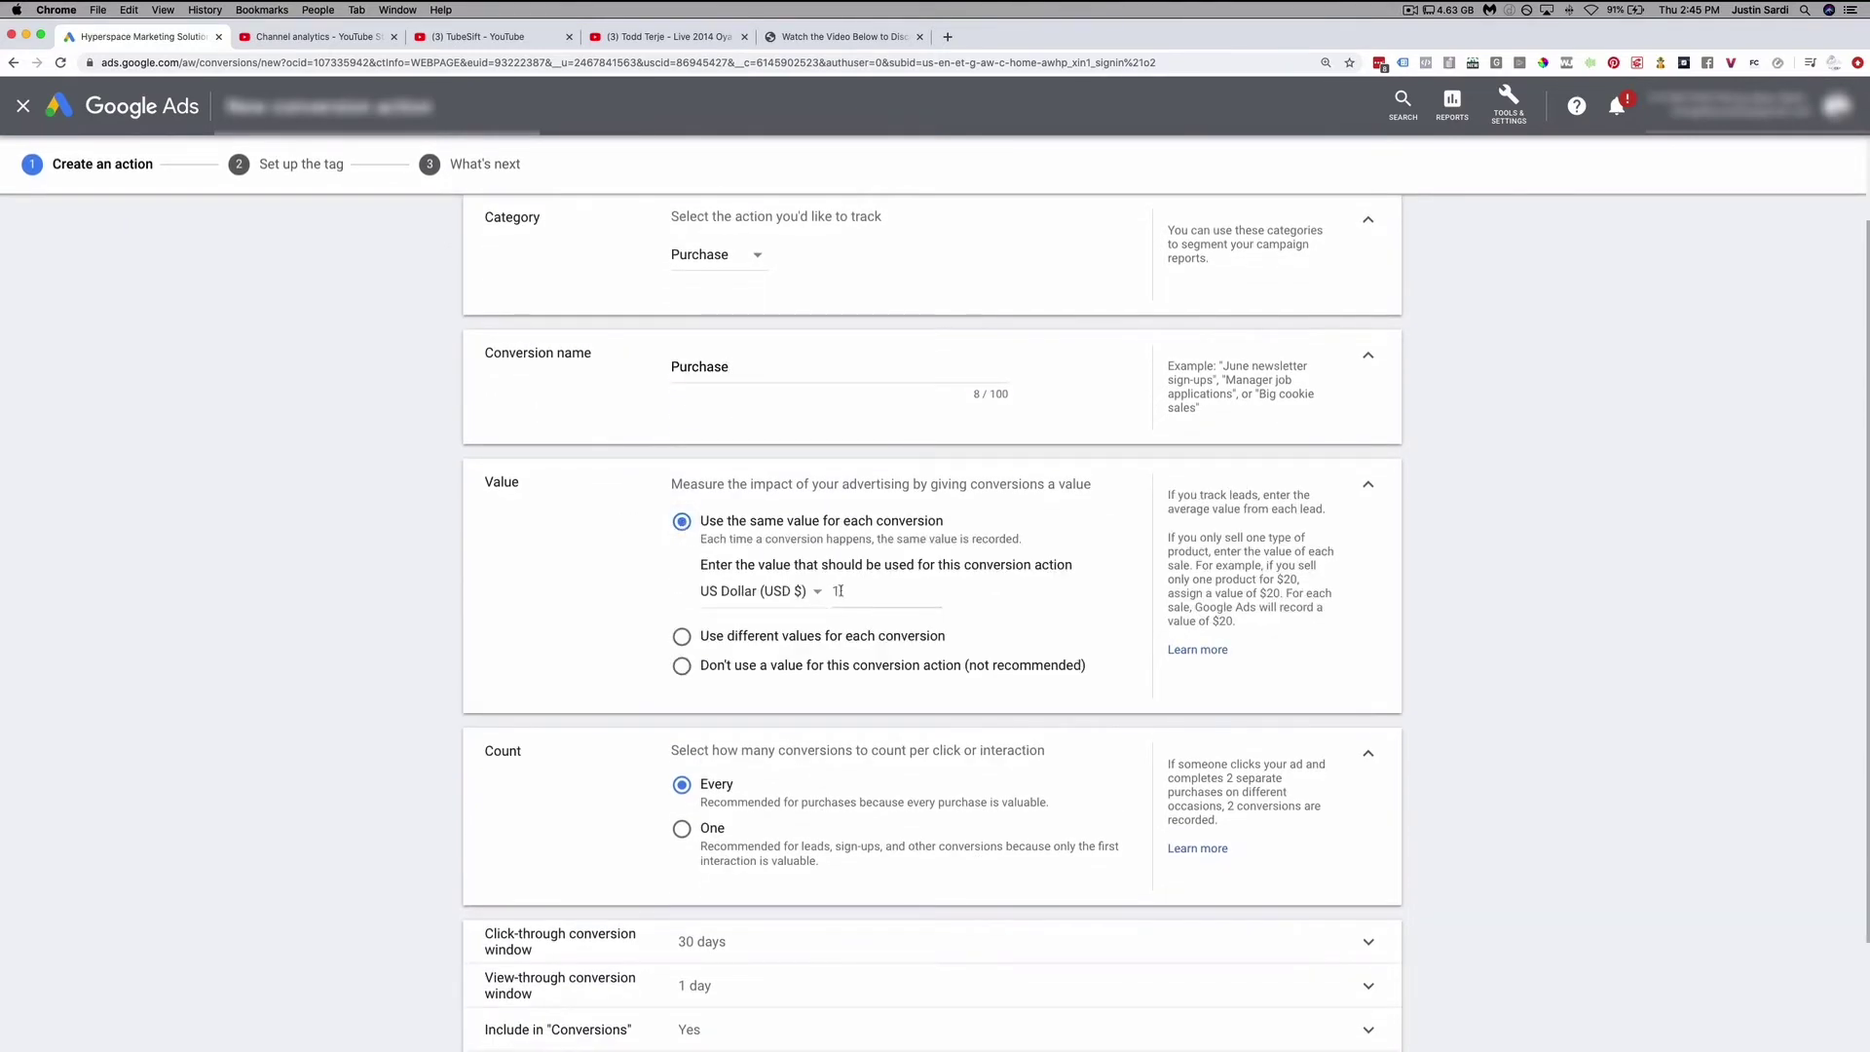
left_click(800, 591)
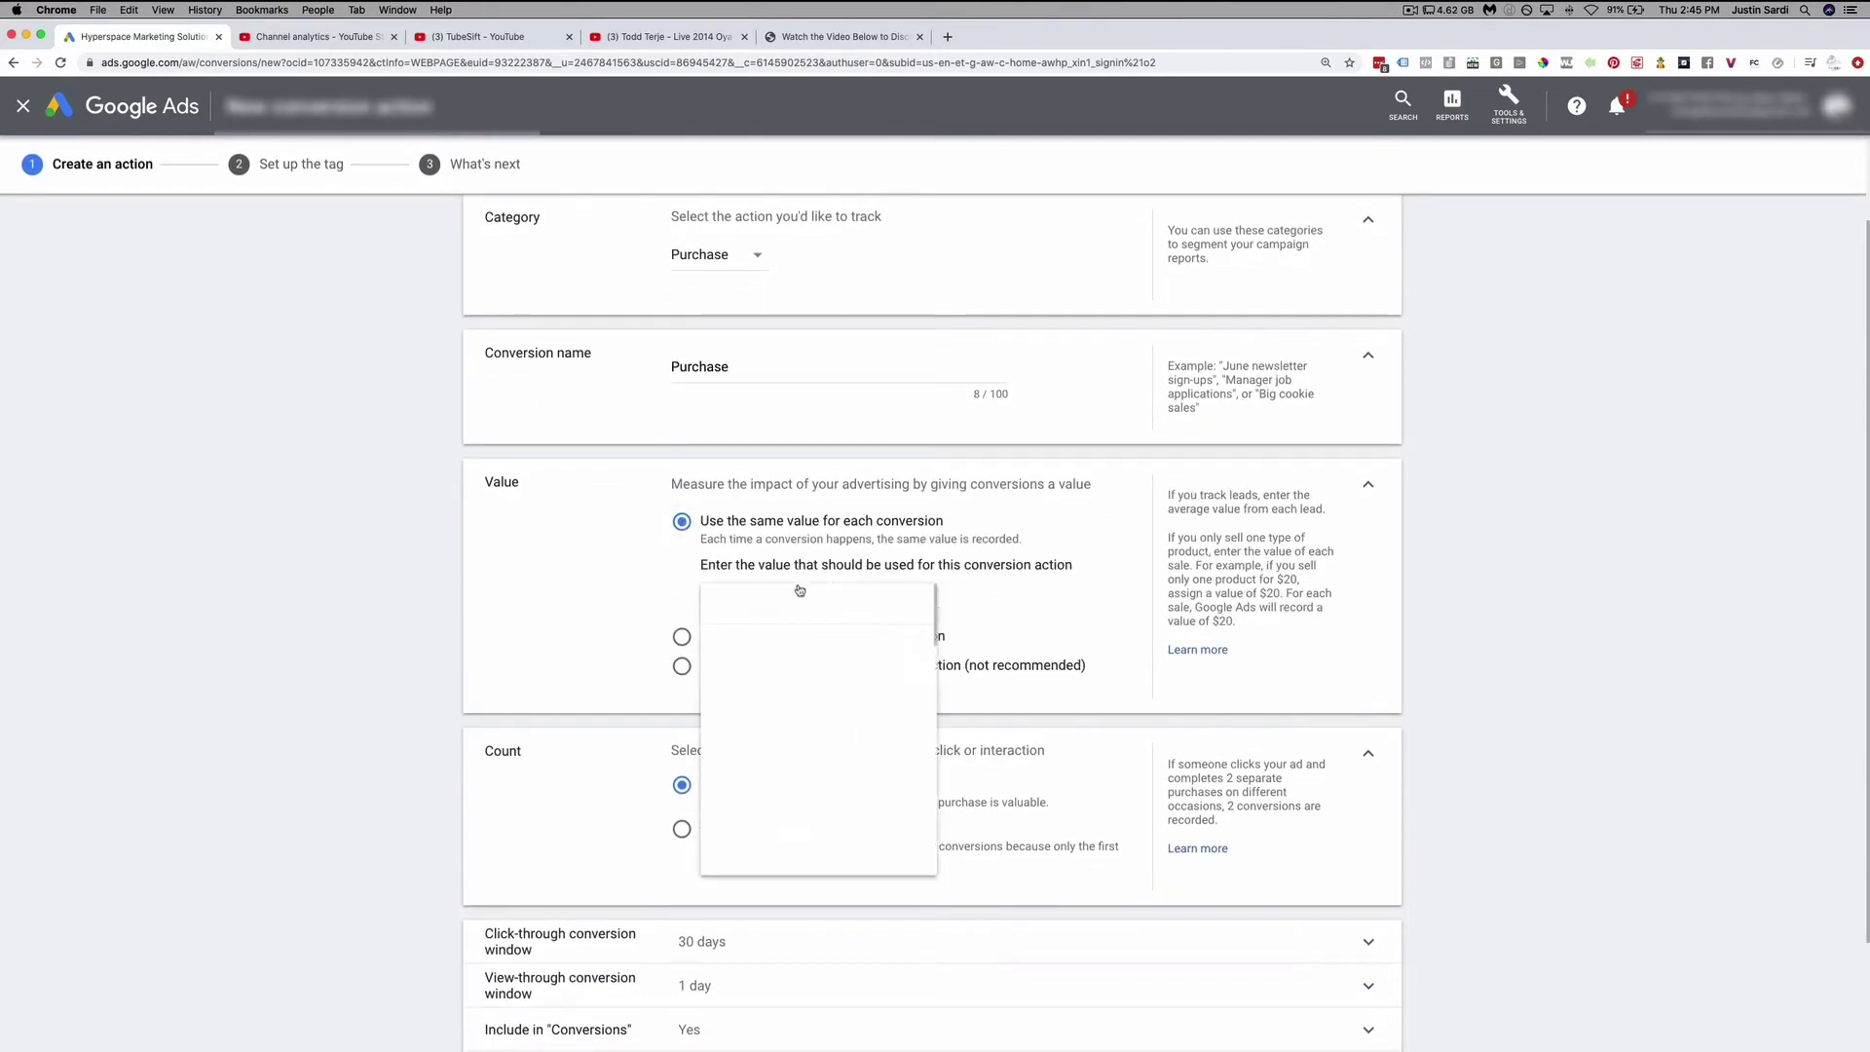
left_click(518, 591)
- Enter value 20, then switch to different values per conversion with a default of 1
double_click(858, 589)
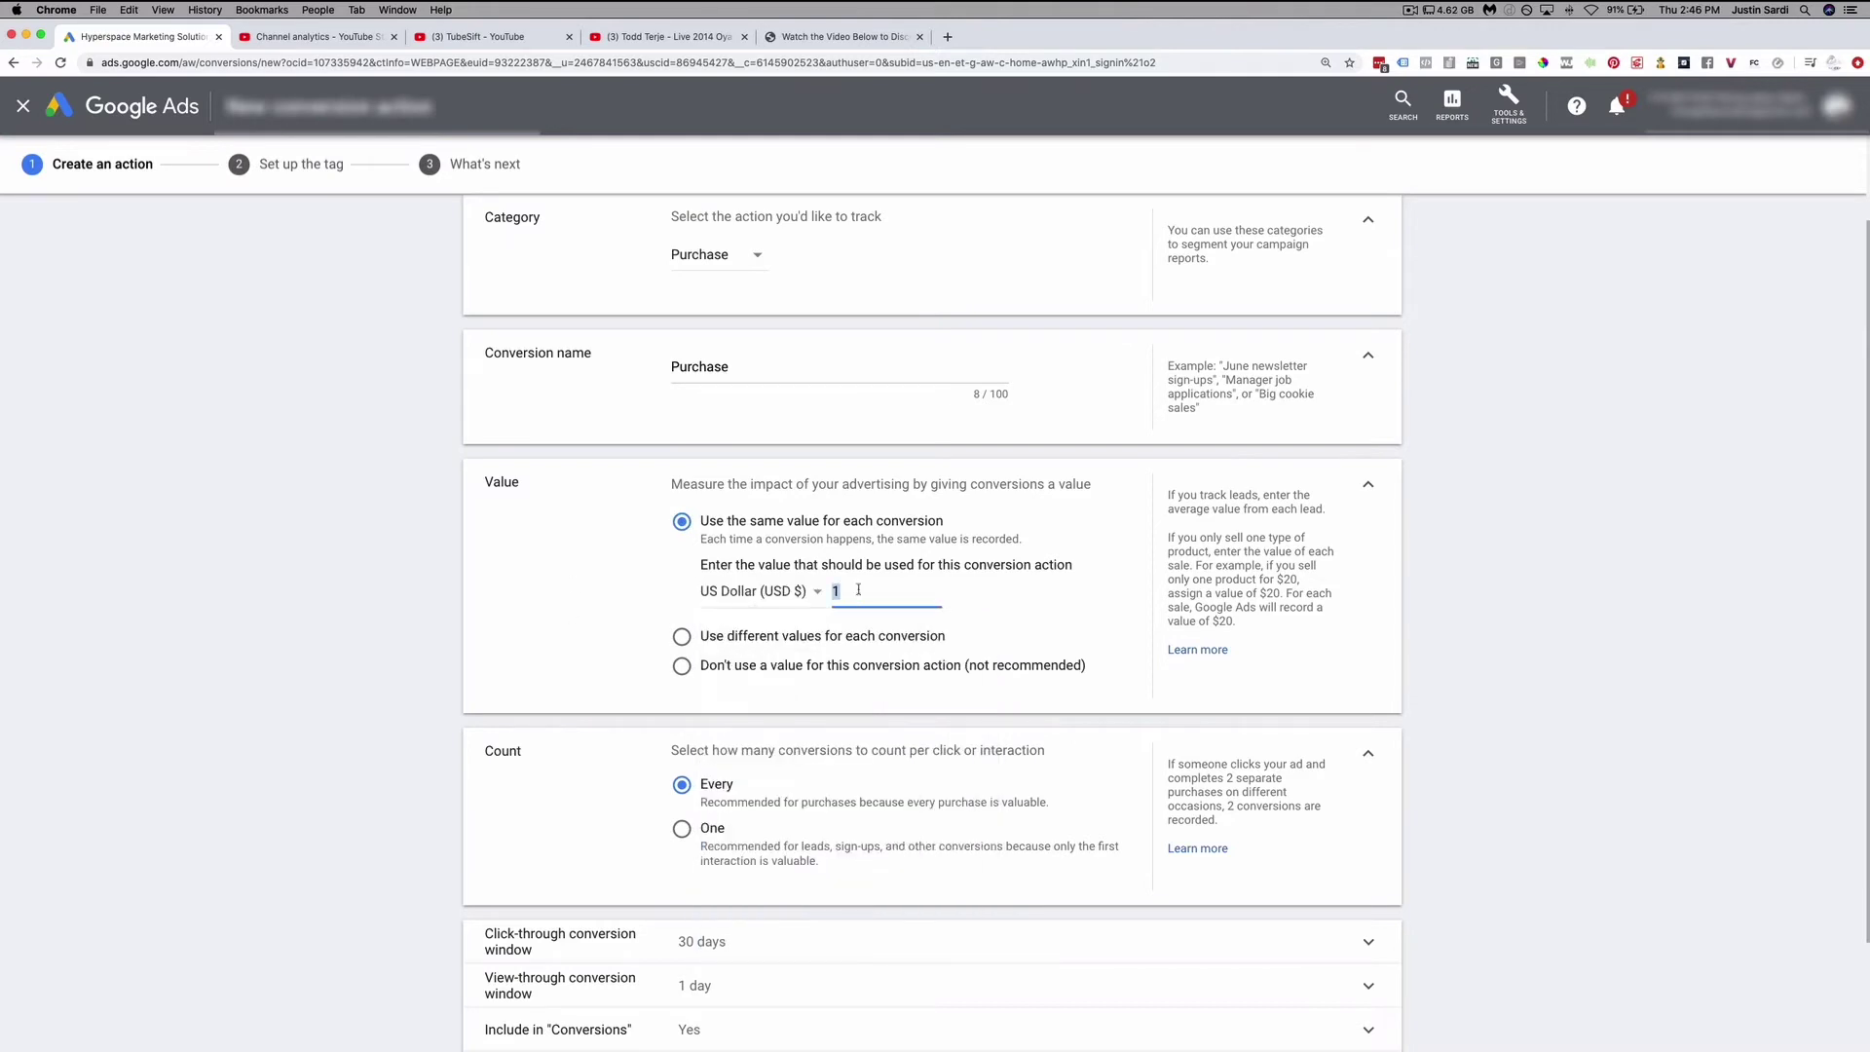
type("20")
left_click(1081, 588)
left_click(681, 635)
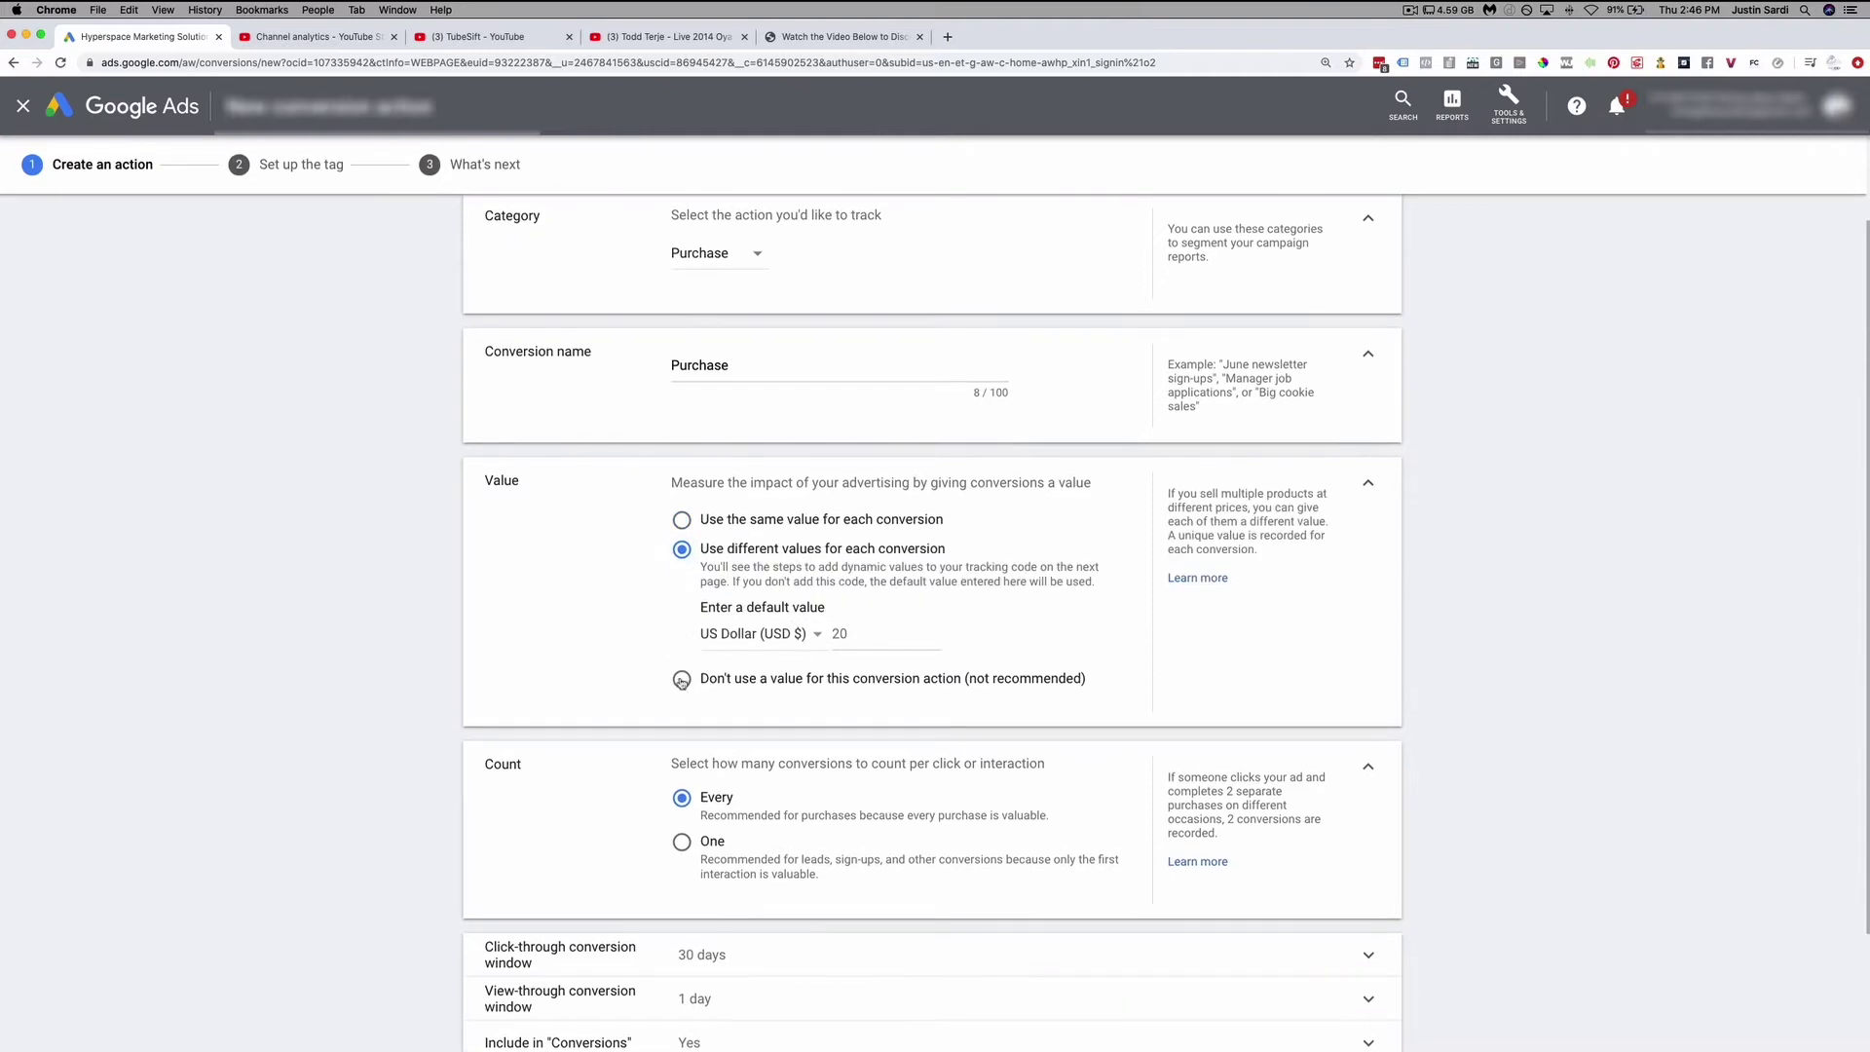
scroll(682, 680, "down", 1)
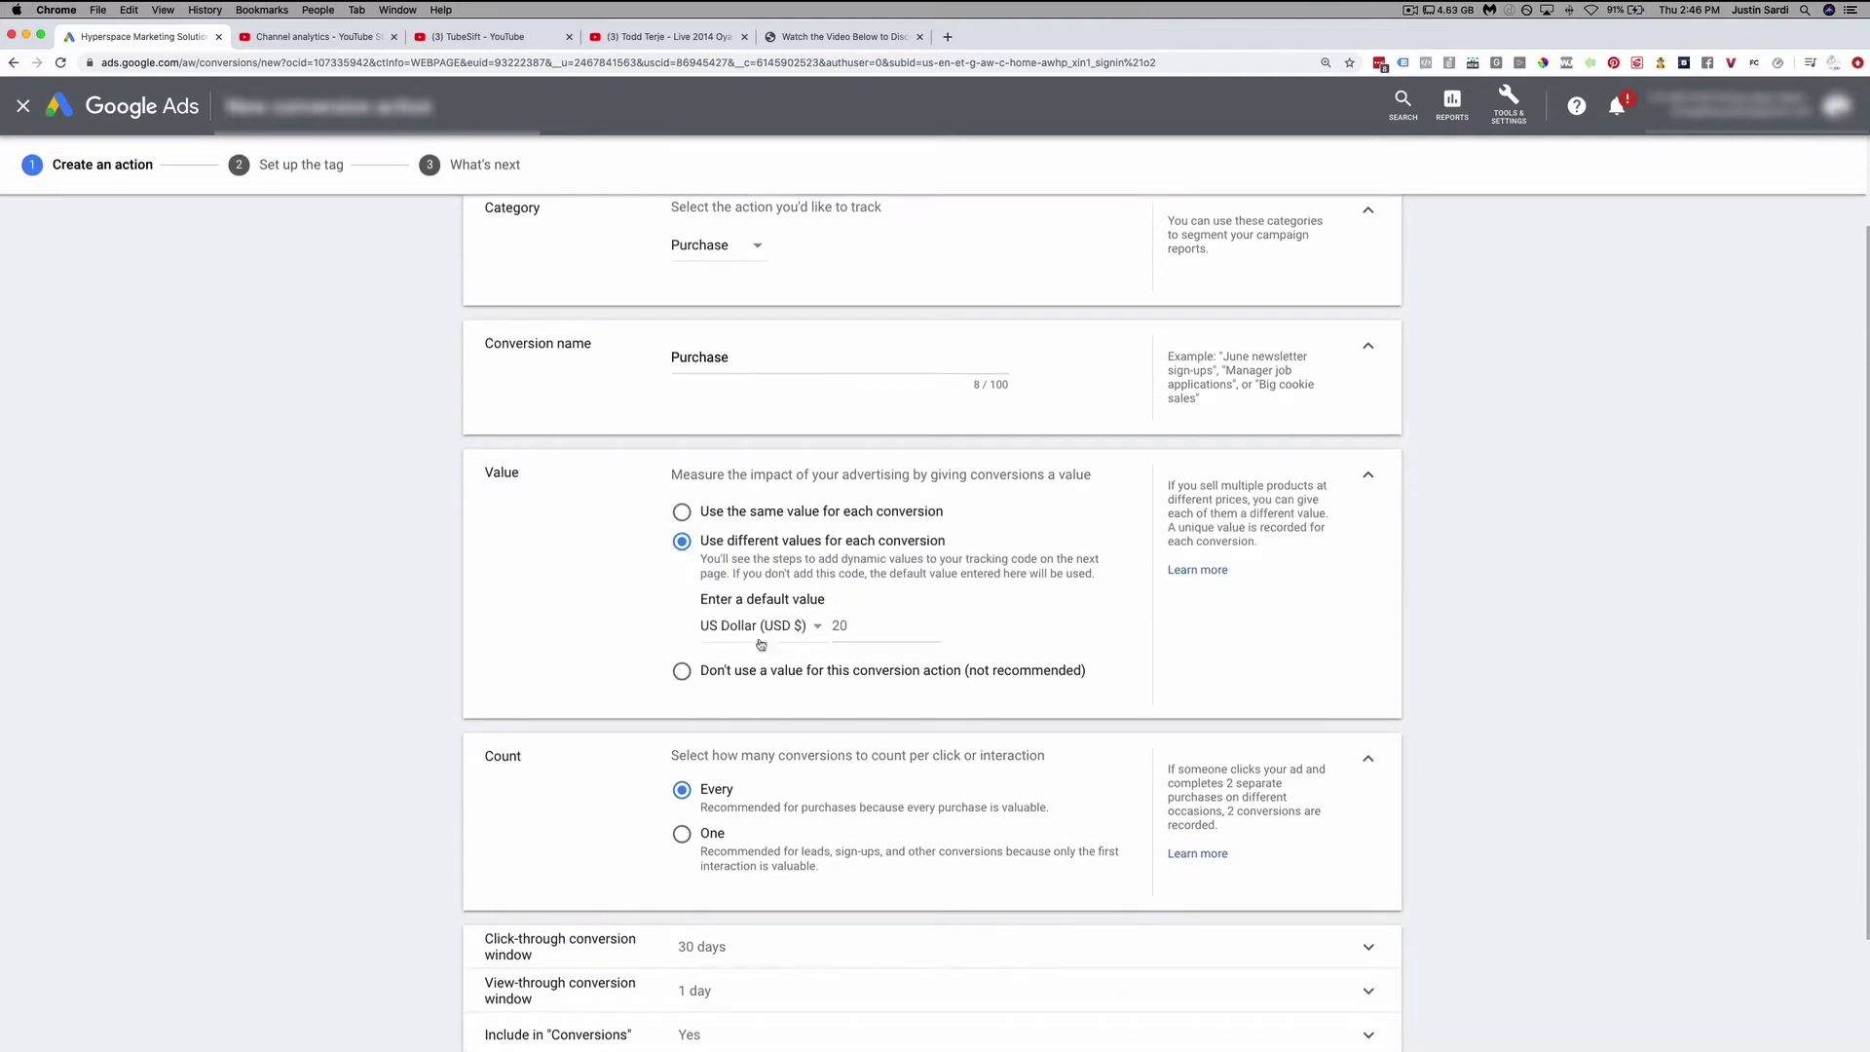
left_click_drag(872, 628, 821, 627)
type("1")
left_click(1108, 631)
- Return to the same value per conversion and keep counting every conversion
left_click(682, 512)
scroll(869, 581, "down", 1)
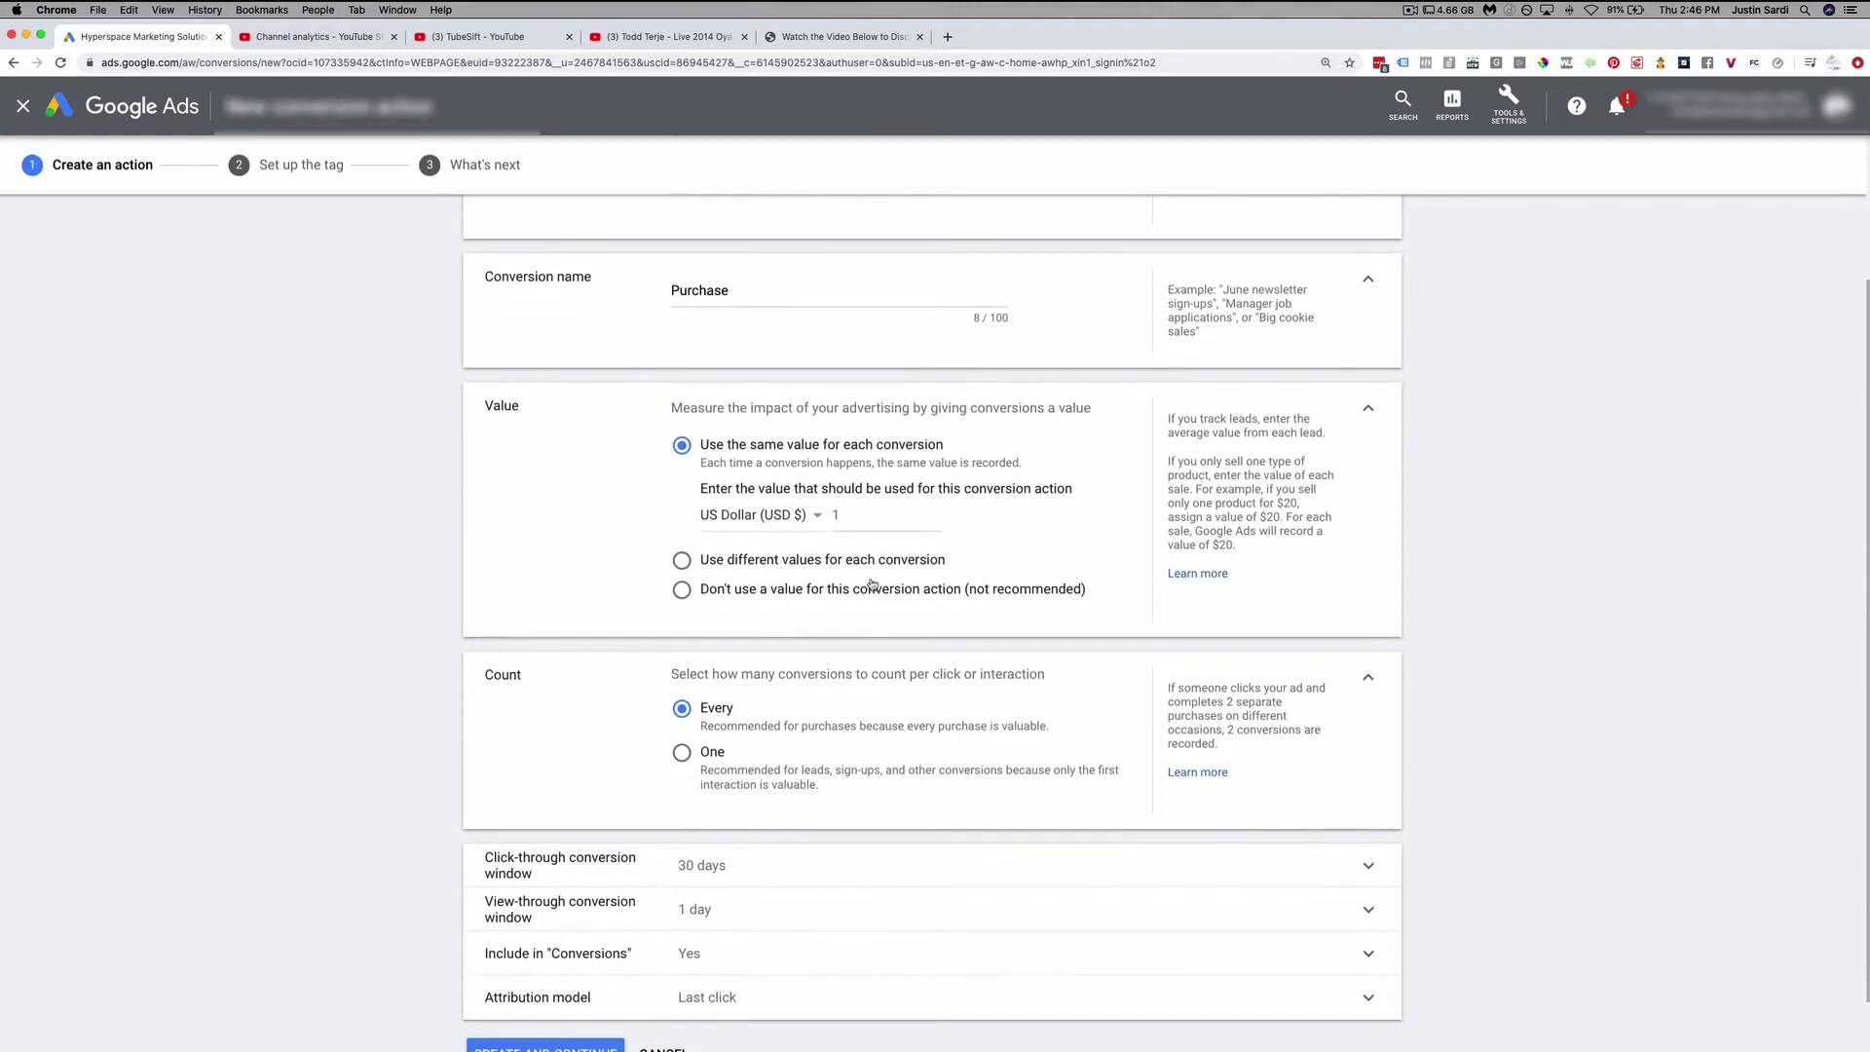
scroll(658, 705, "down", 1)
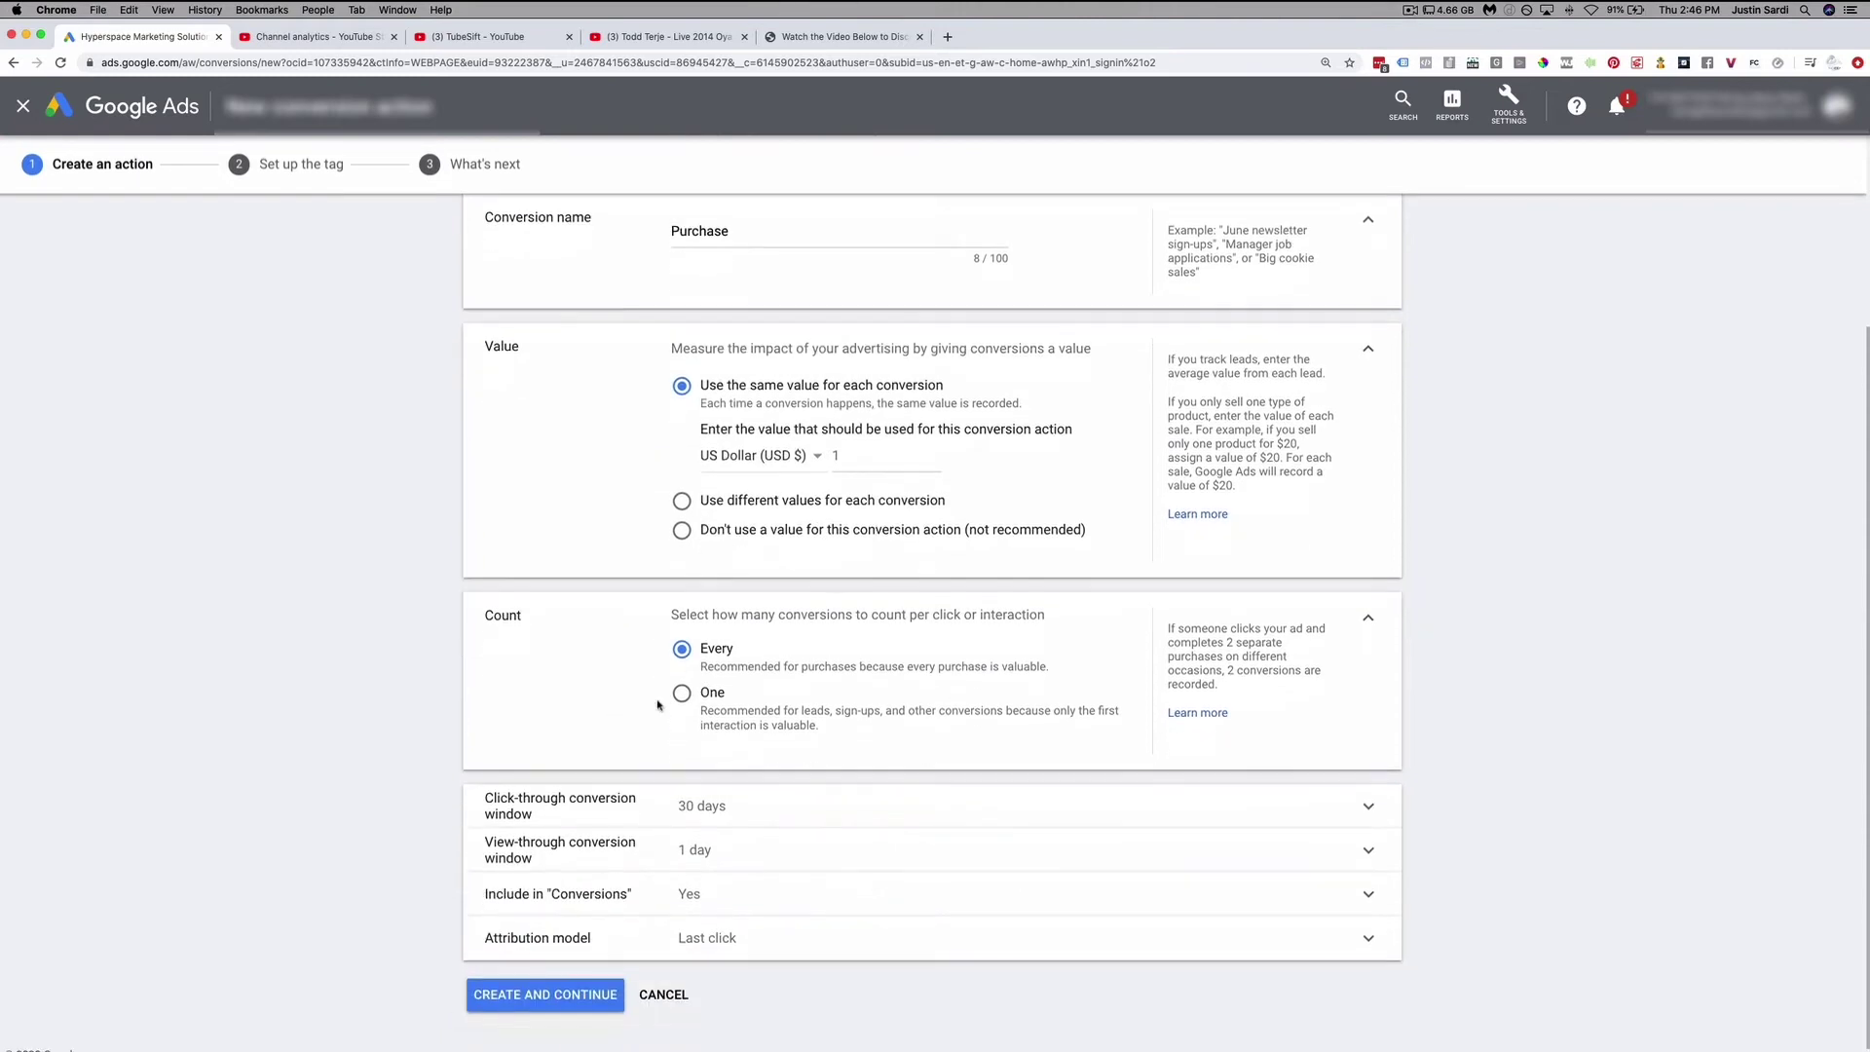
left_click(681, 695)
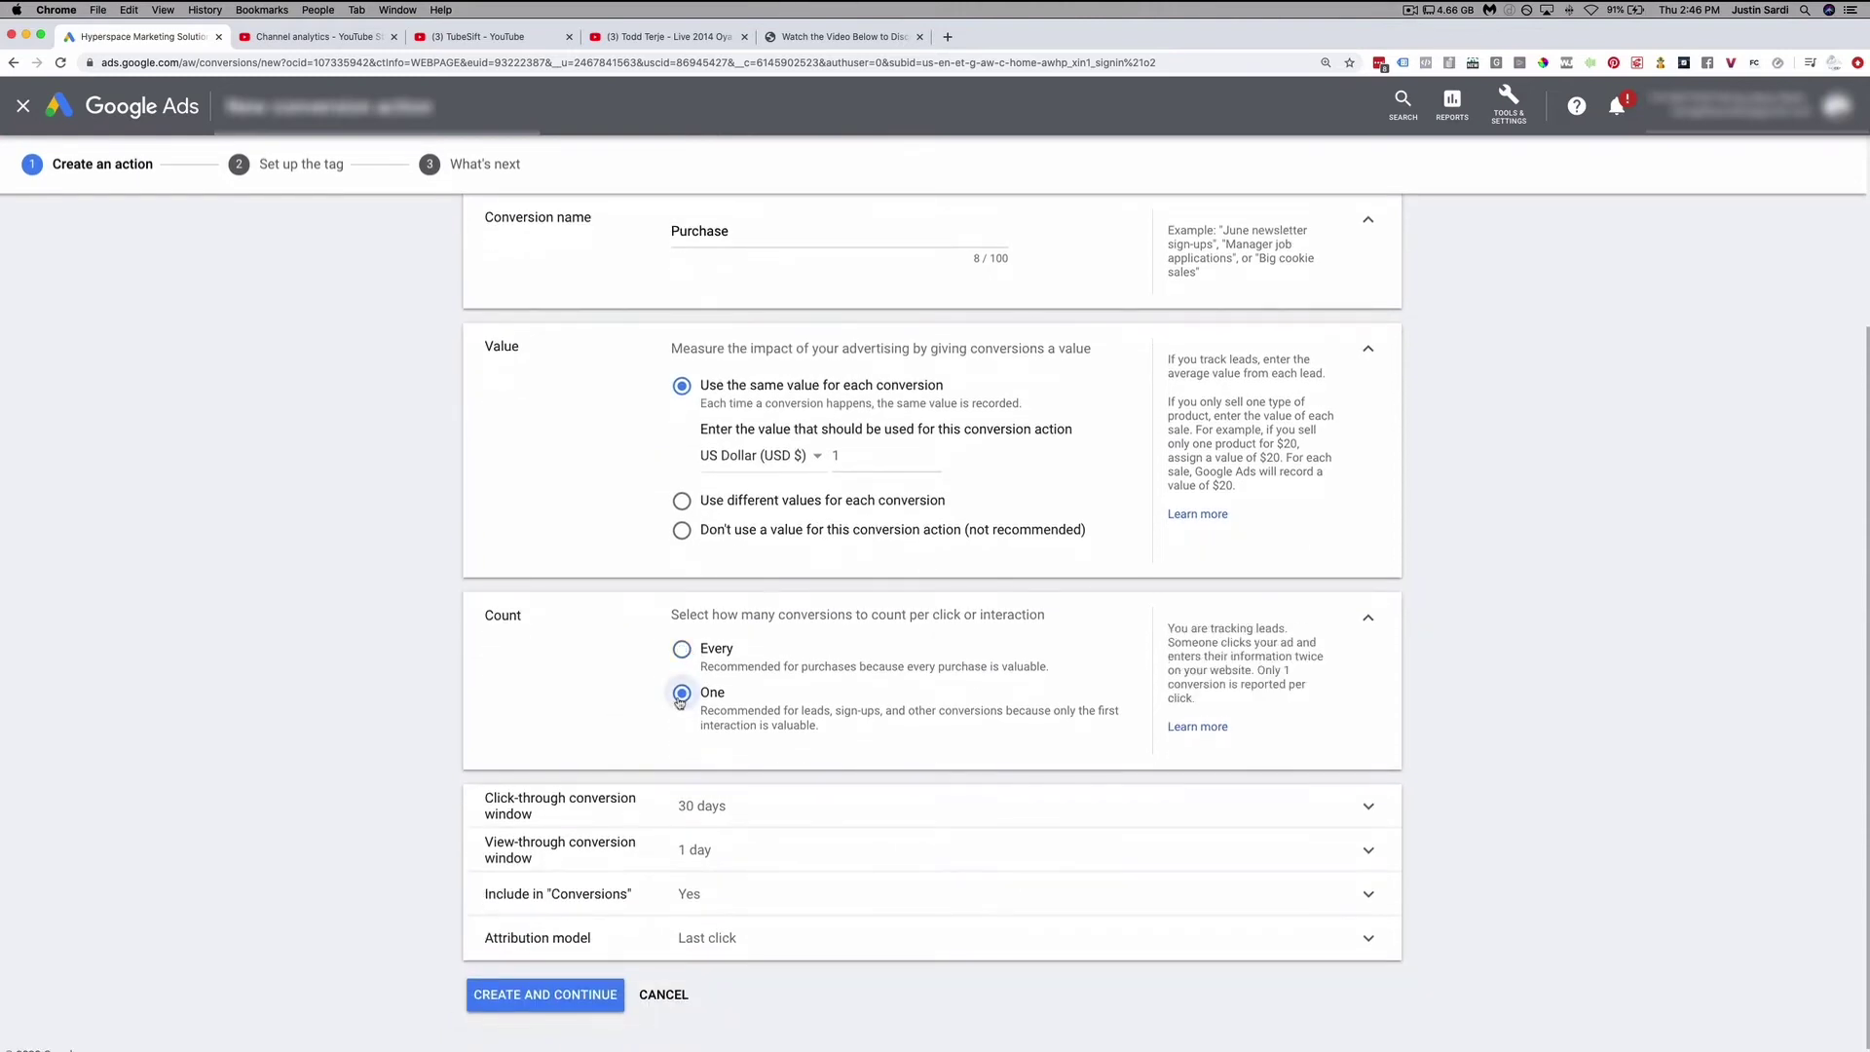
left_click(681, 651)
scroll(581, 710, "down", 1)
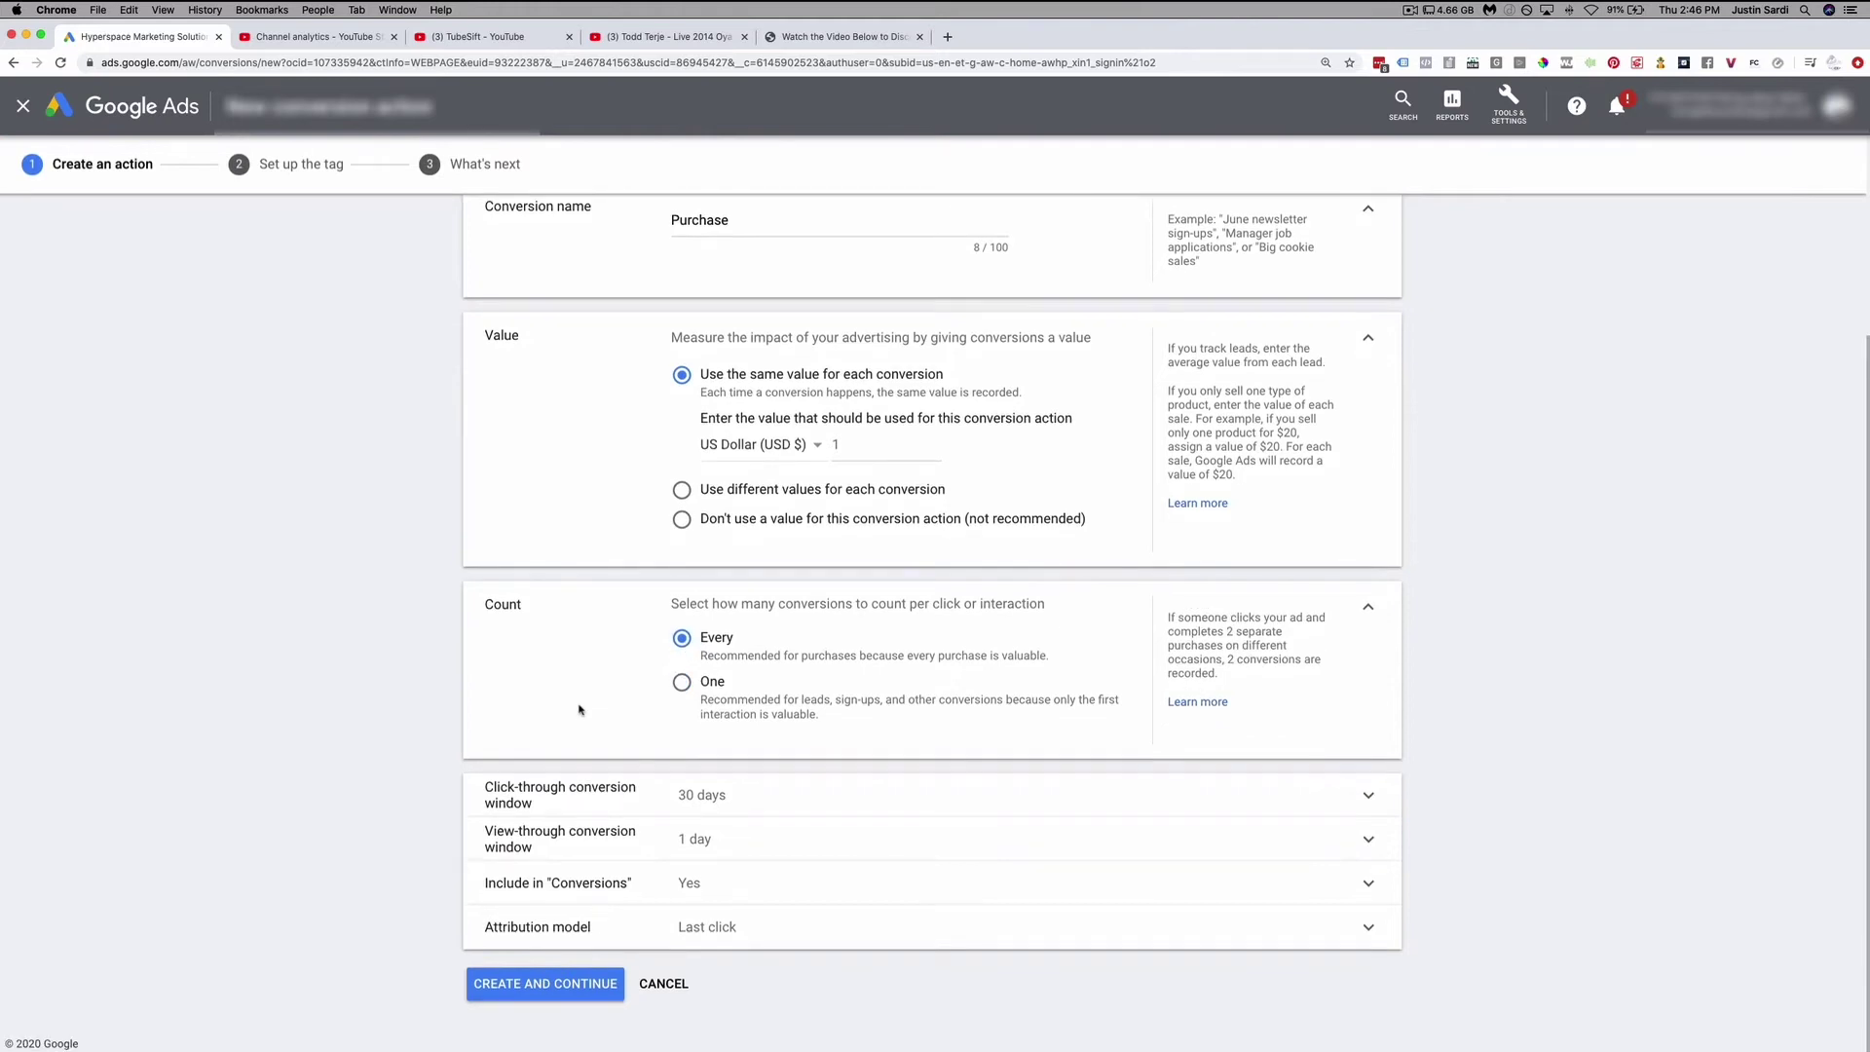
- Expand the conversion window settings and set the view-through window to 1 week
left_click(818, 794)
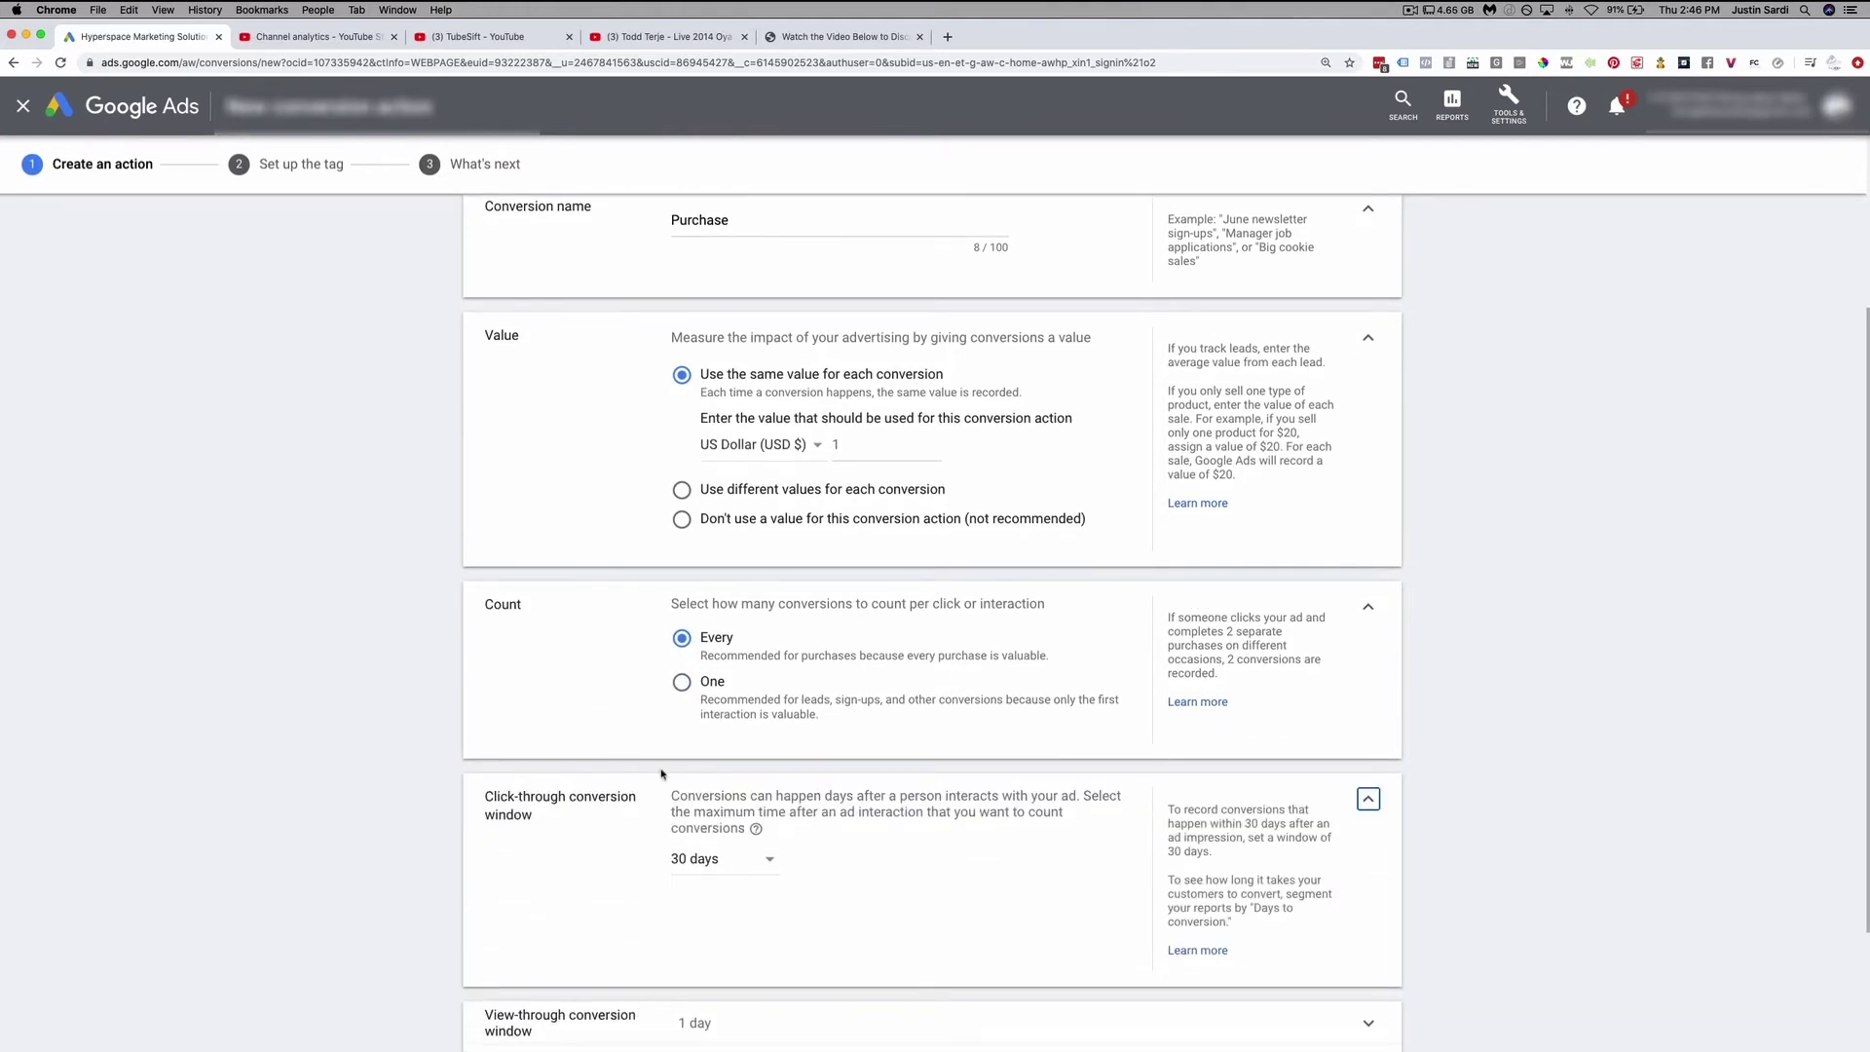
scroll(840, 867, "down", 3)
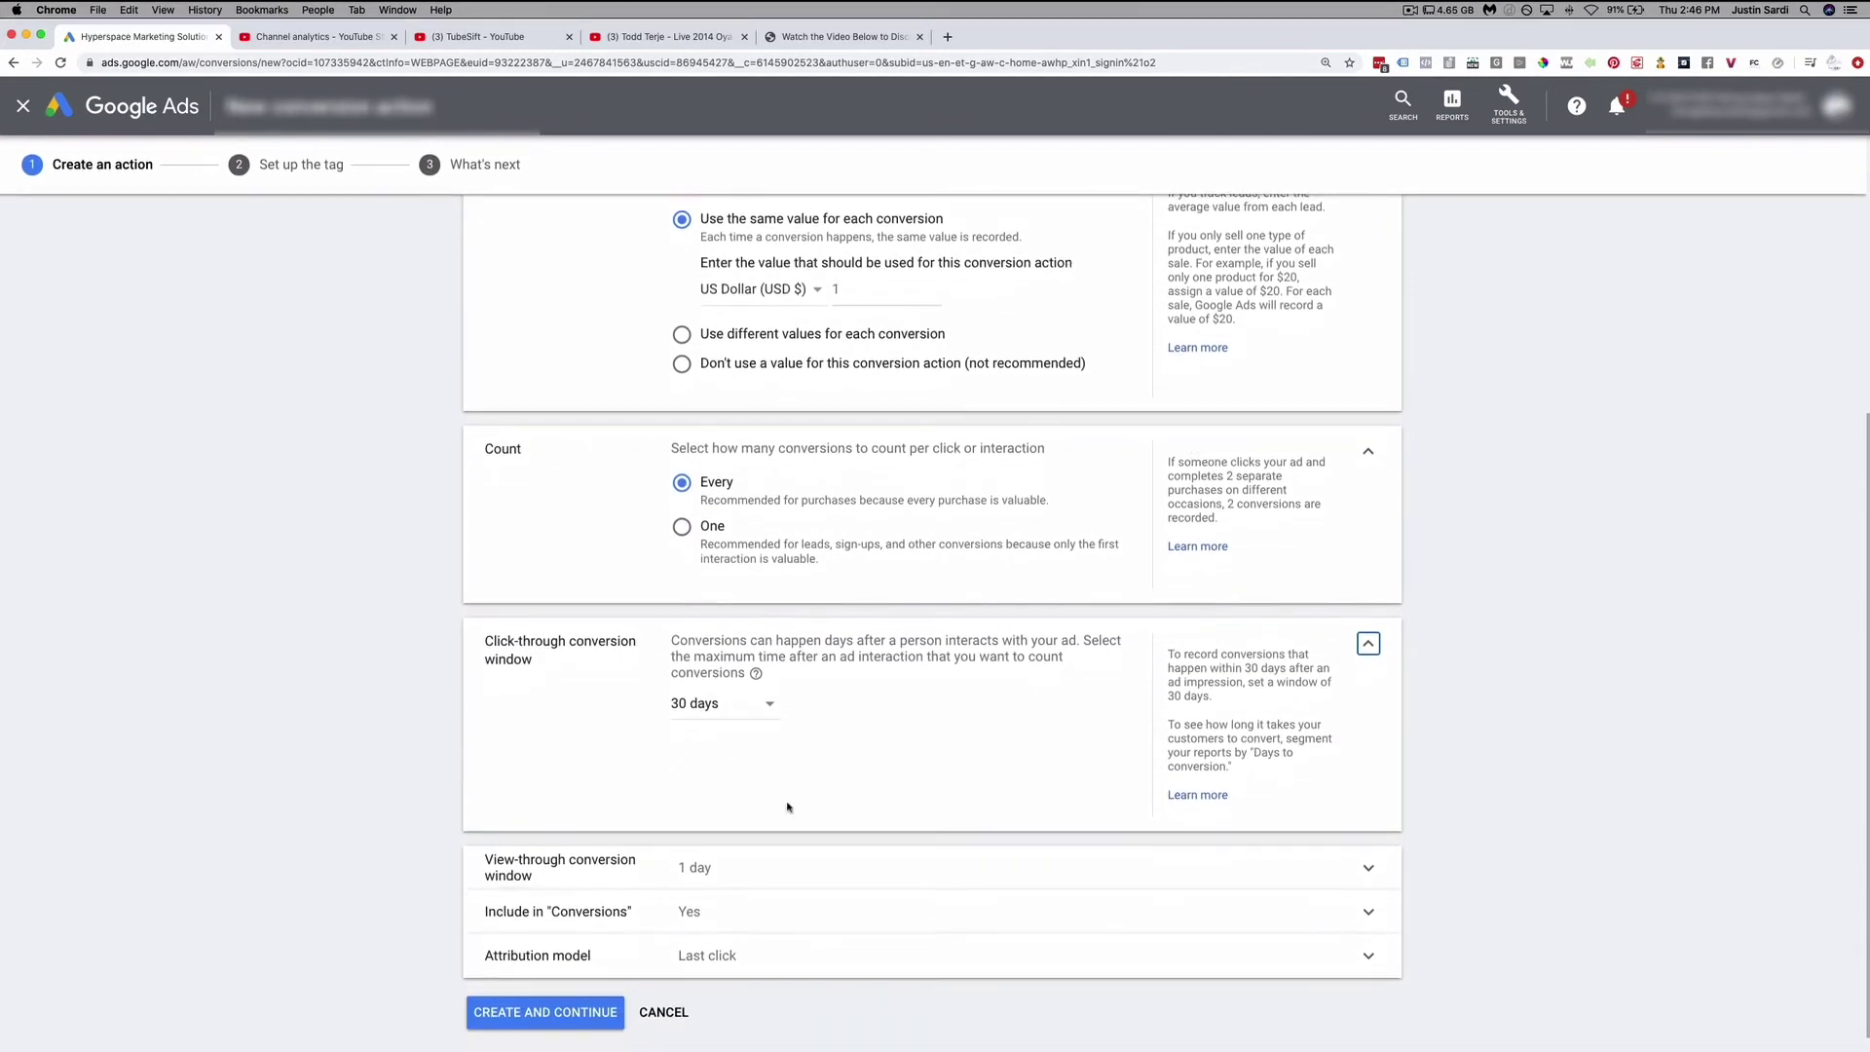
left_click(718, 836)
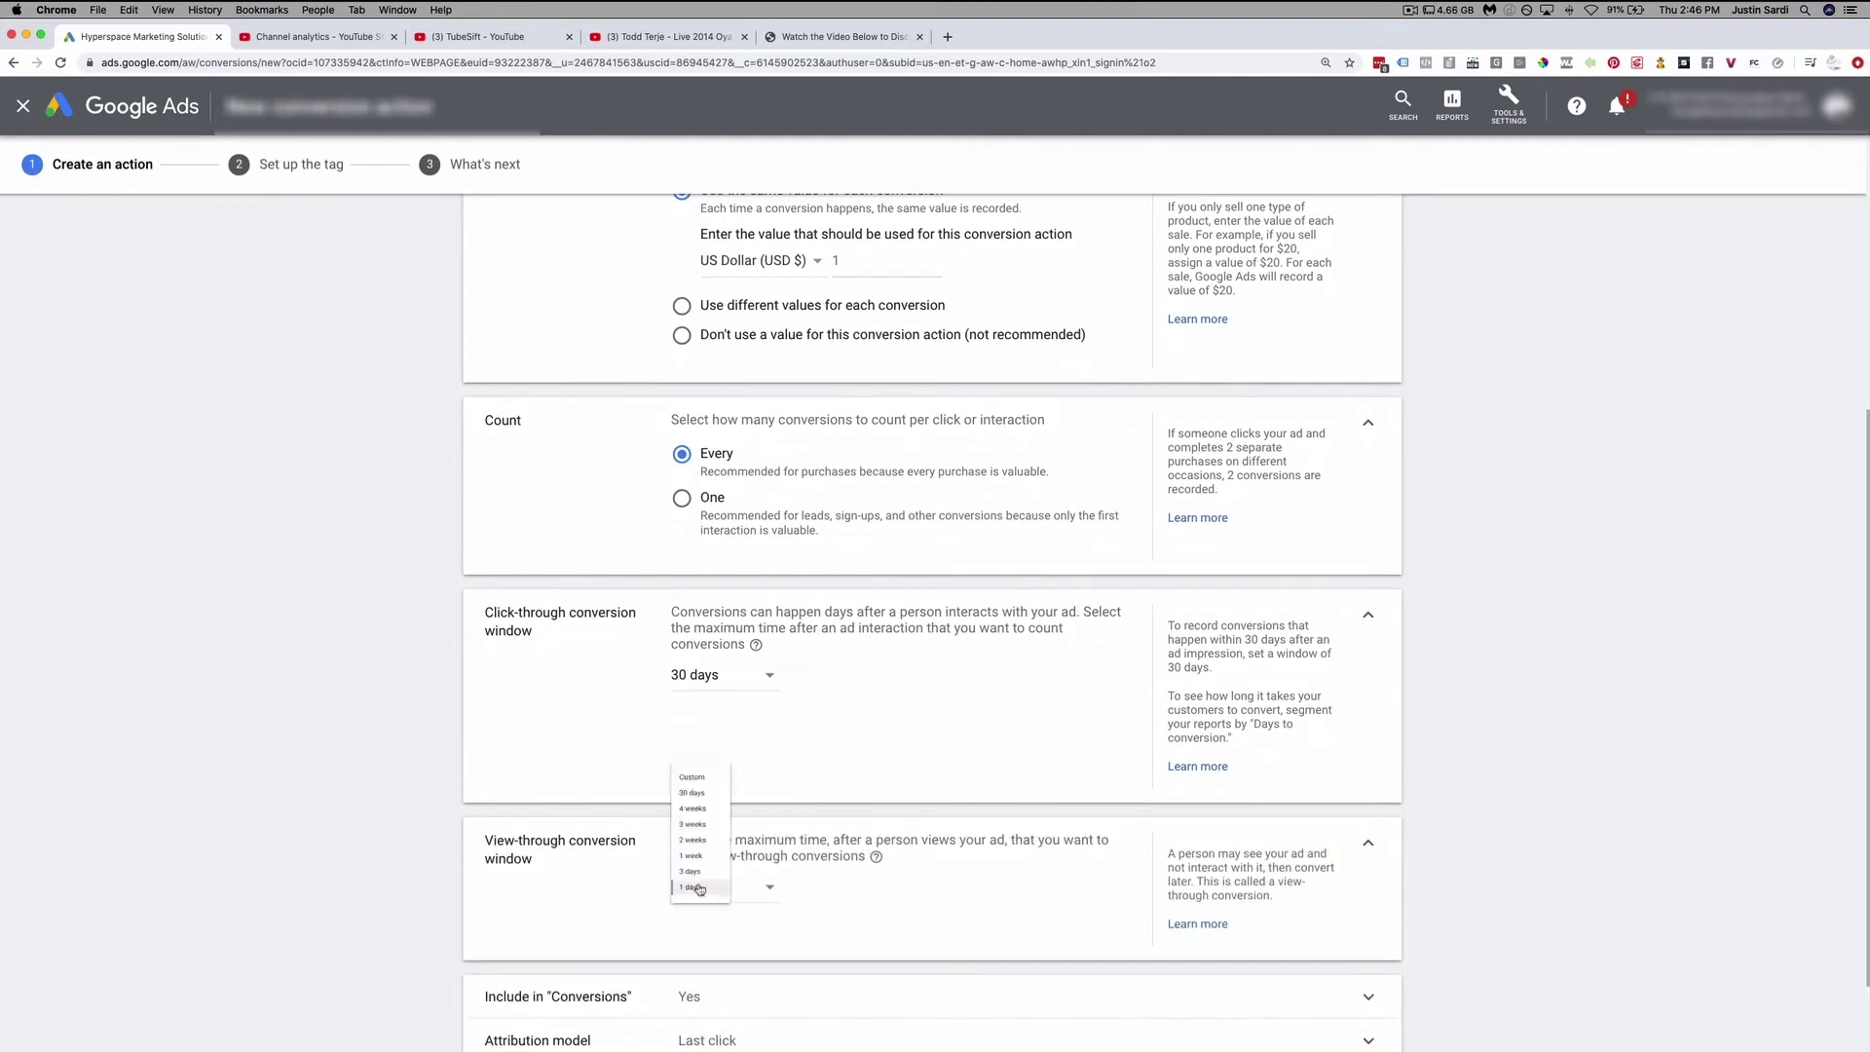
left_click(699, 887)
left_click(721, 816)
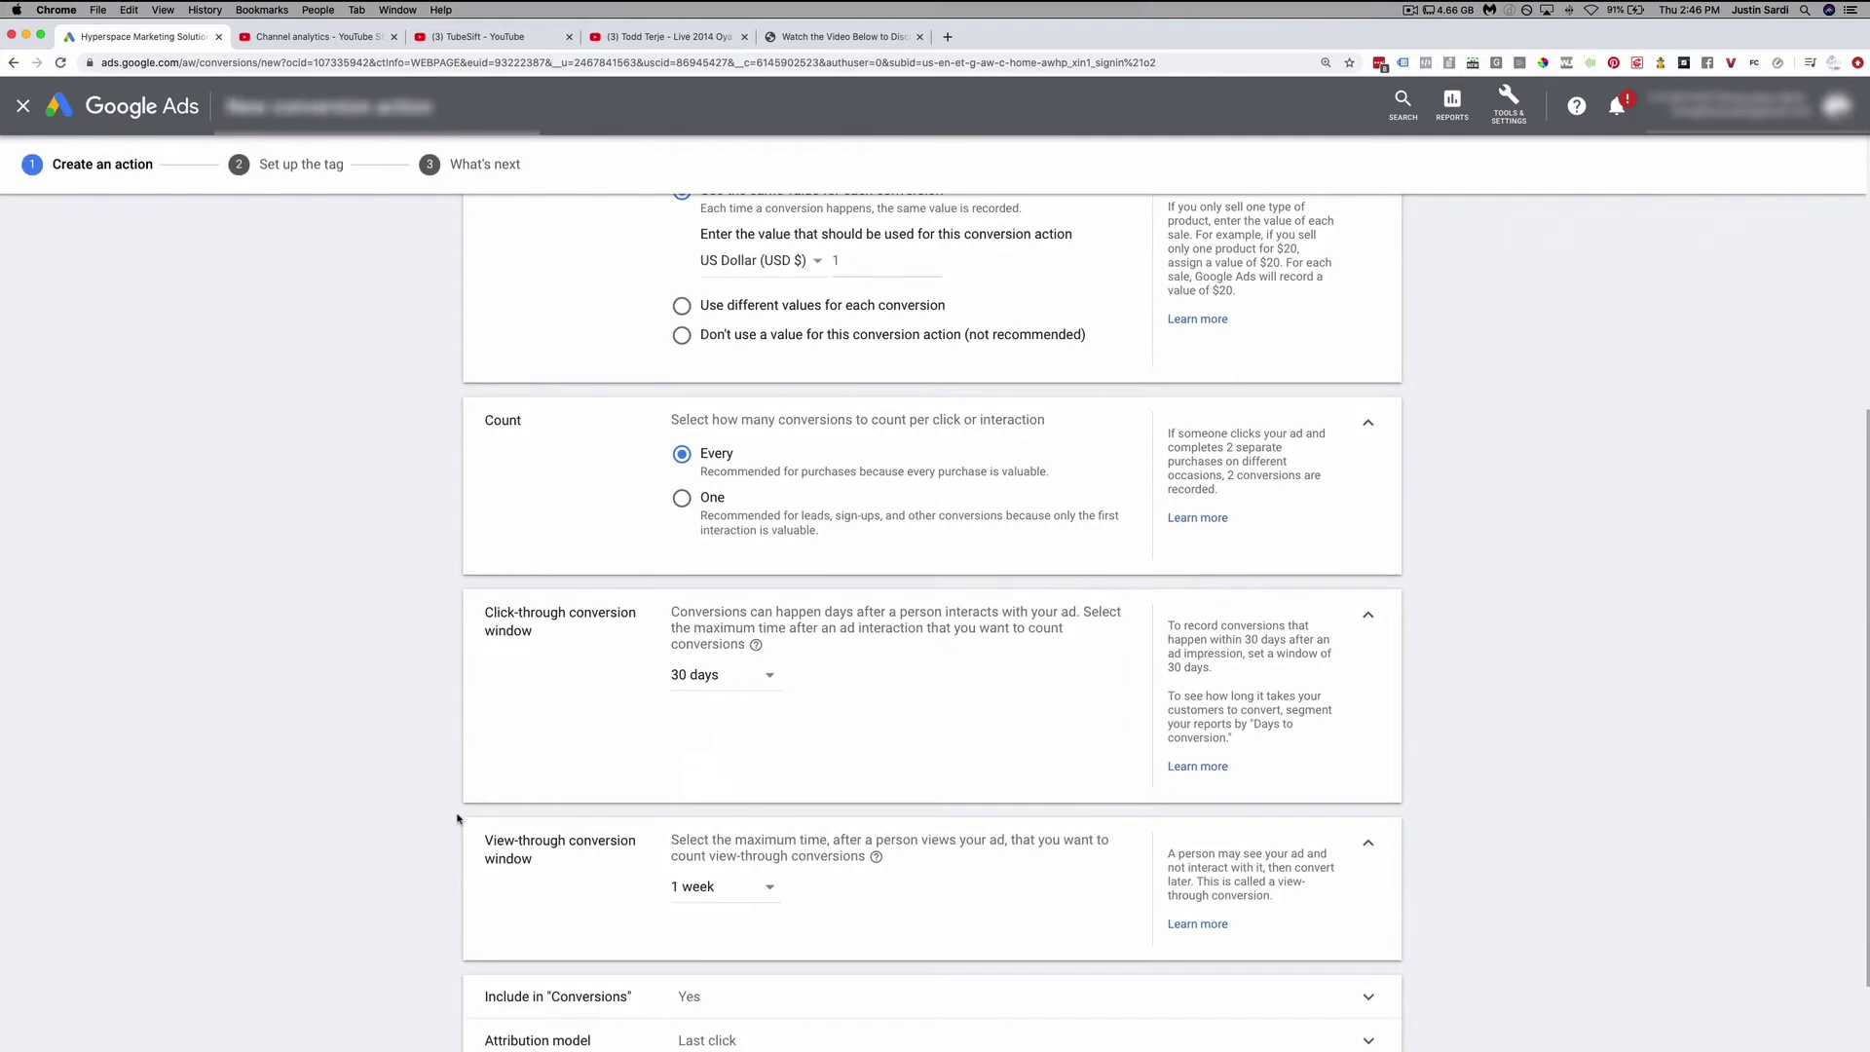
scroll(457, 818, "down", 1)
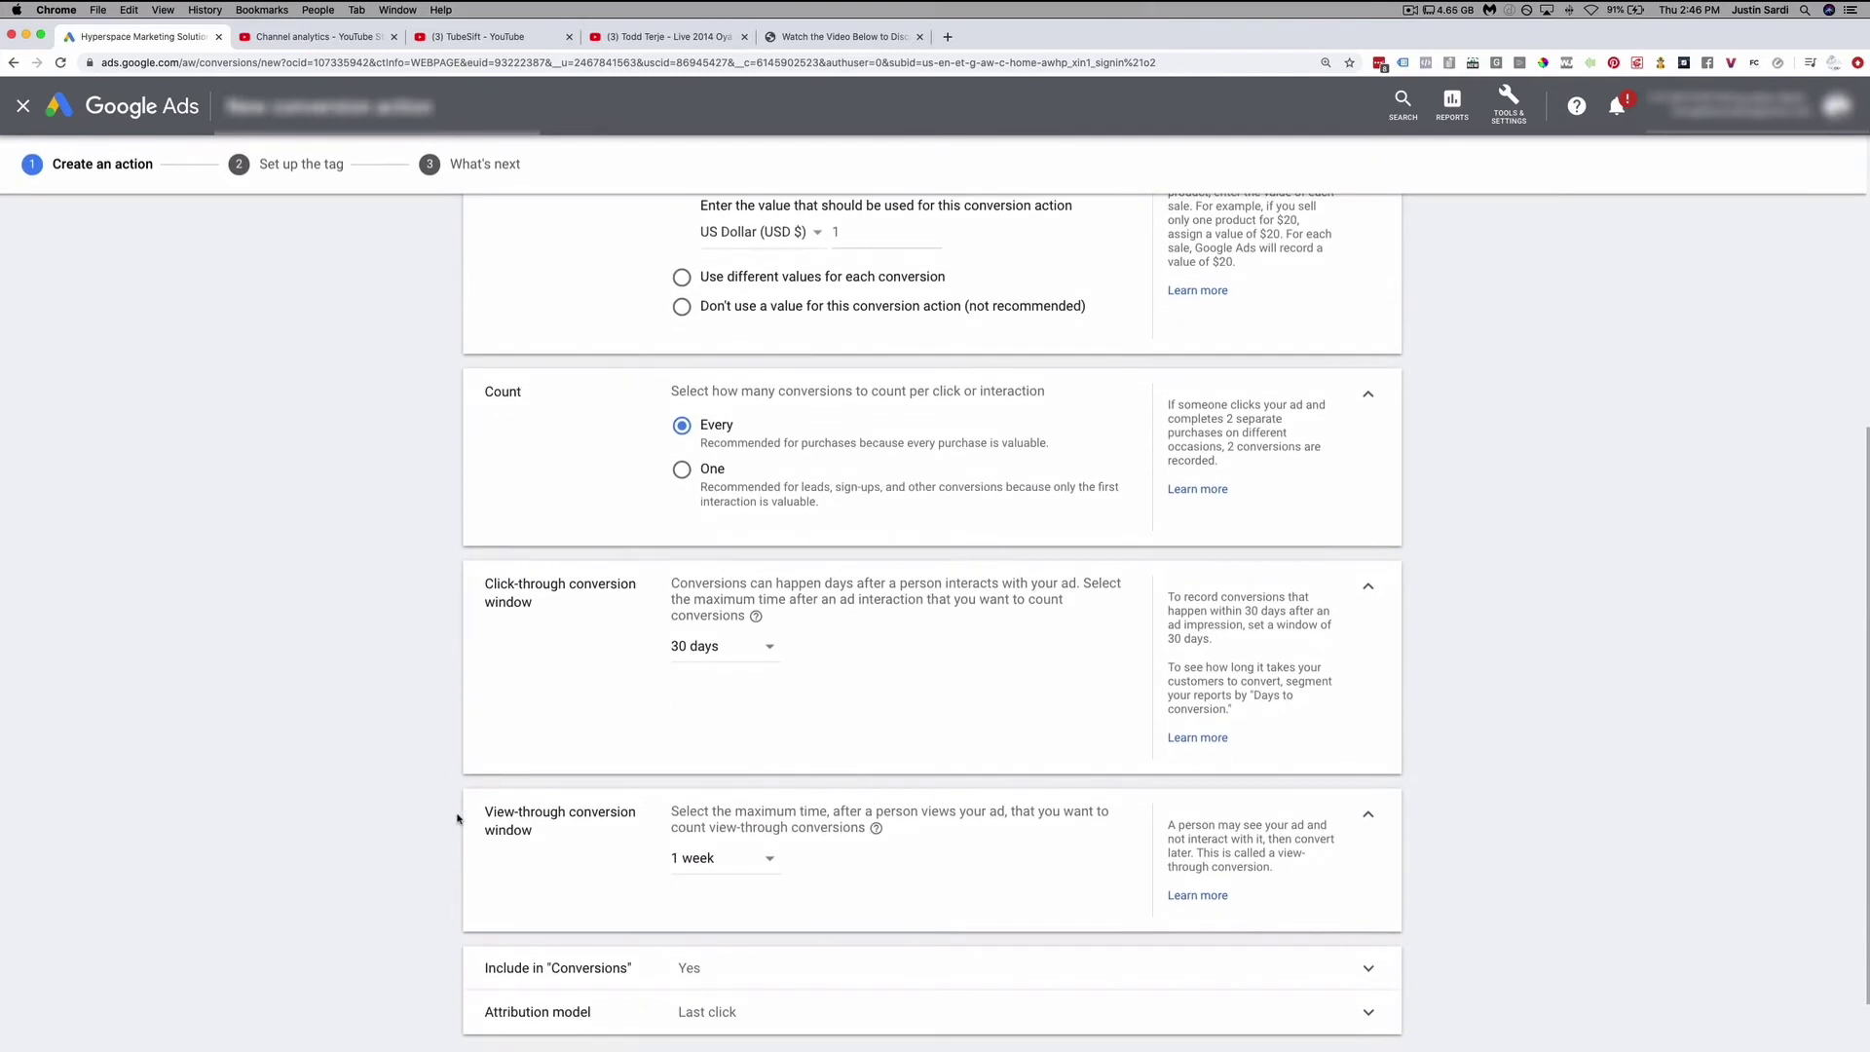
scroll(458, 818, "down", 3)
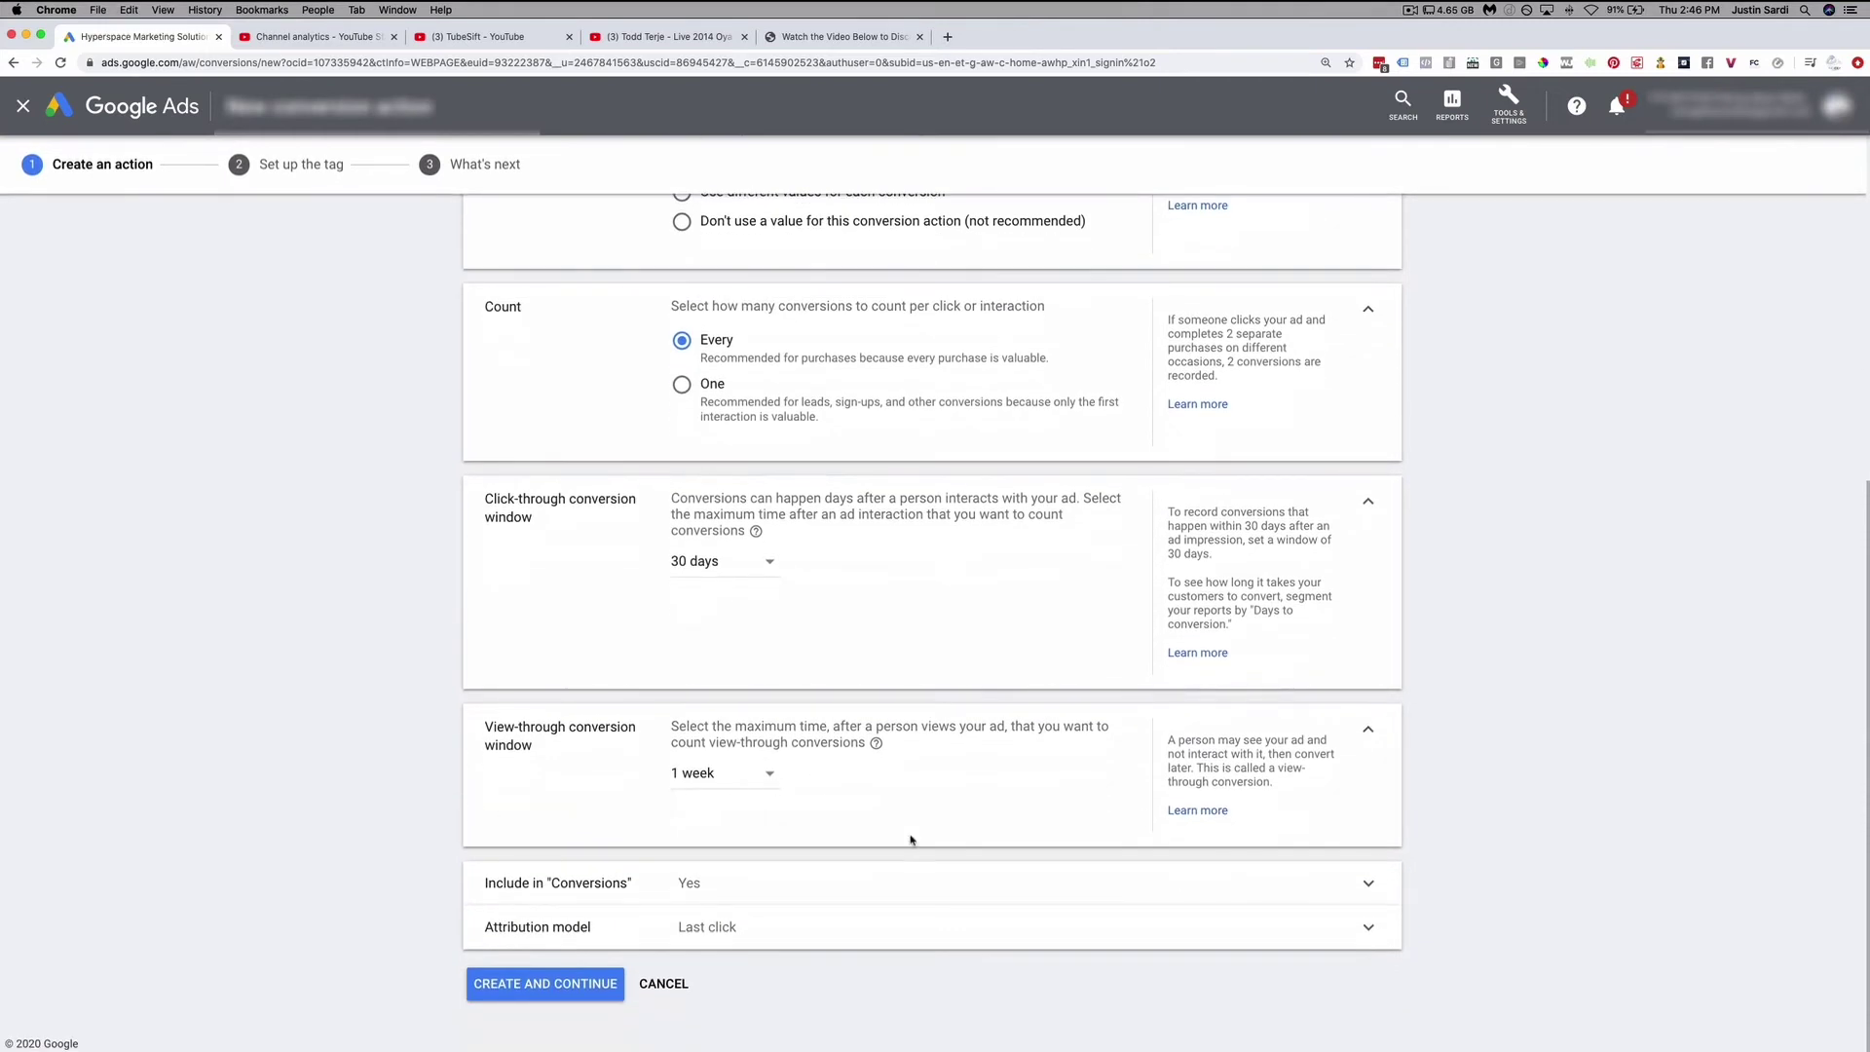
left_click_drag(1324, 797, 1164, 739)
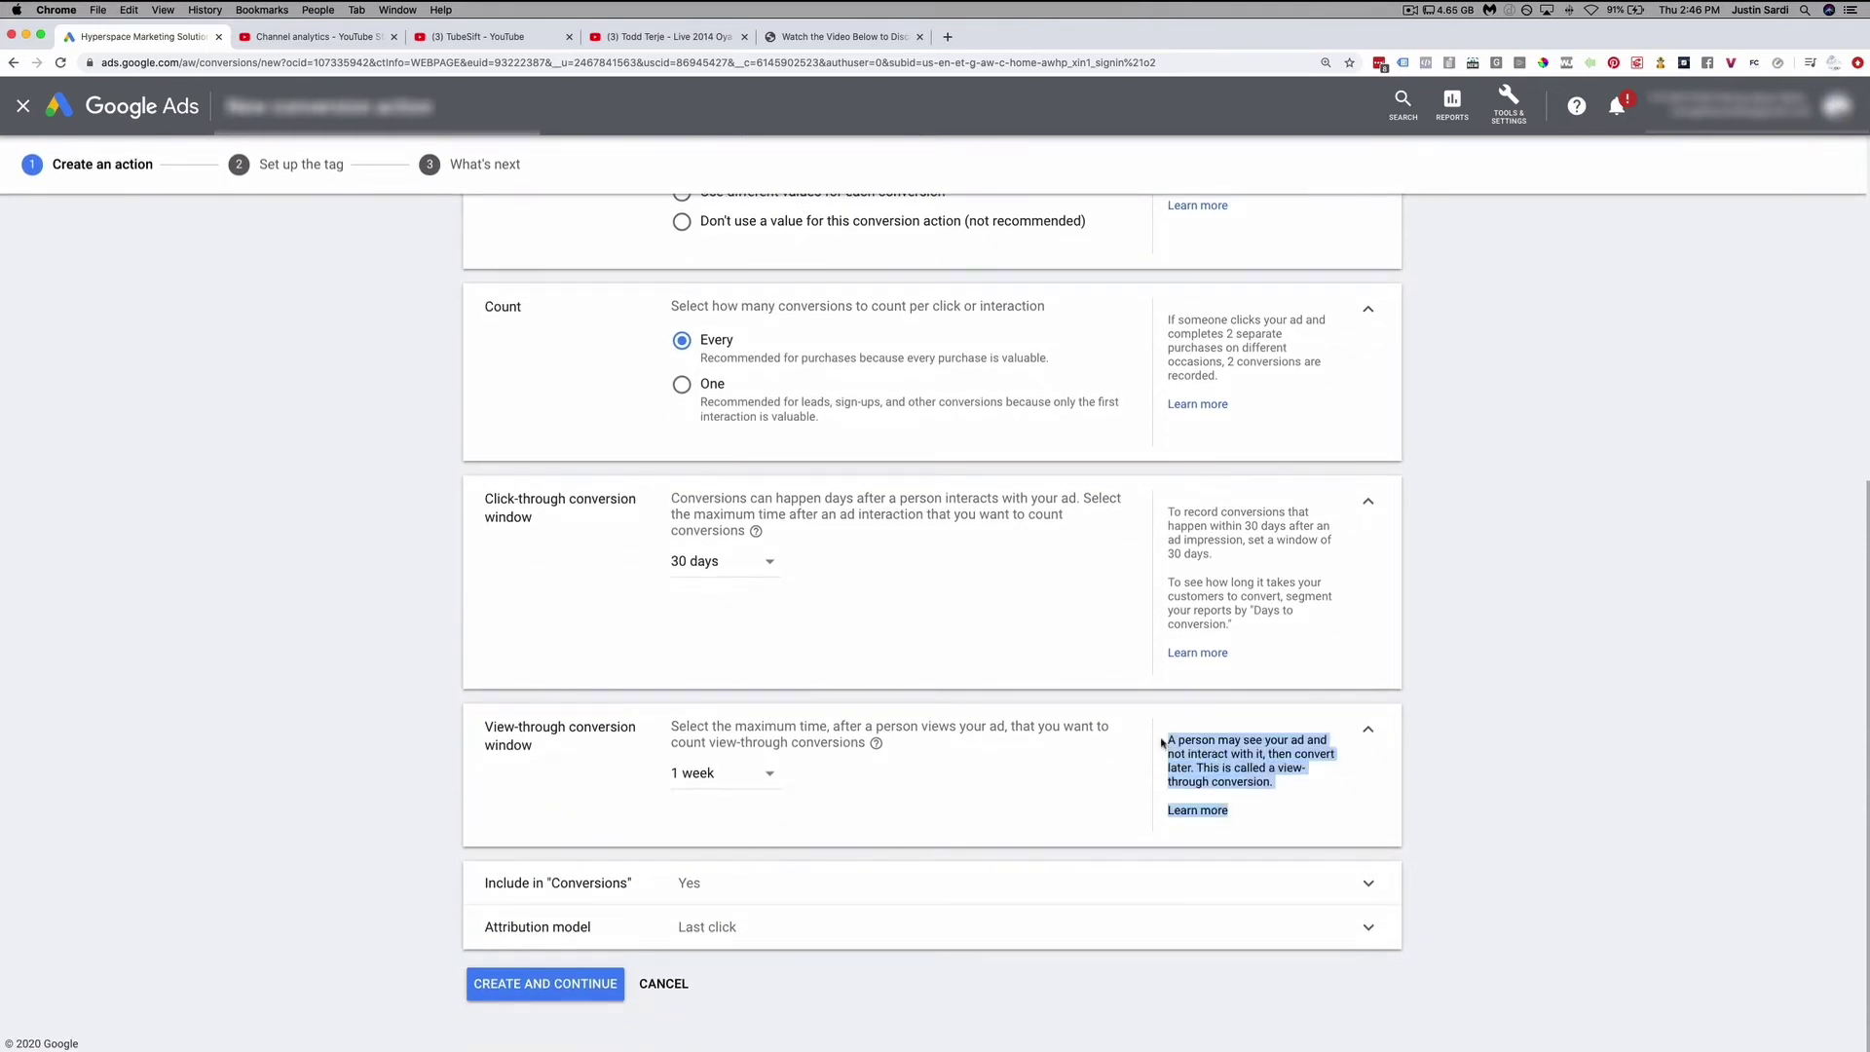
left_click(1003, 839)
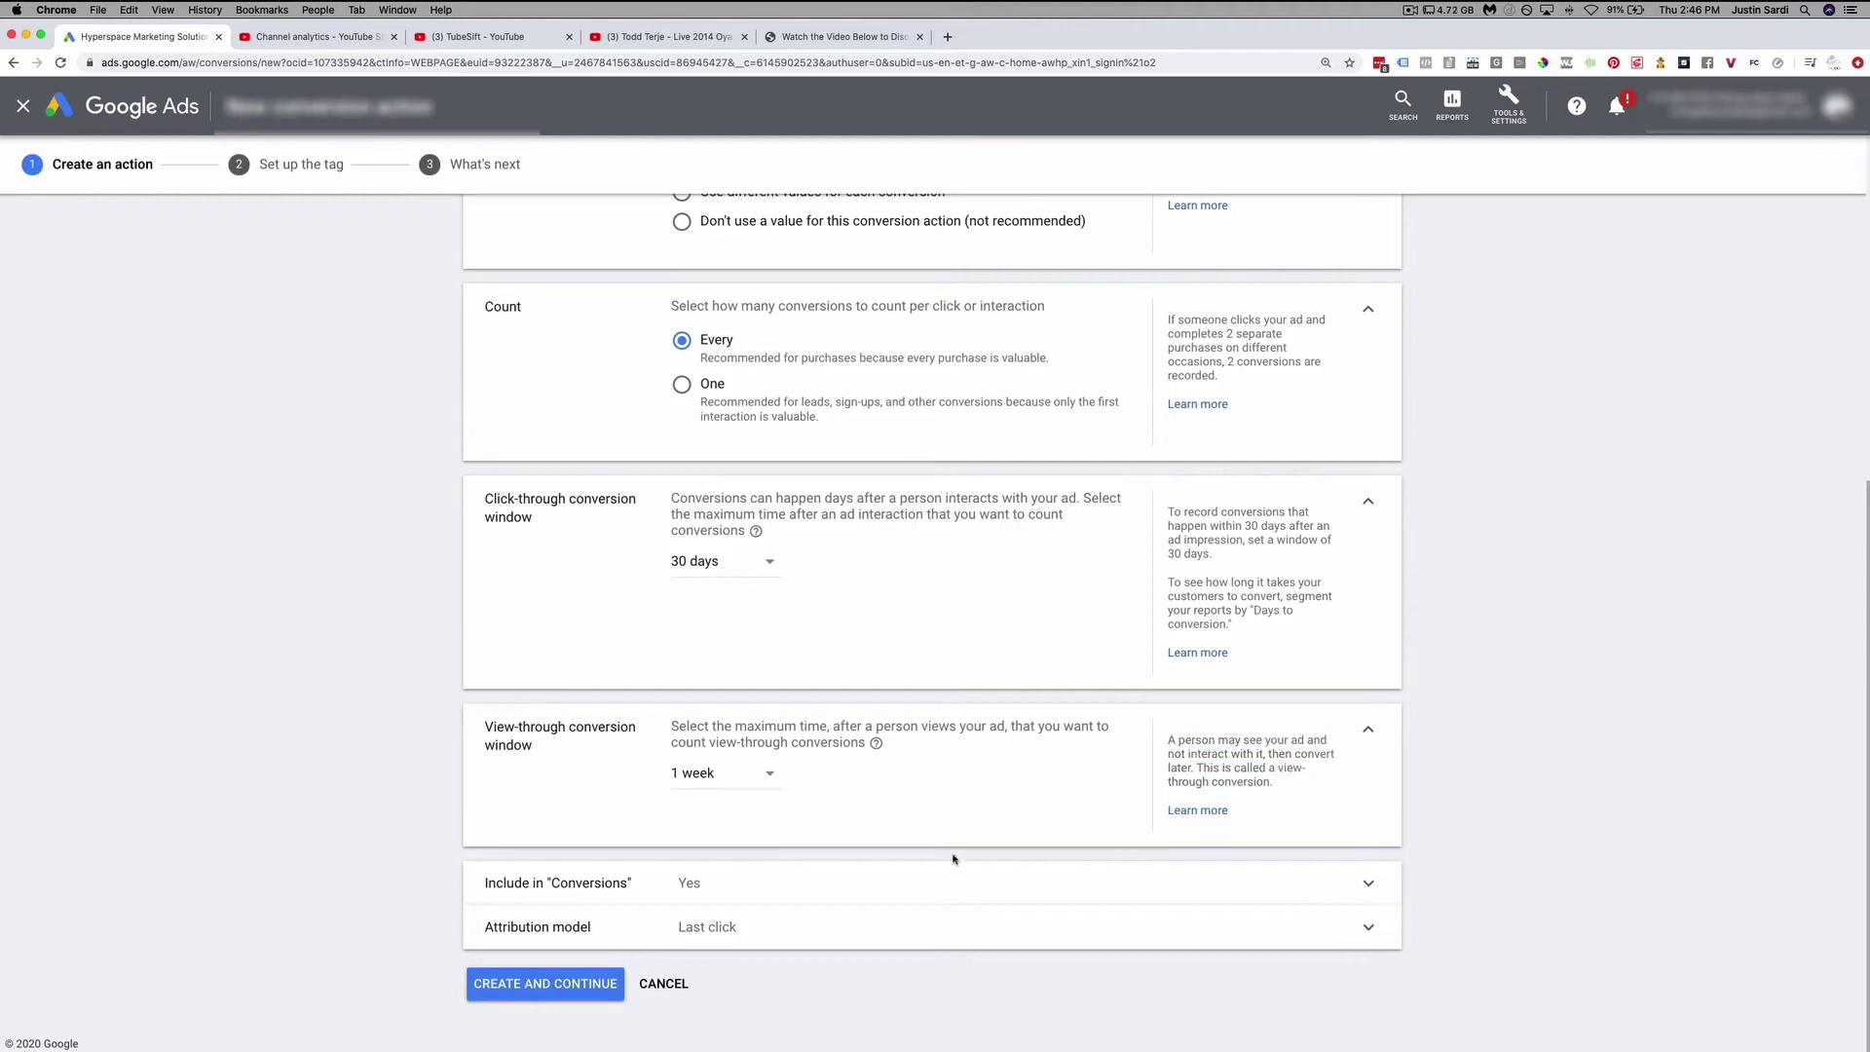
- Expand Include in Conversions and Attribution model, keeping Last click attribution
left_click(740, 885)
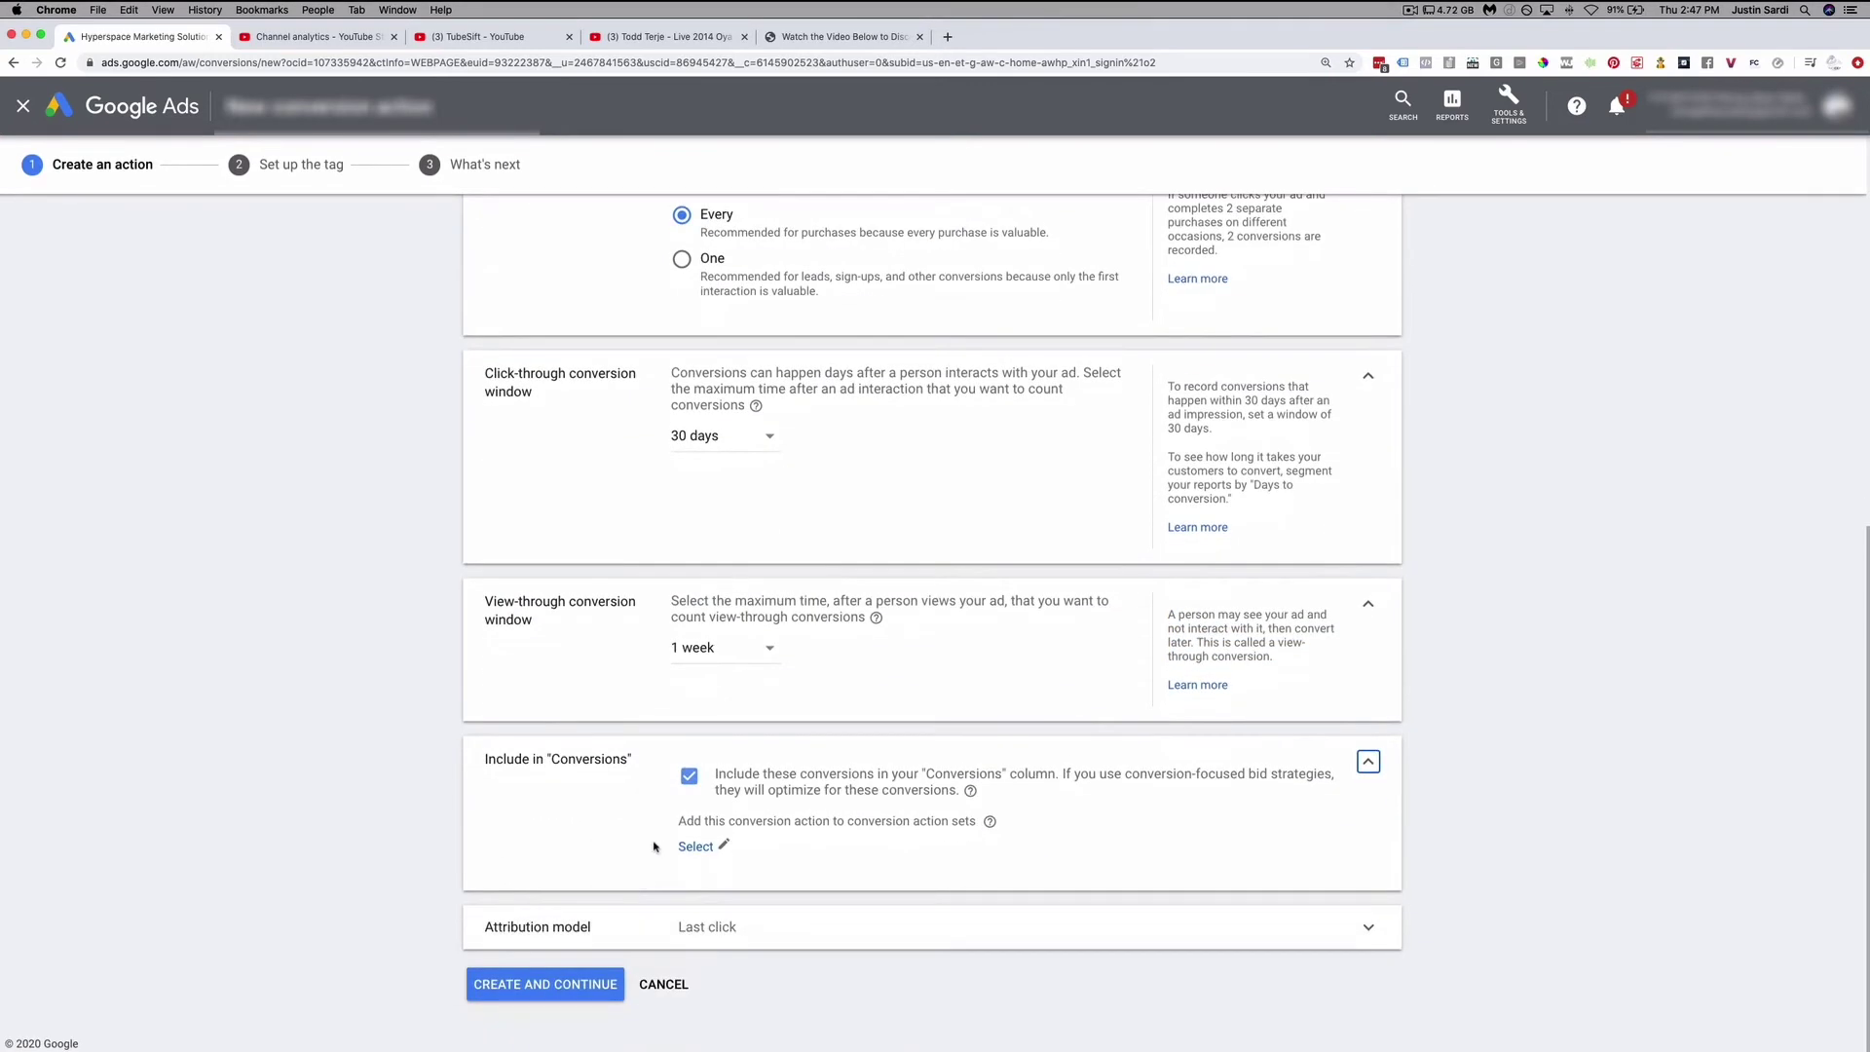
left_click(722, 931)
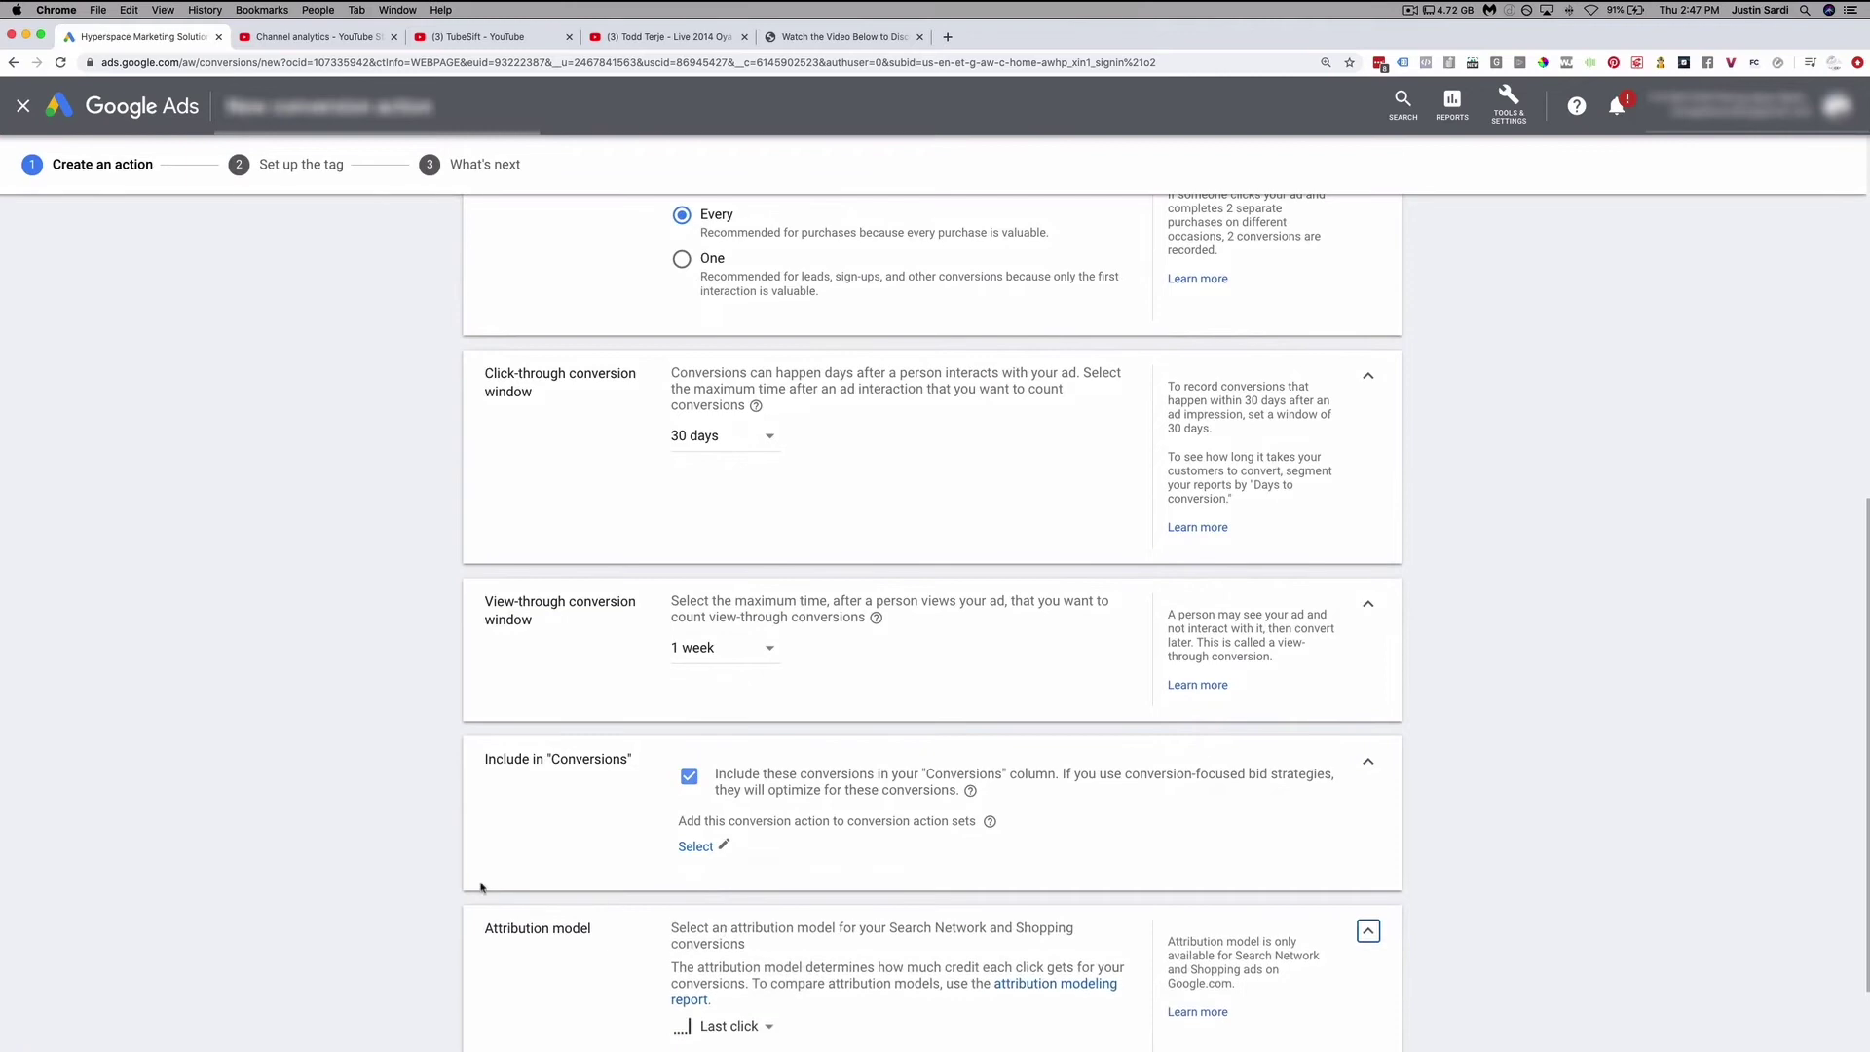
left_click(740, 906)
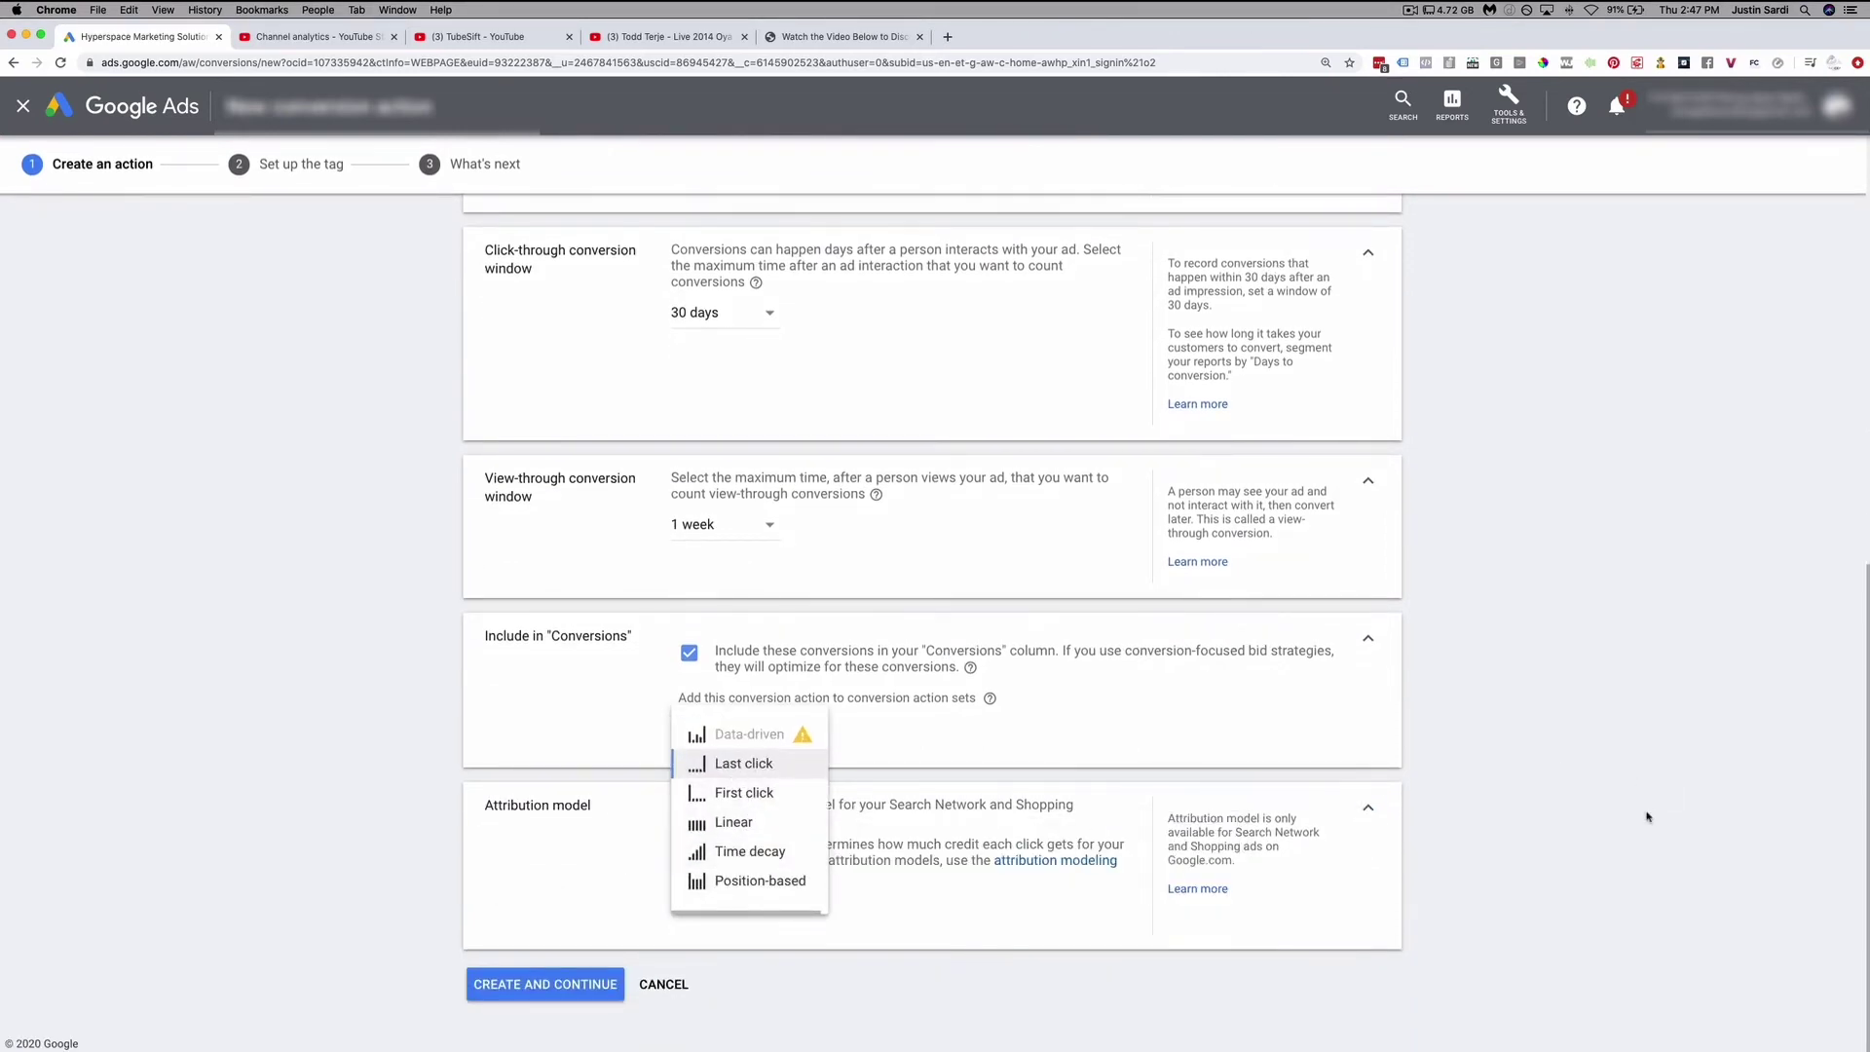
left_click(1420, 869)
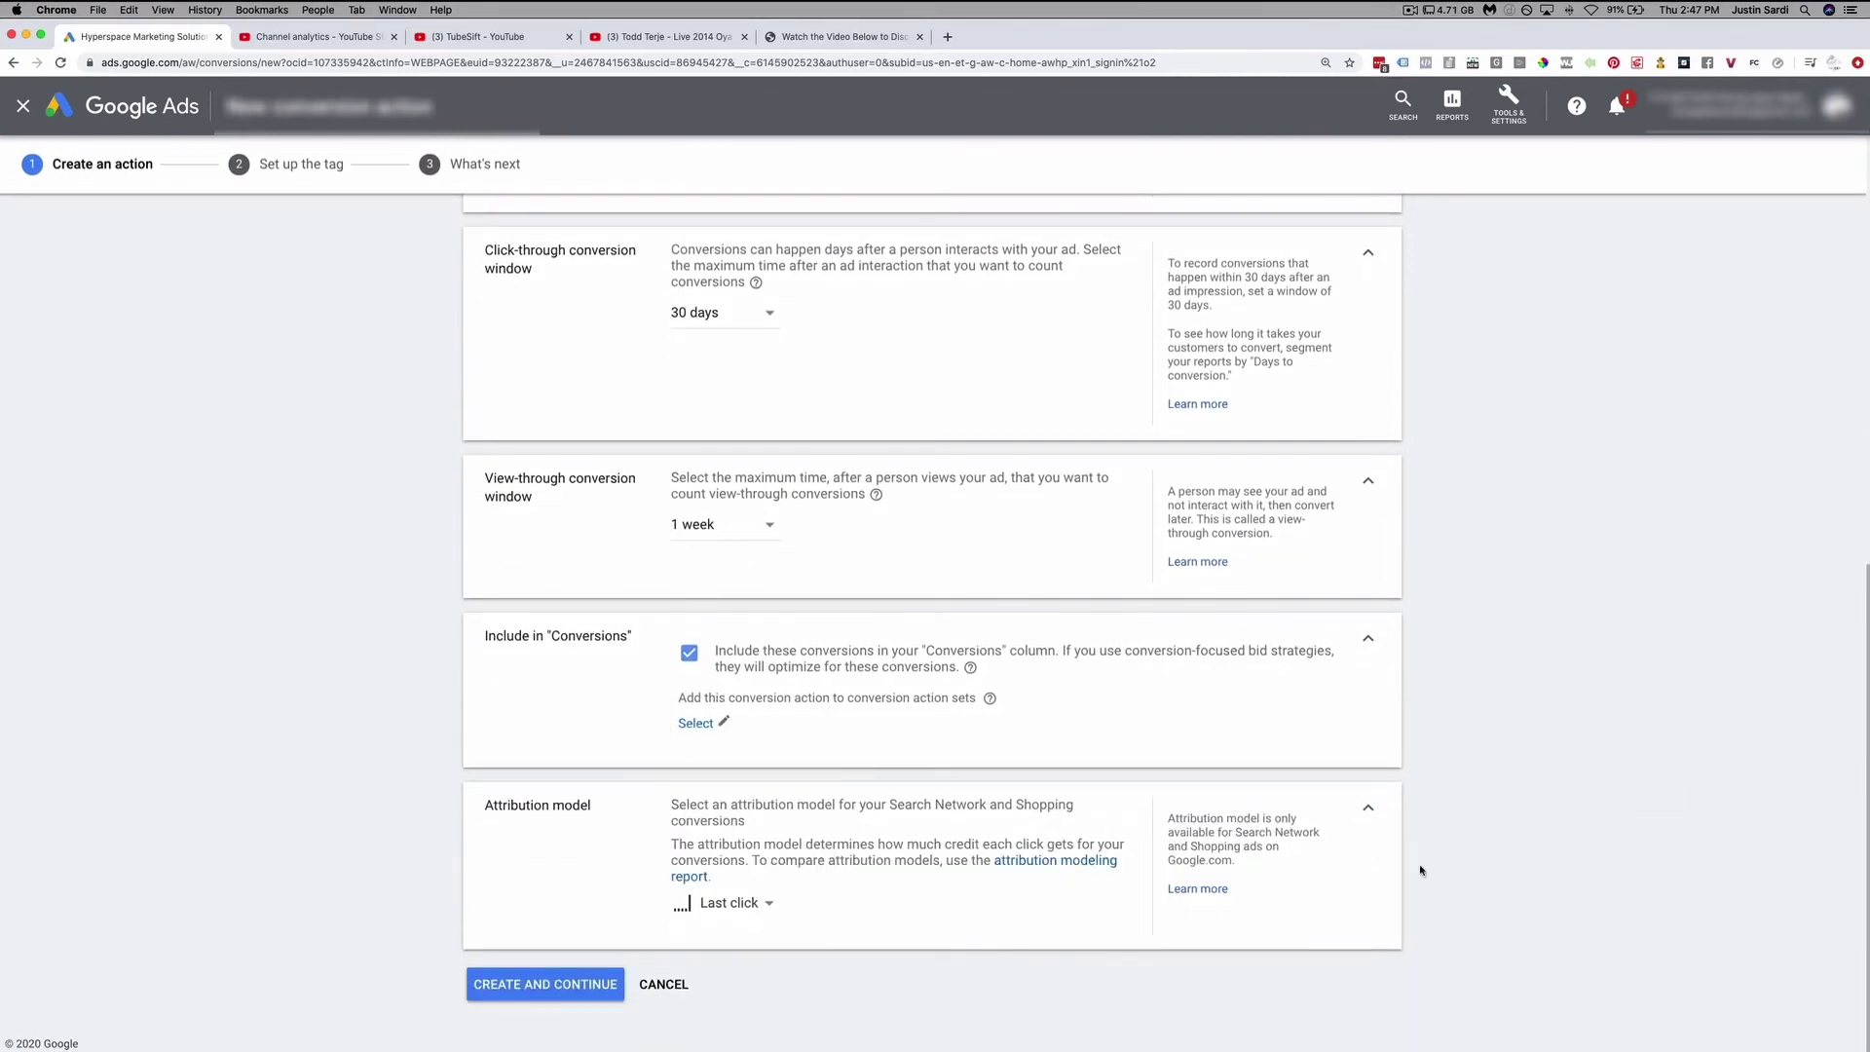
- Create the conversion action, adding 'app' to resolve the duplicate name, and create it again
left_click(544, 986)
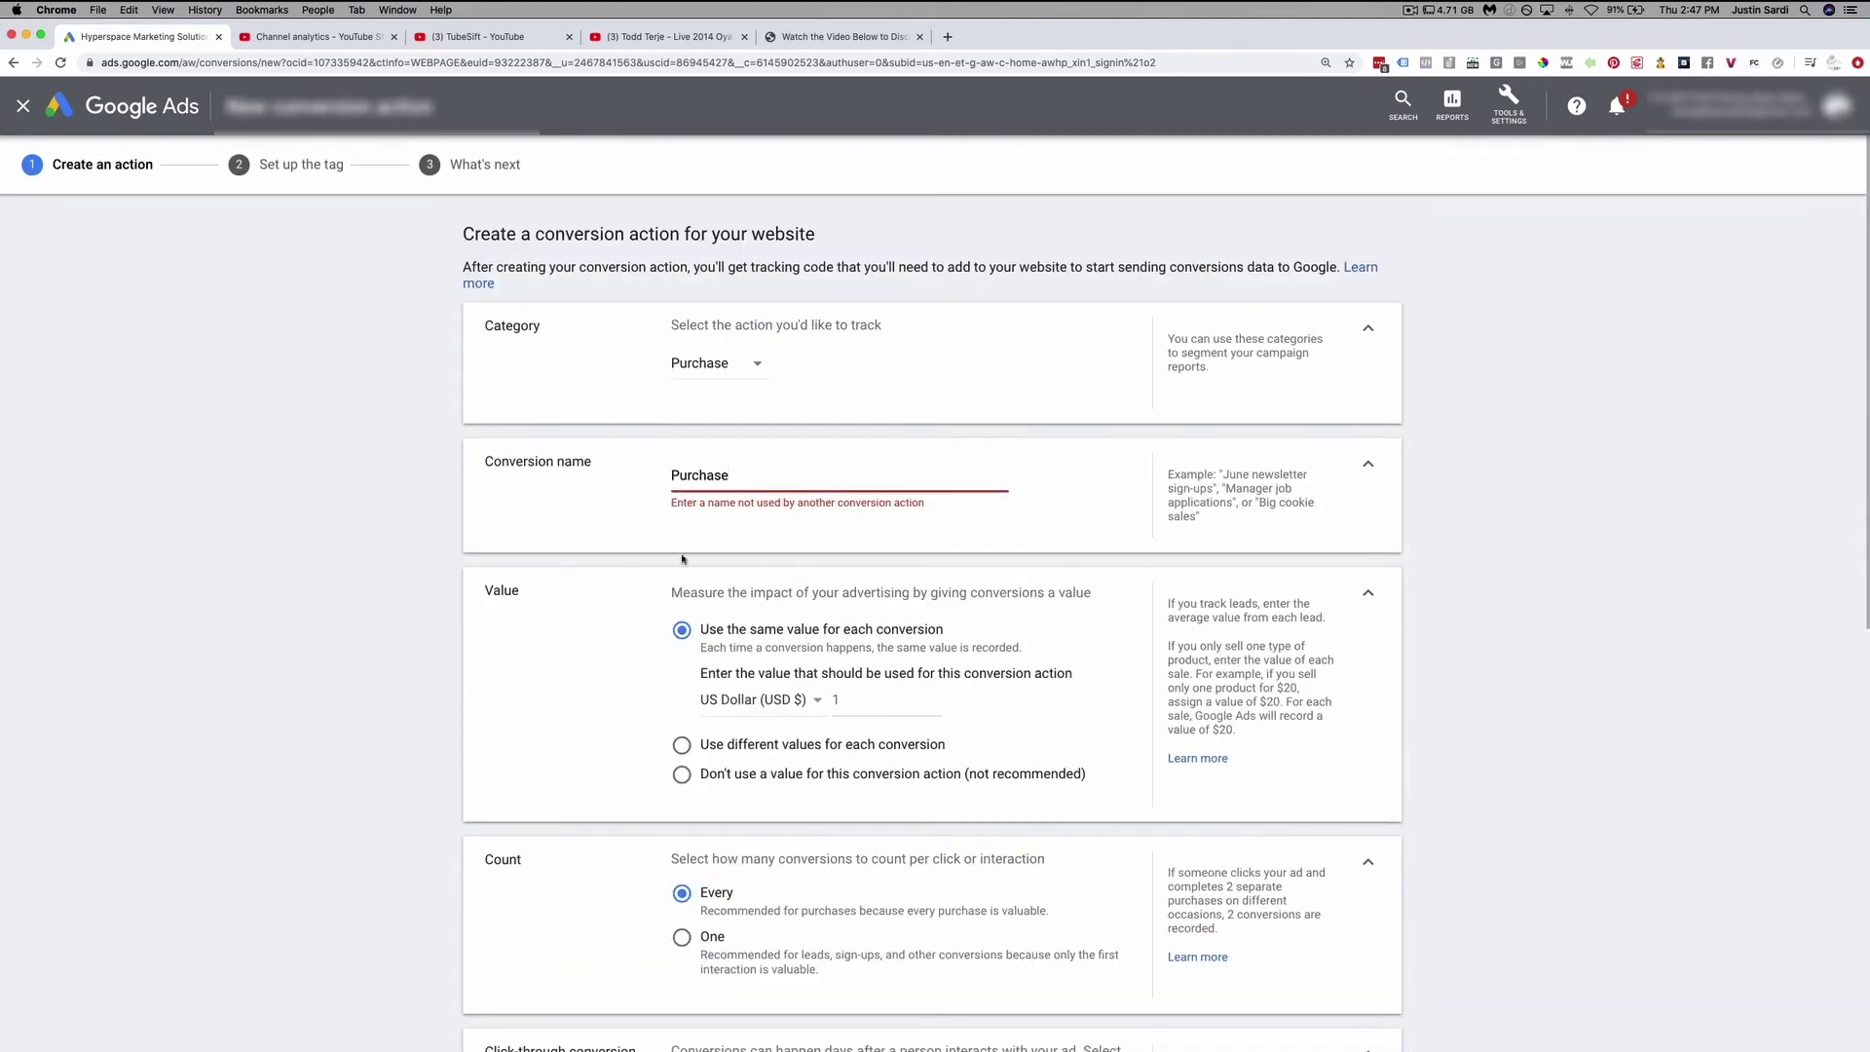
type("app")
scroll(506, 798, "down", 10)
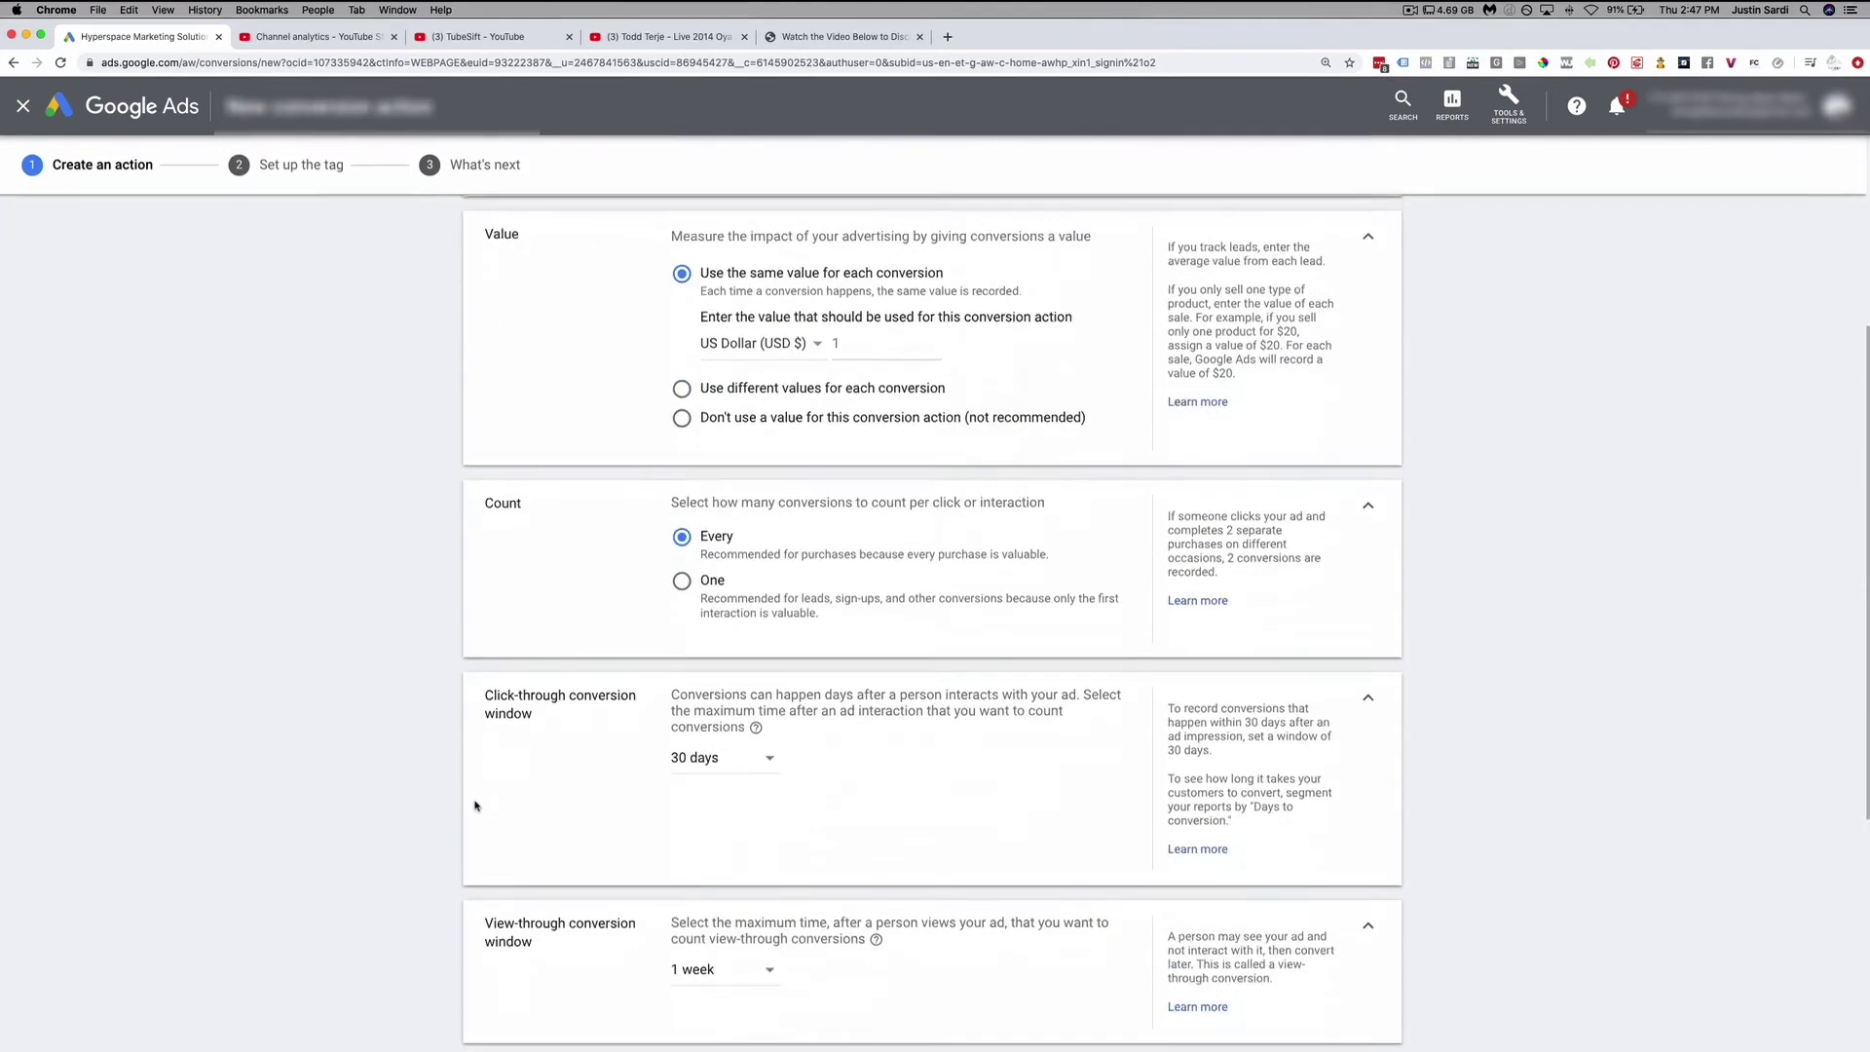
left_click(545, 984)
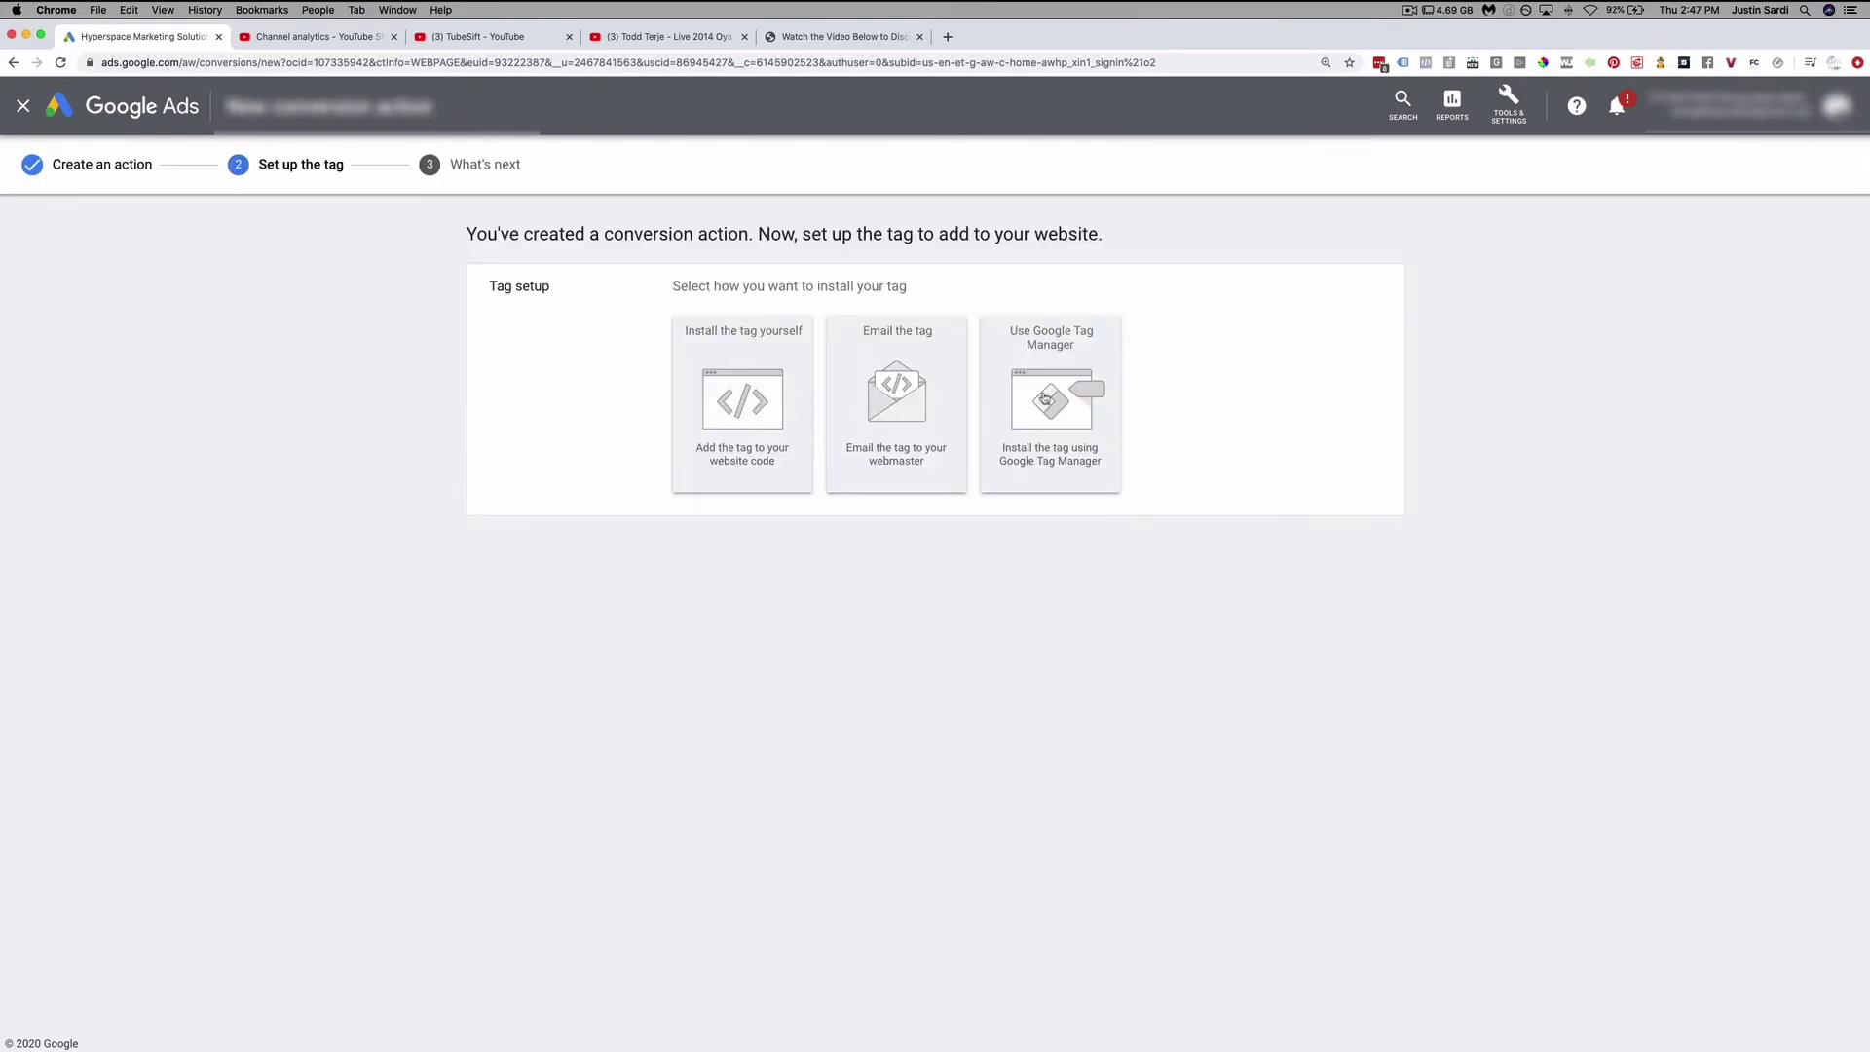
- Review the Google Tag Manager and Email the tag installation options
left_click(1083, 395)
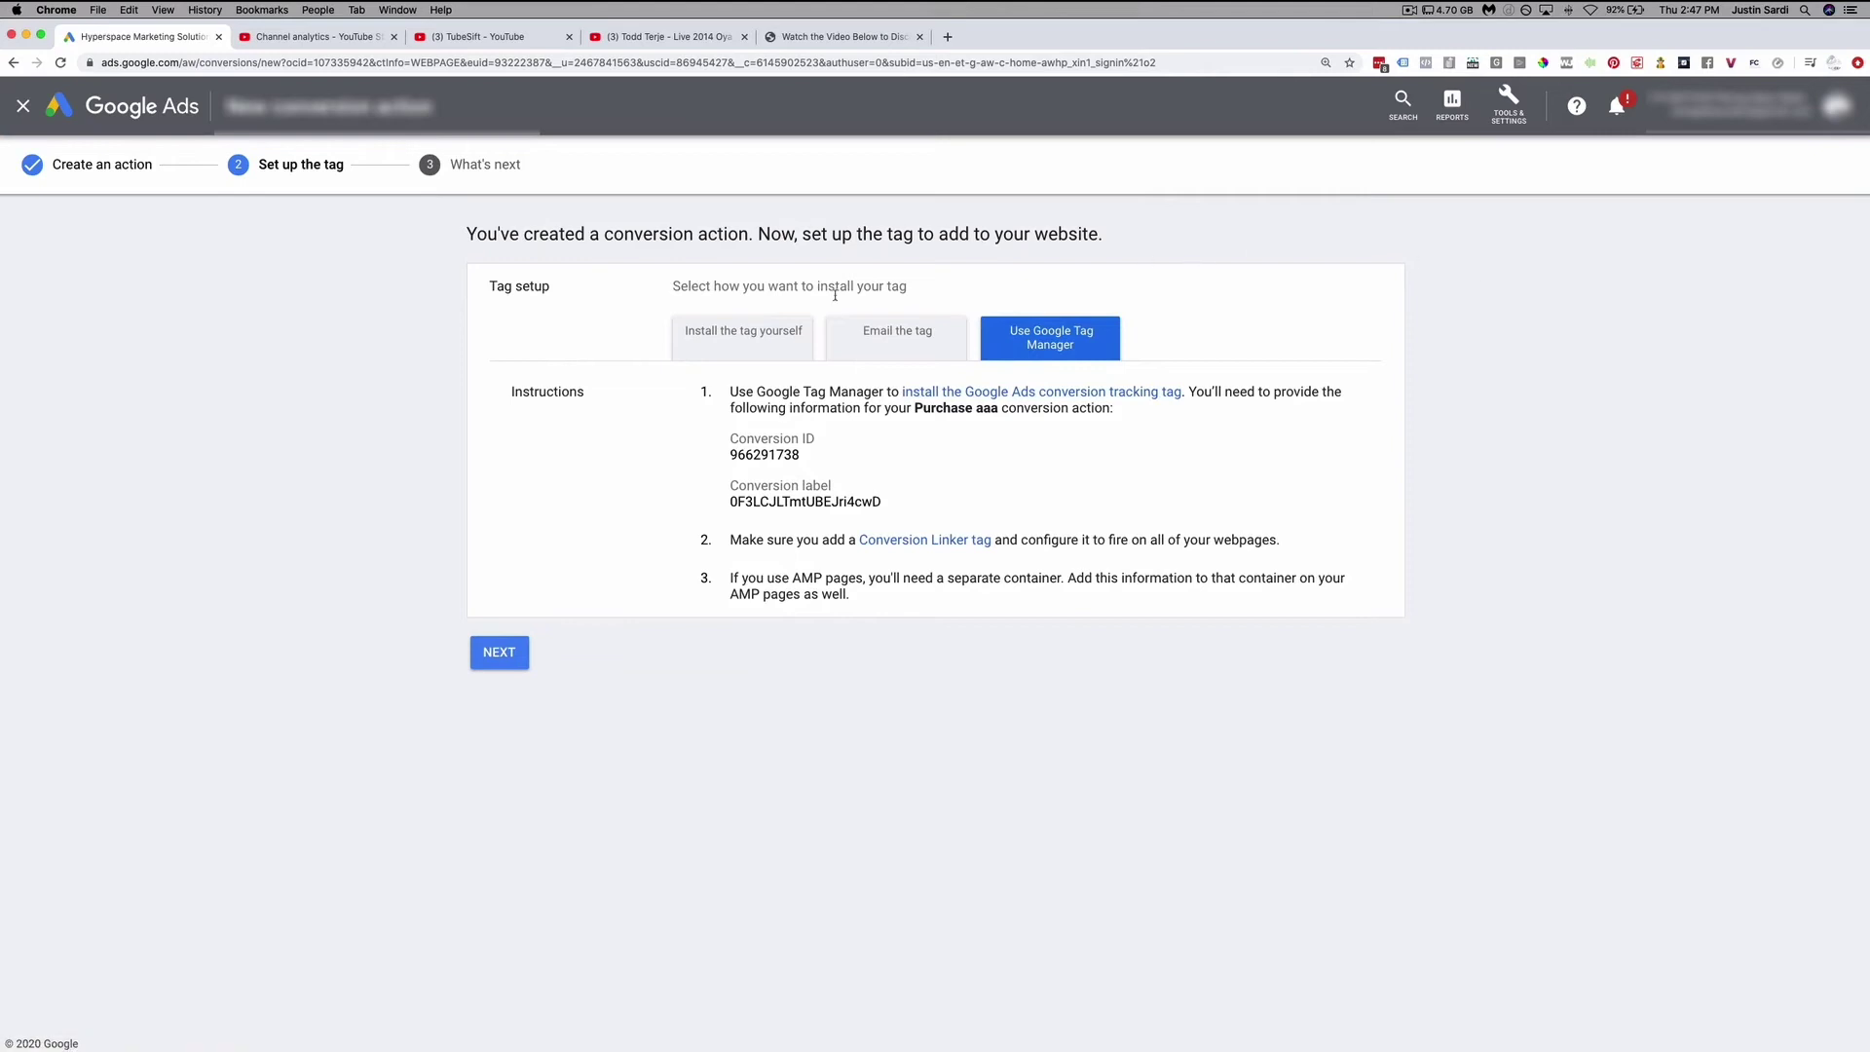
left_click(894, 341)
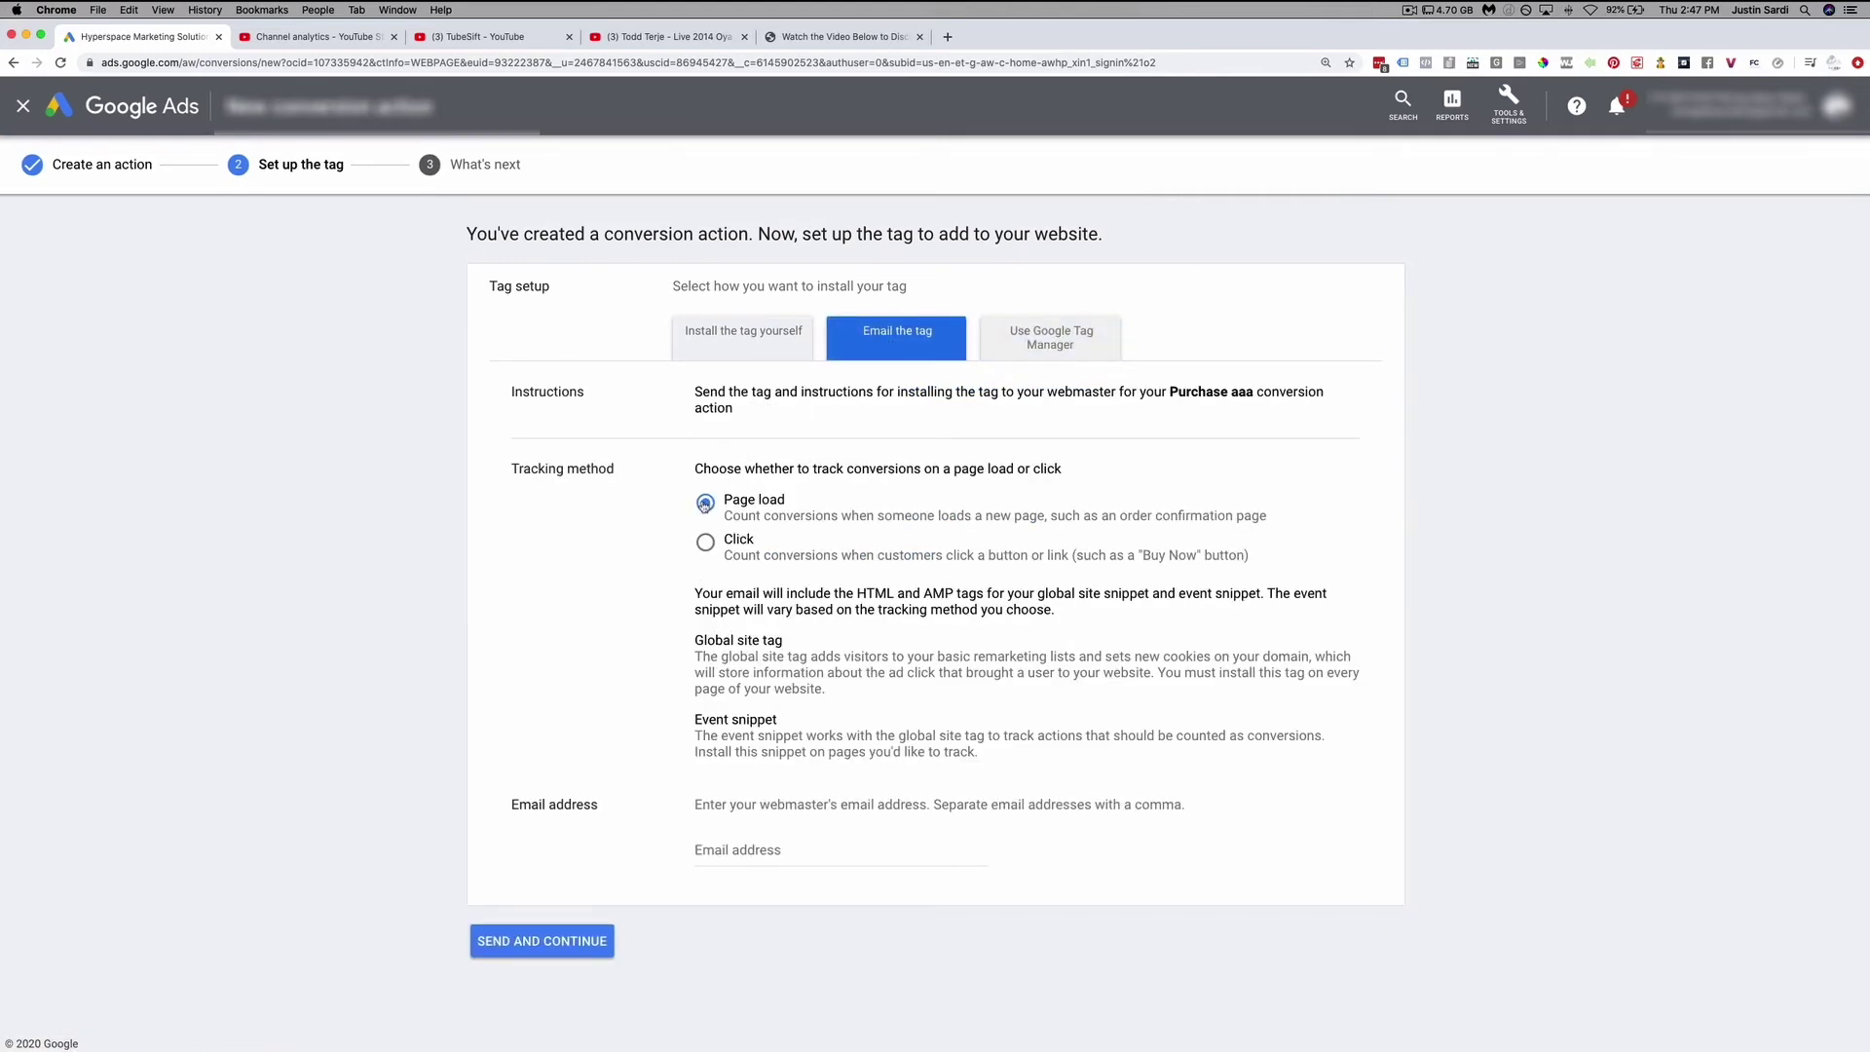
left_click(705, 542)
left_click(705, 502)
left_click(747, 845)
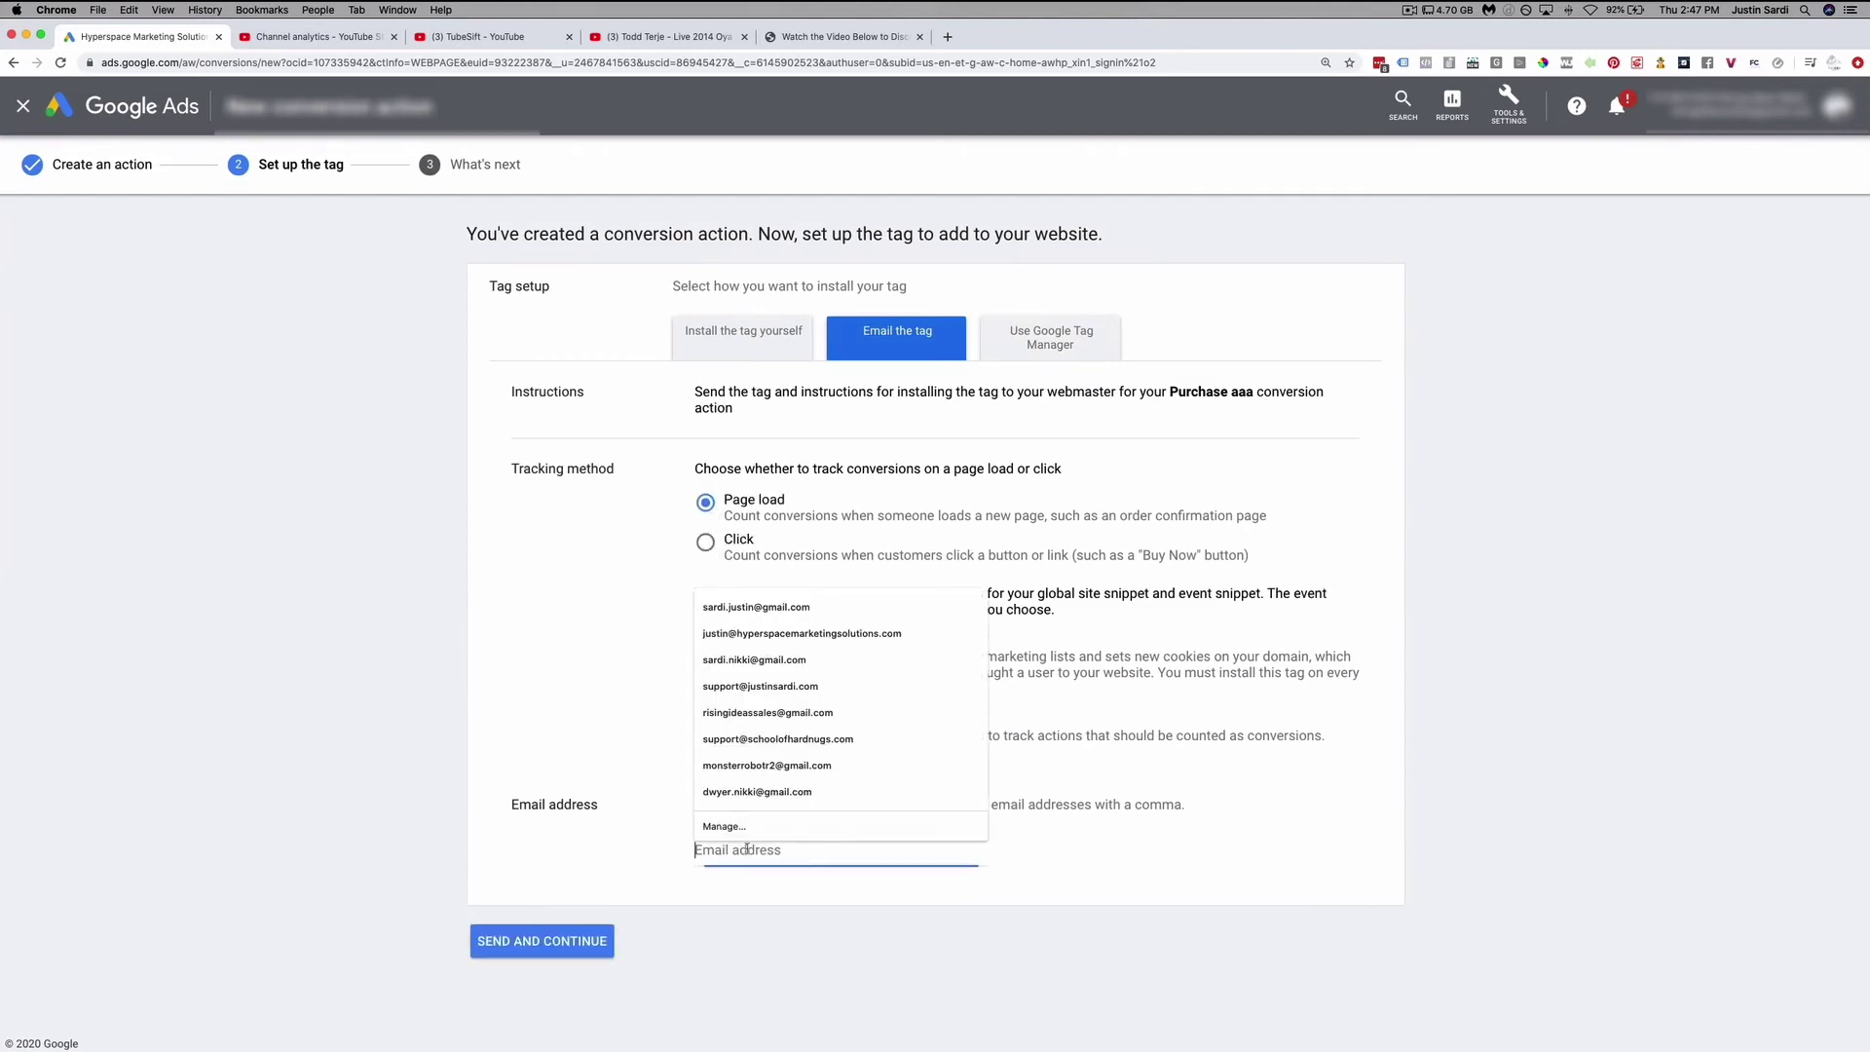
left_click(580, 630)
- Switch to Install the tag yourself, keep the HTML format, and review the global site tag code
left_click(734, 335)
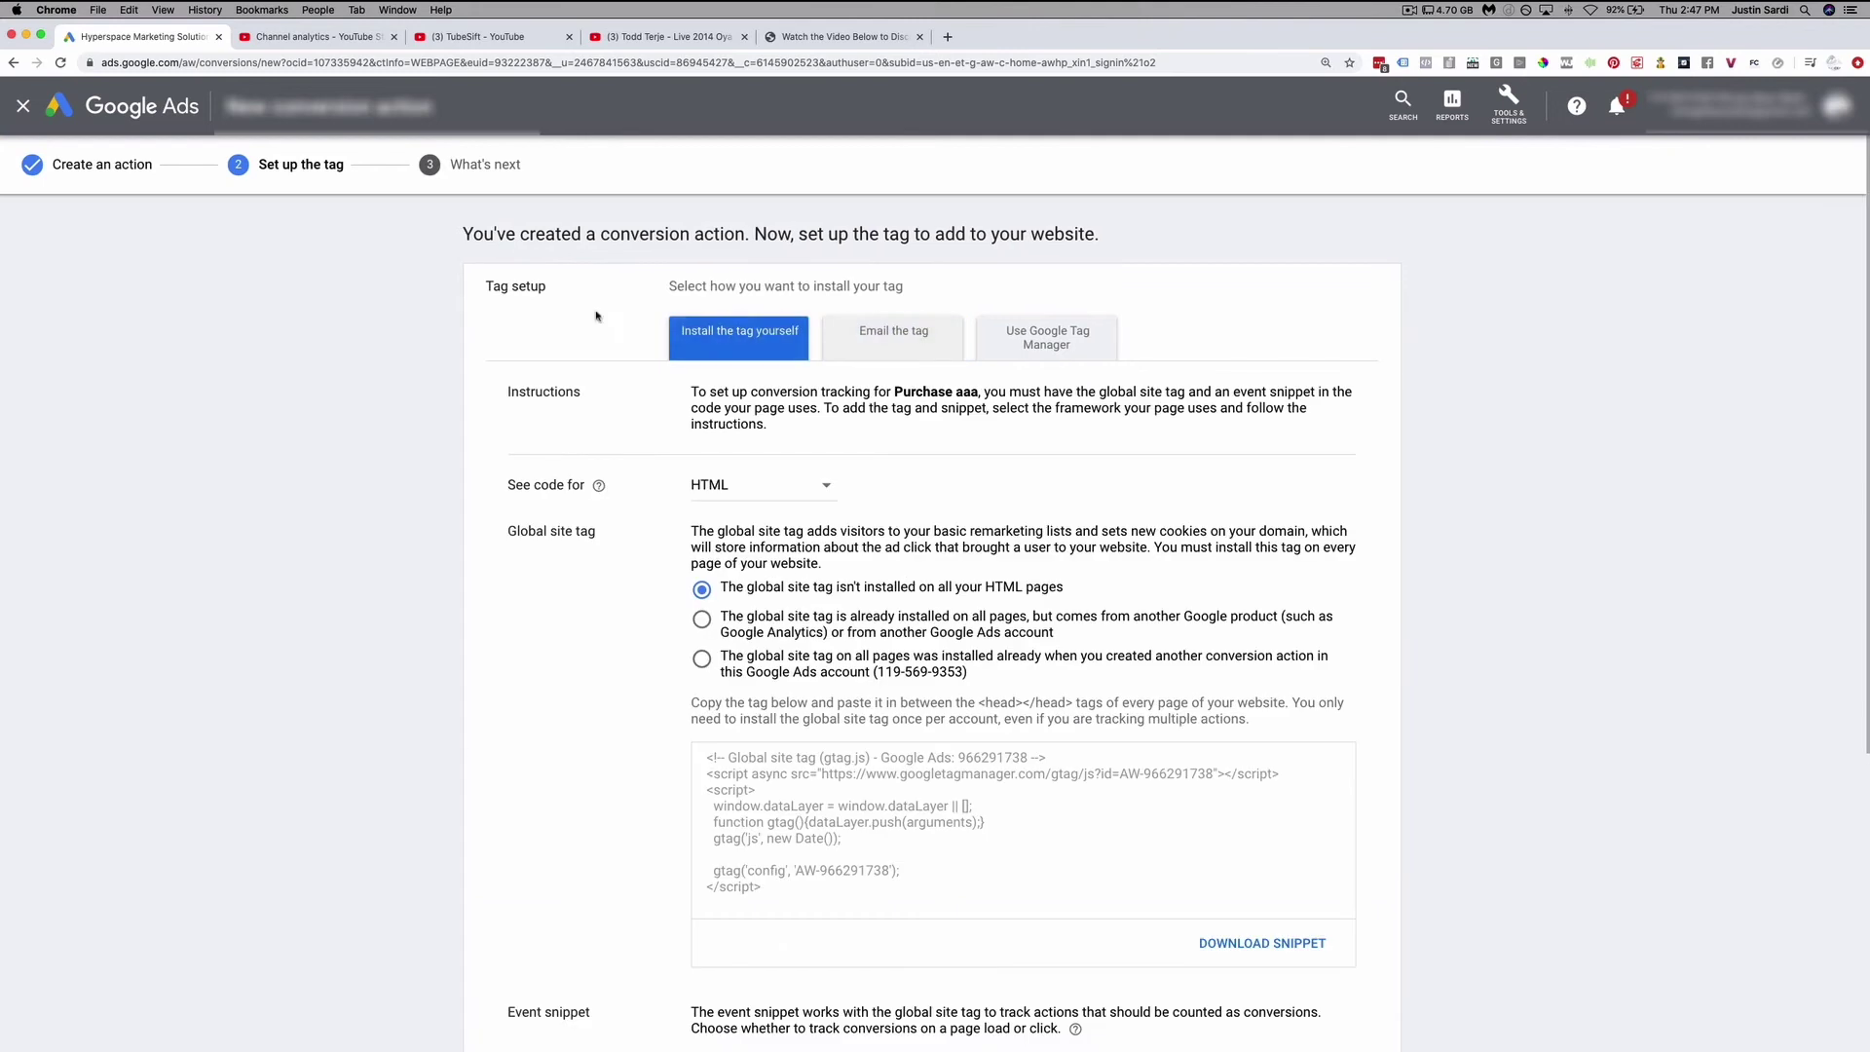
scroll(584, 477, "down", 5)
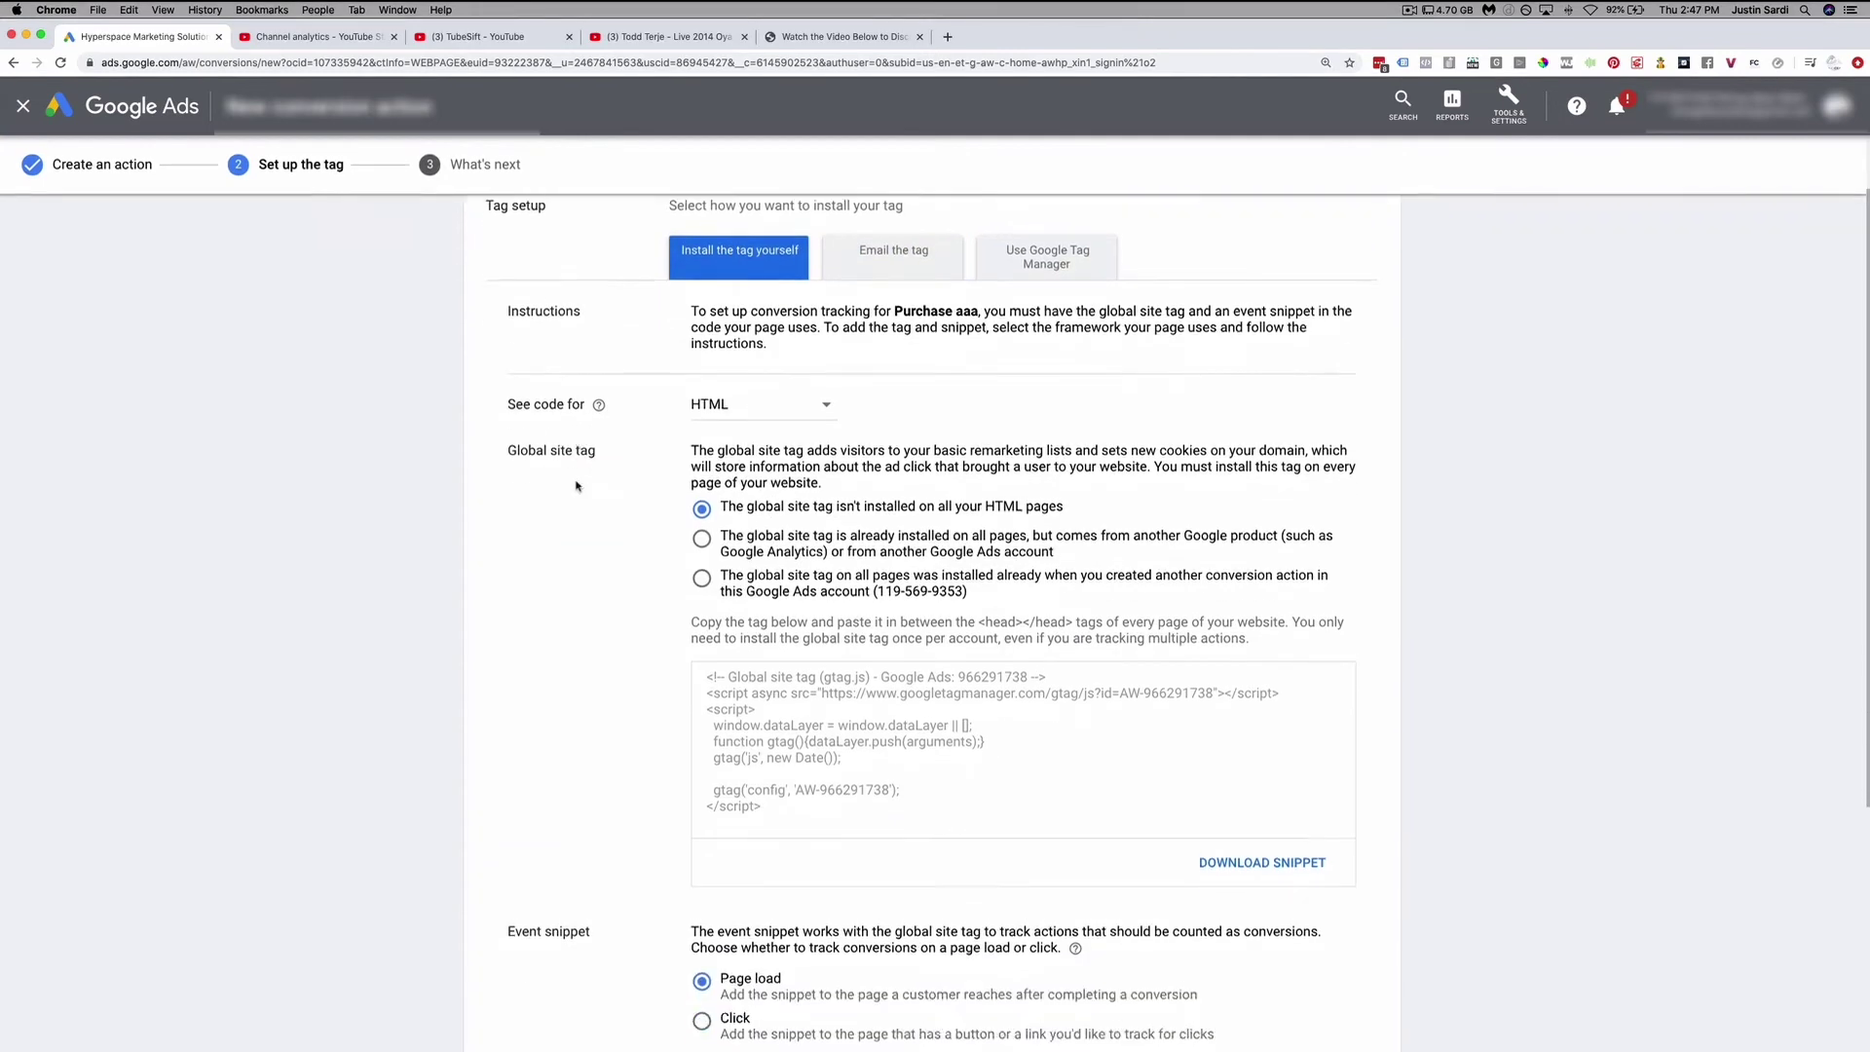
scroll(575, 486, "up", 5)
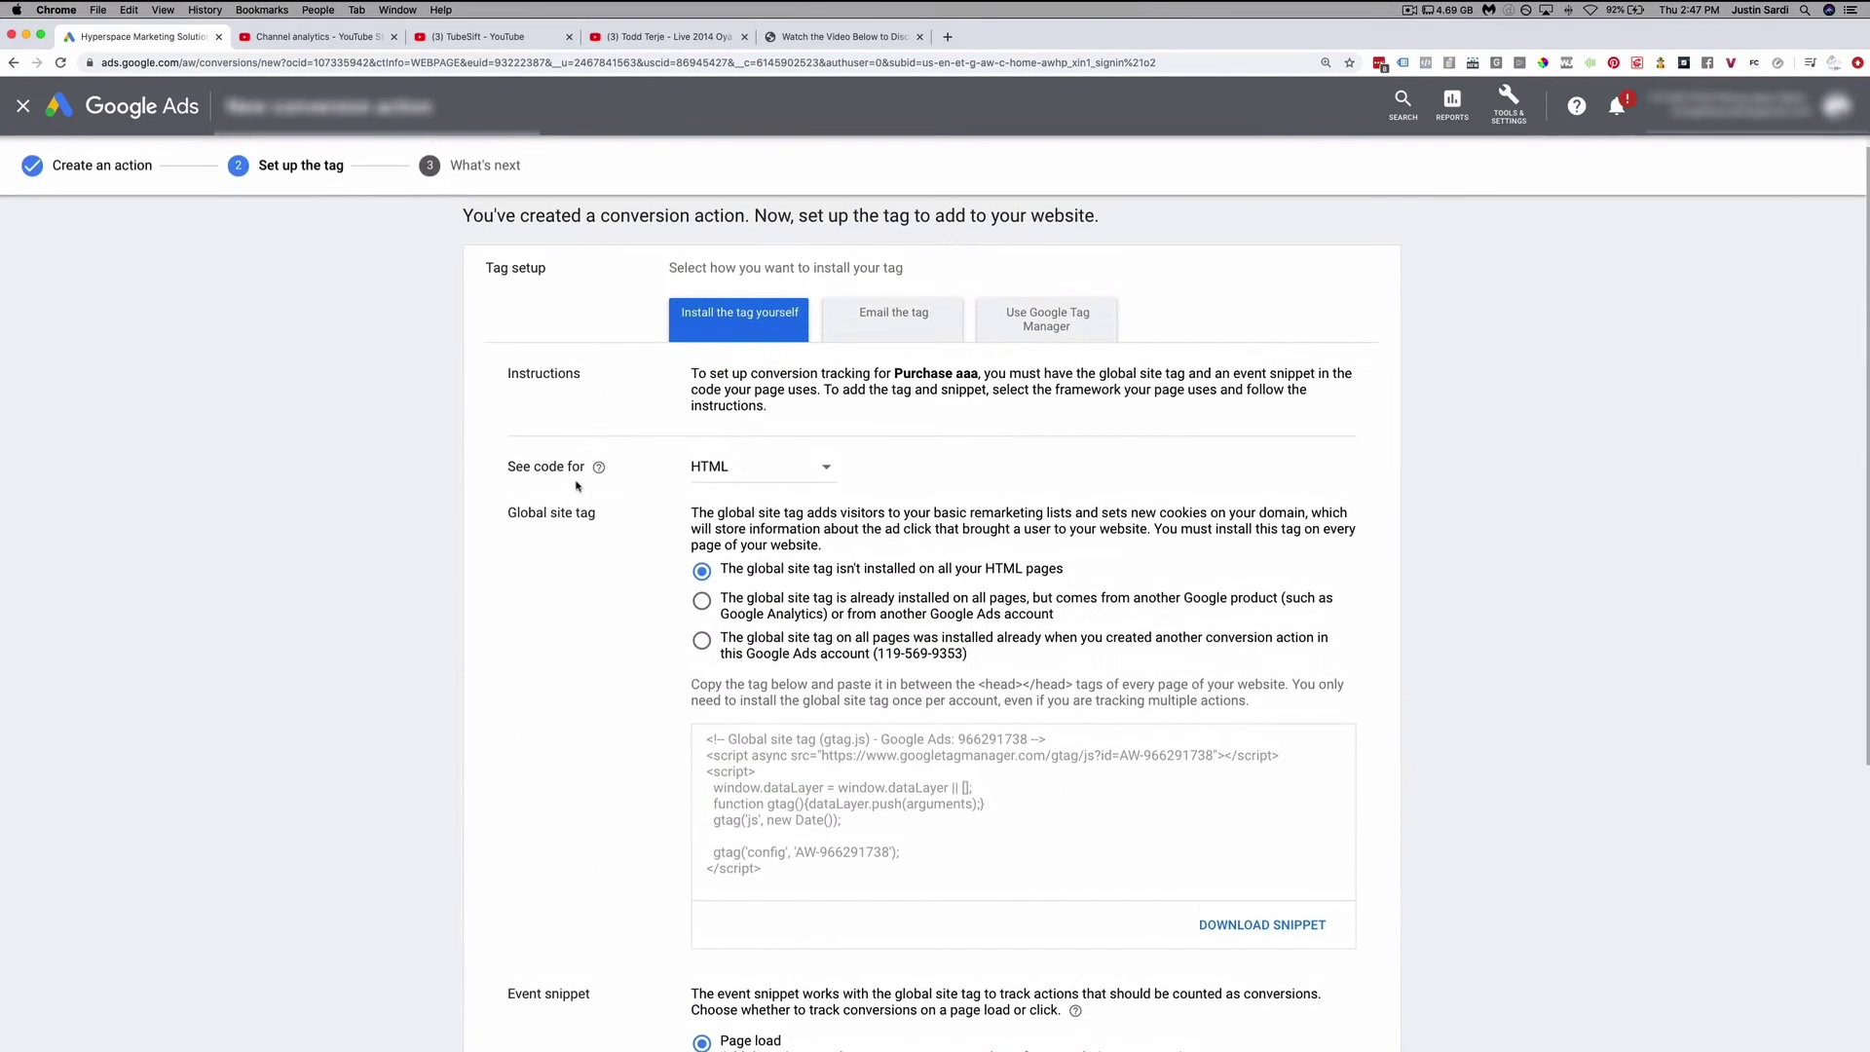
left_click(766, 483)
left_click(921, 477)
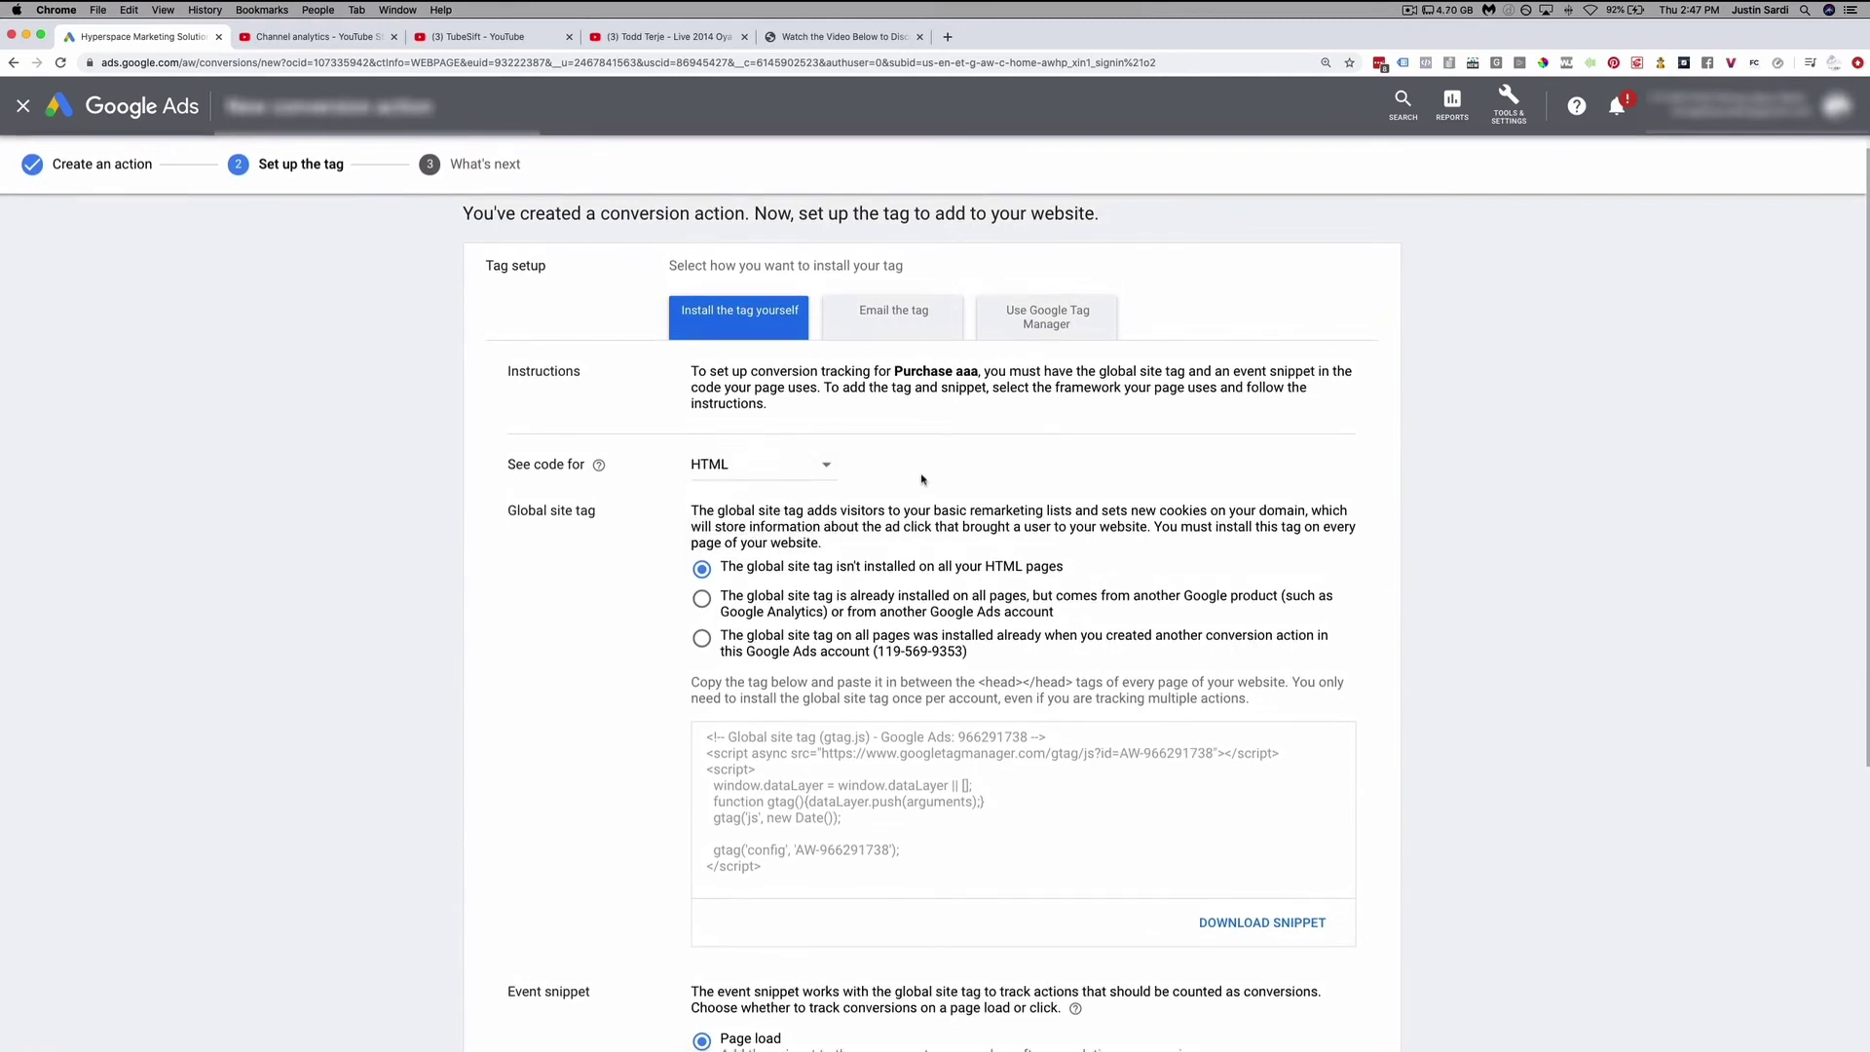
scroll(843, 468, "down", 1)
scroll(883, 512, "down", 1)
left_click_drag(721, 464, 1091, 484)
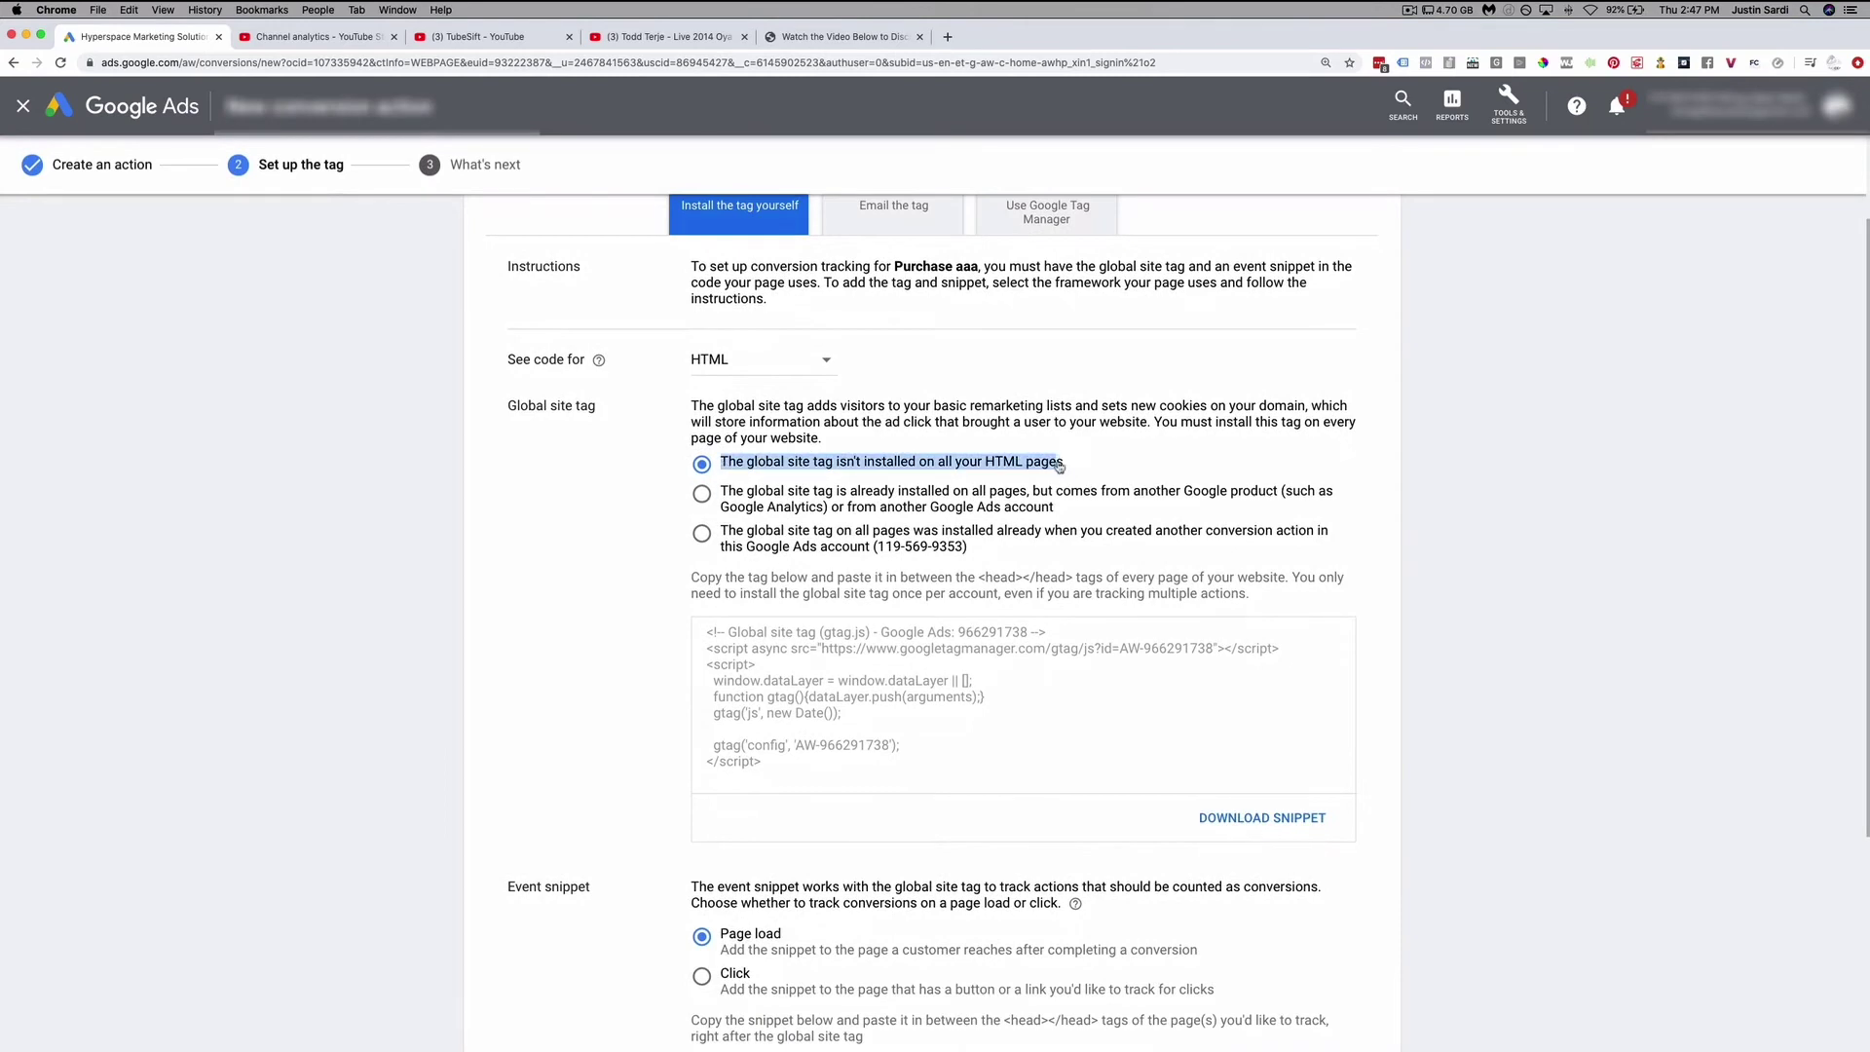
left_click_drag(765, 761, 699, 627)
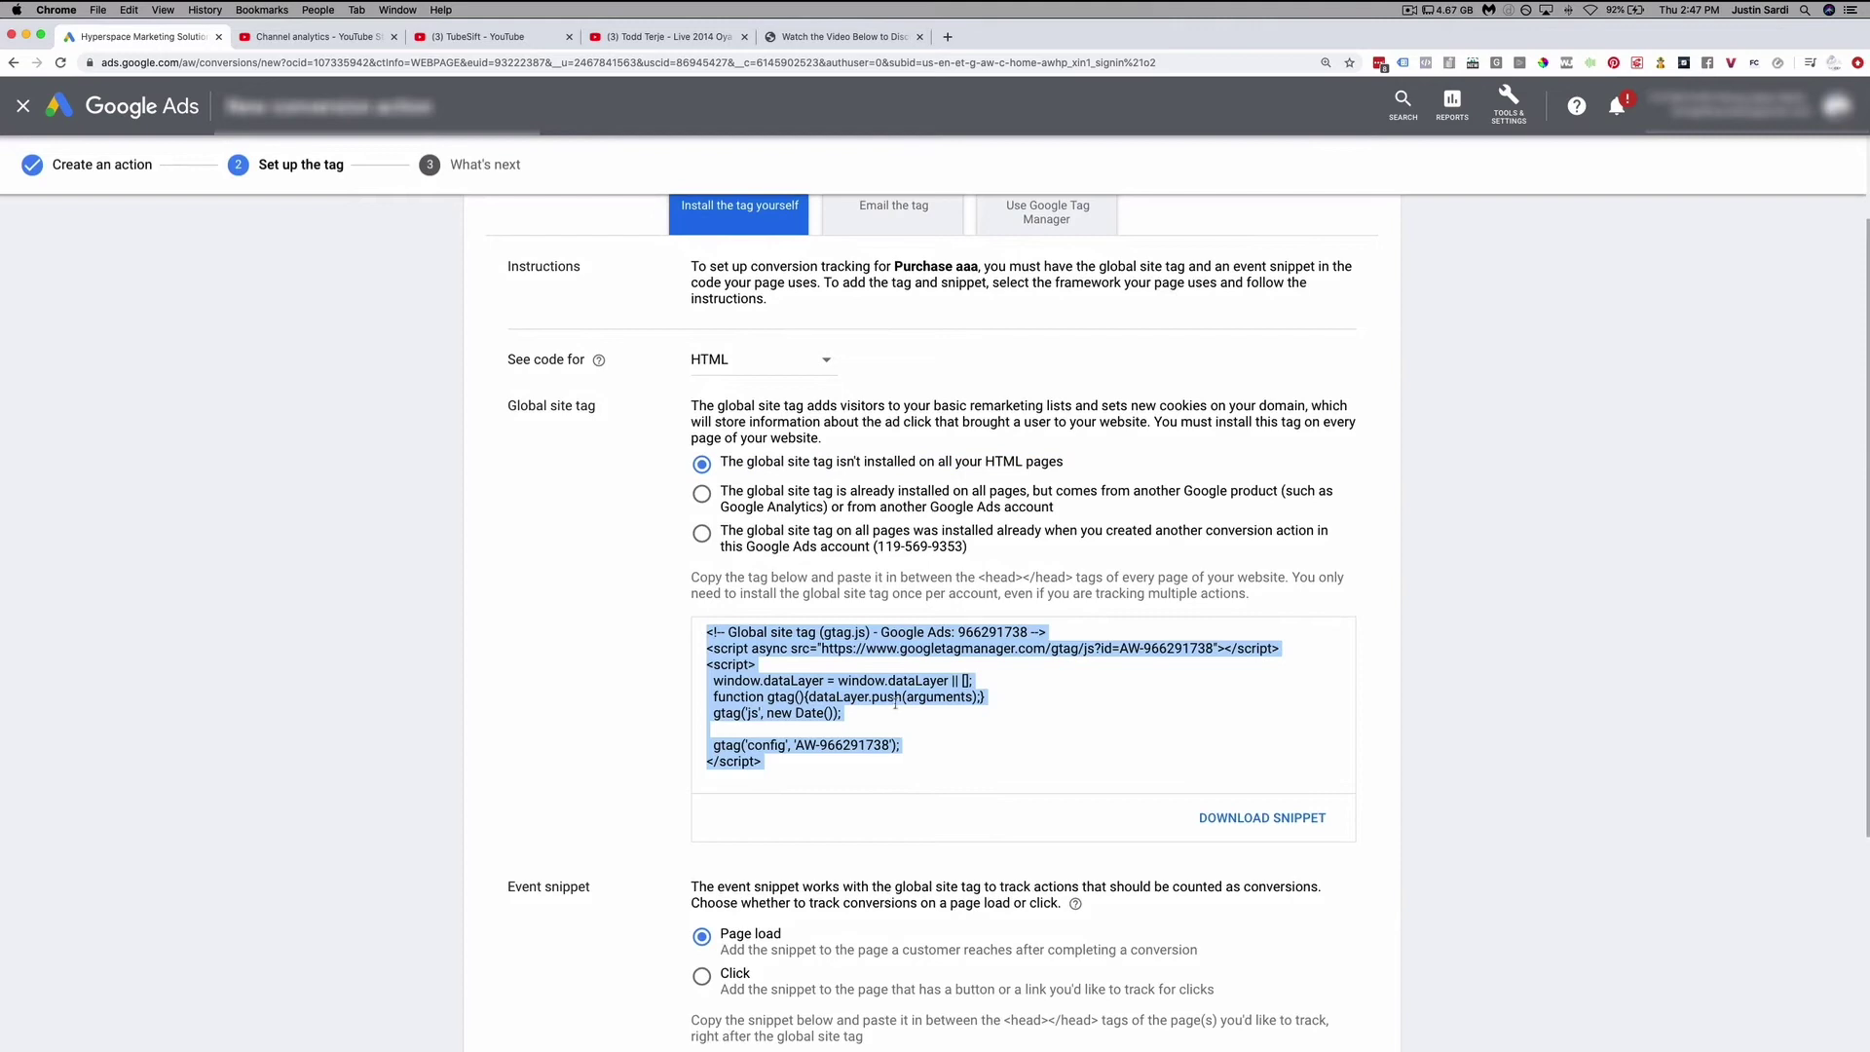
left_click_drag(916, 576, 1324, 594)
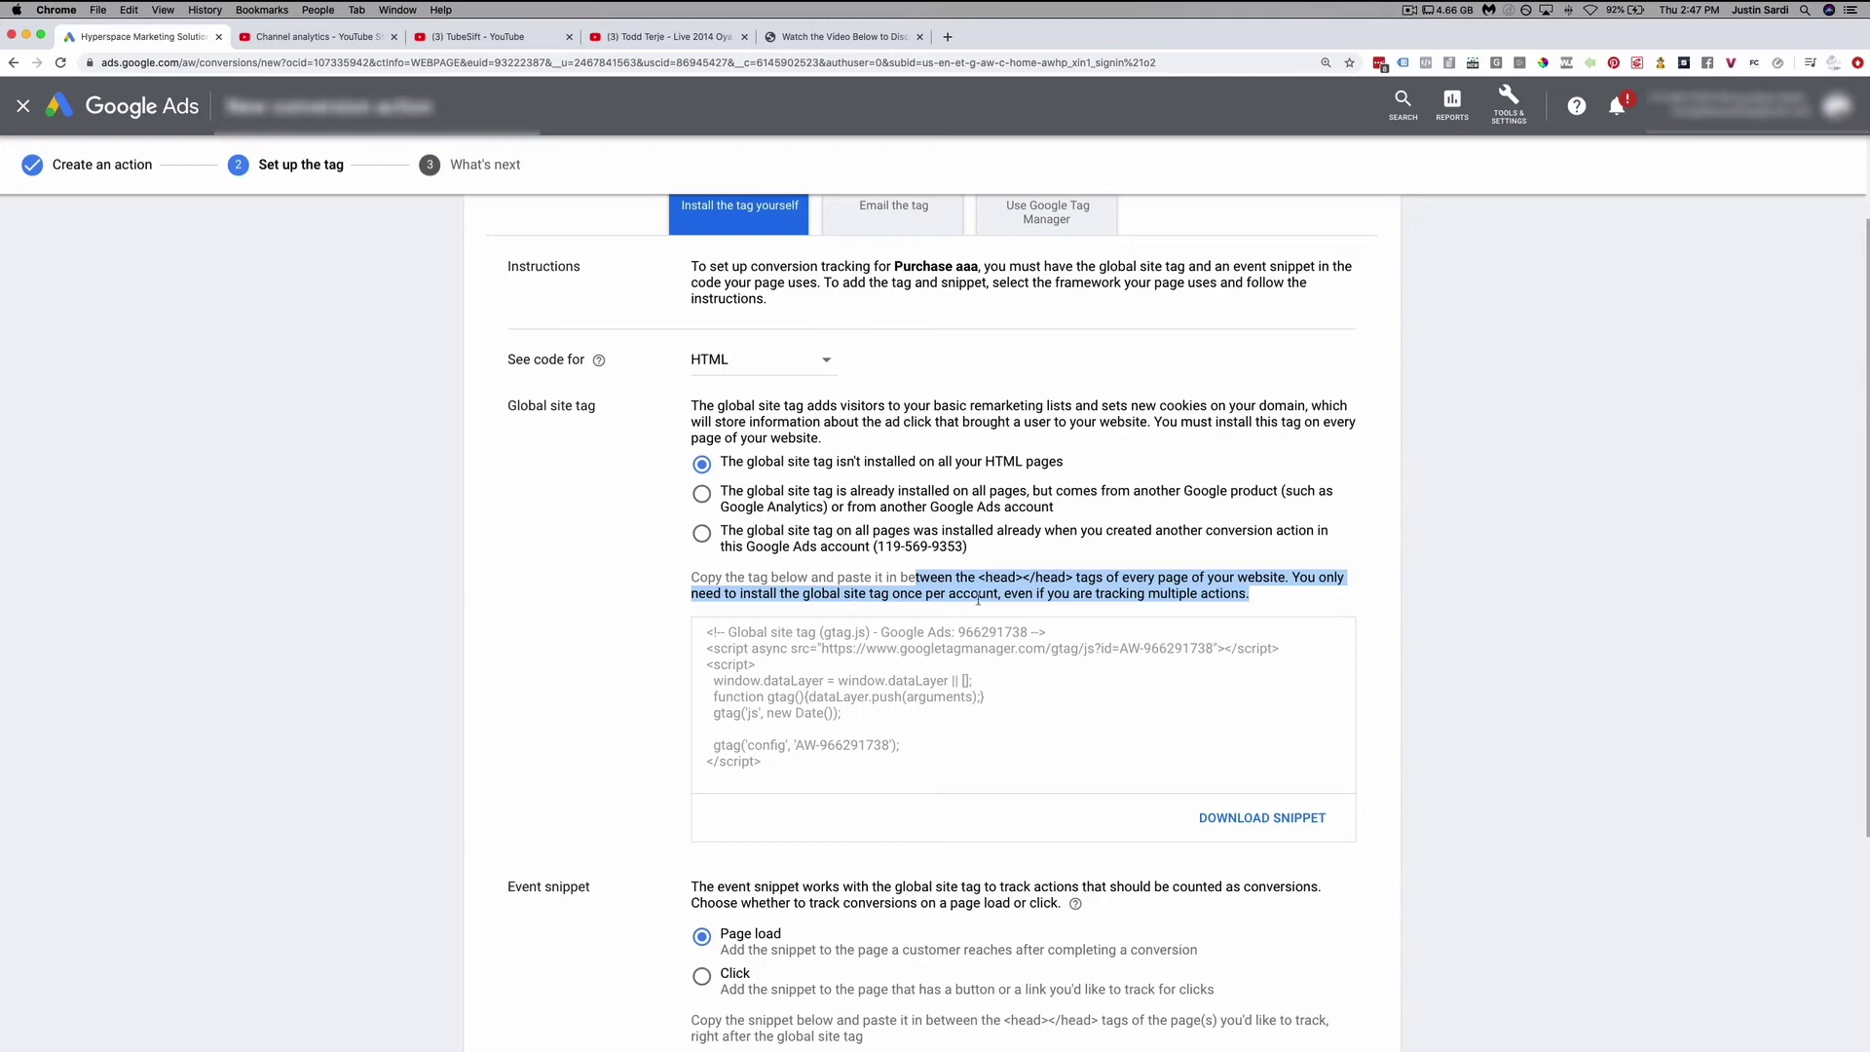
left_click_drag(1271, 601, 691, 576)
left_click(644, 565)
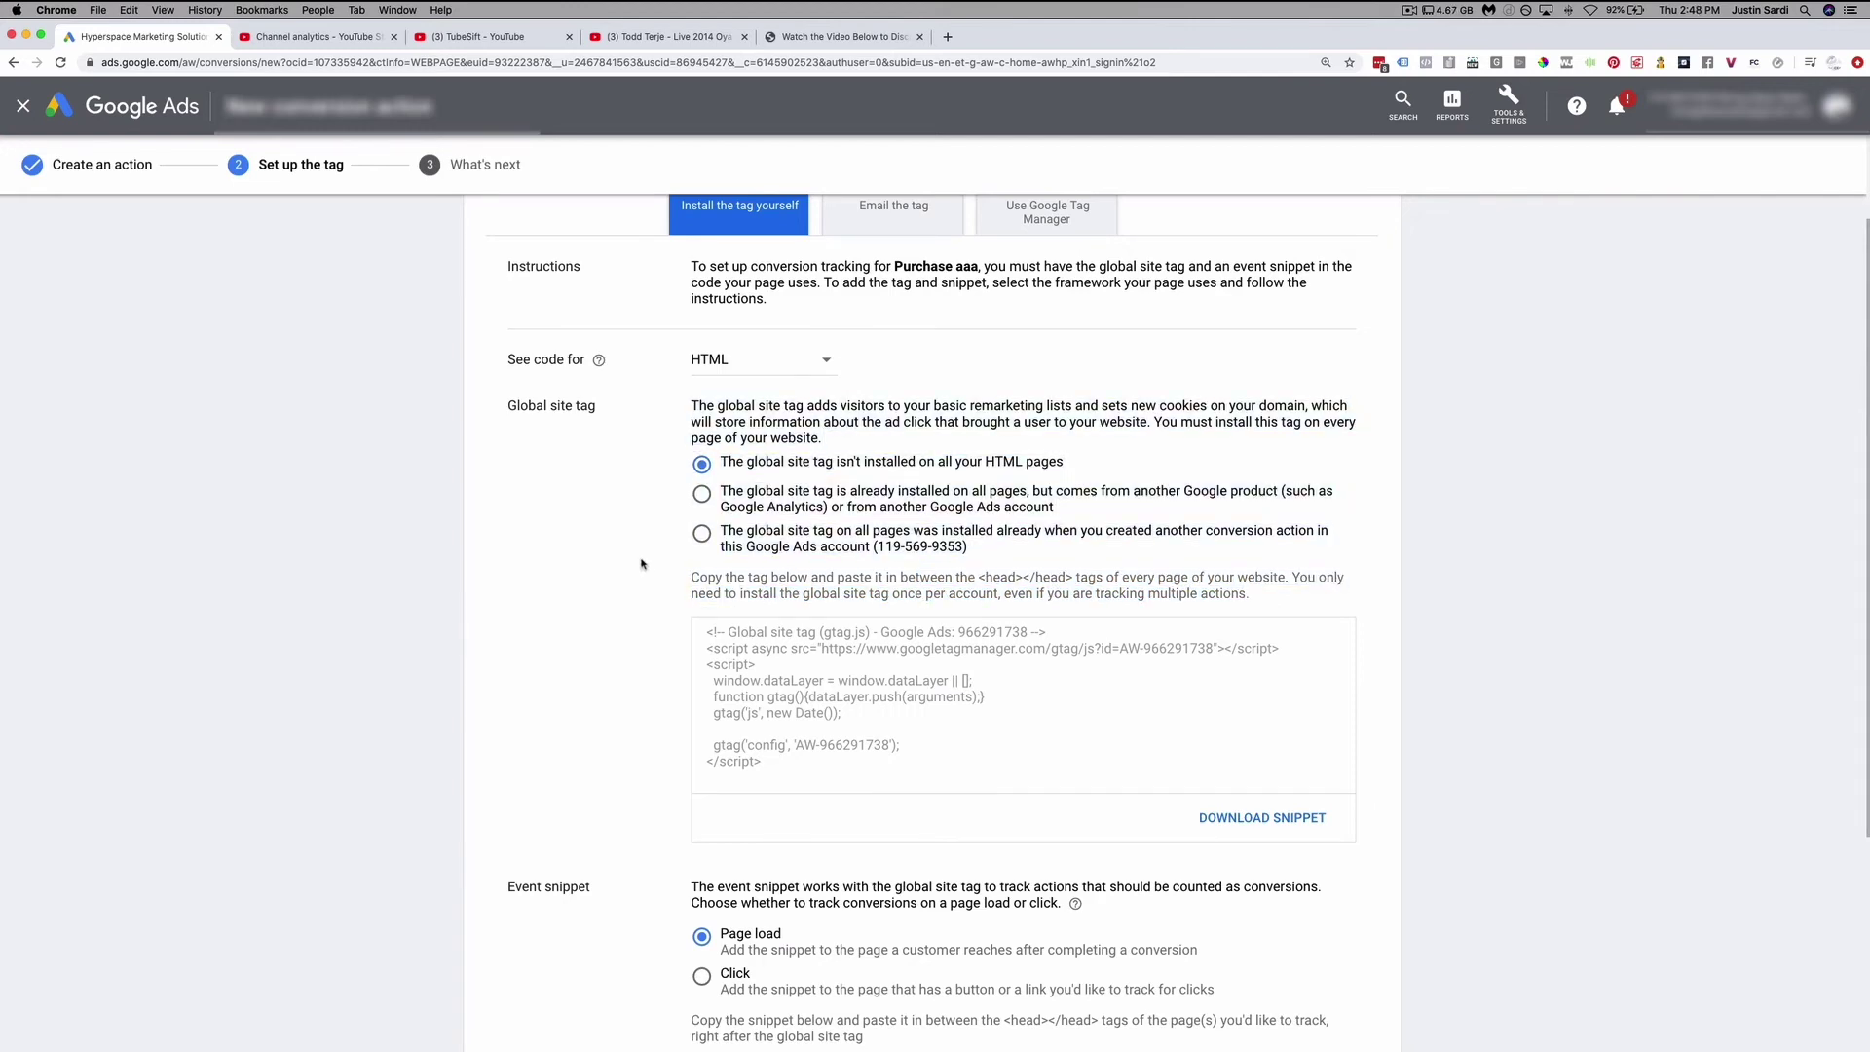
- Try the tag-already-installed options, then return to the global site tag not yet installed
left_click(701, 532)
left_click(701, 494)
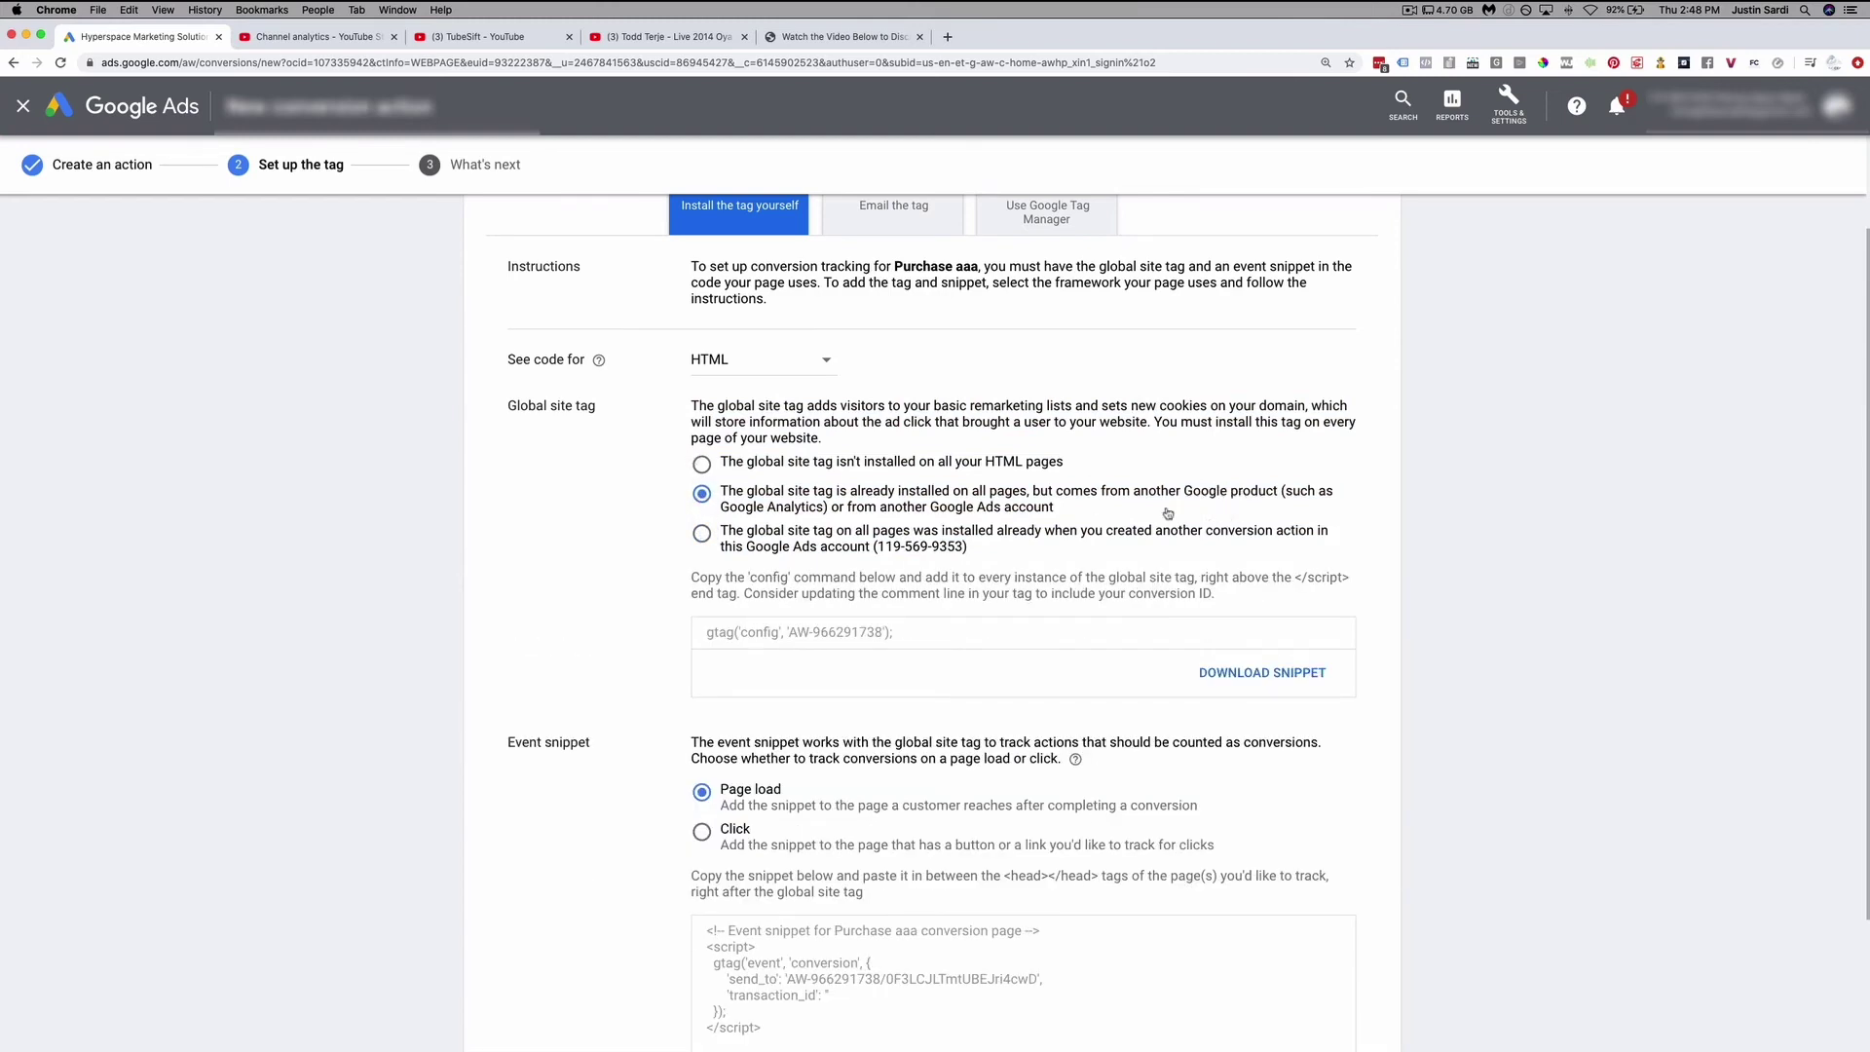
left_click_drag(874, 757, 710, 632)
left_click(710, 632)
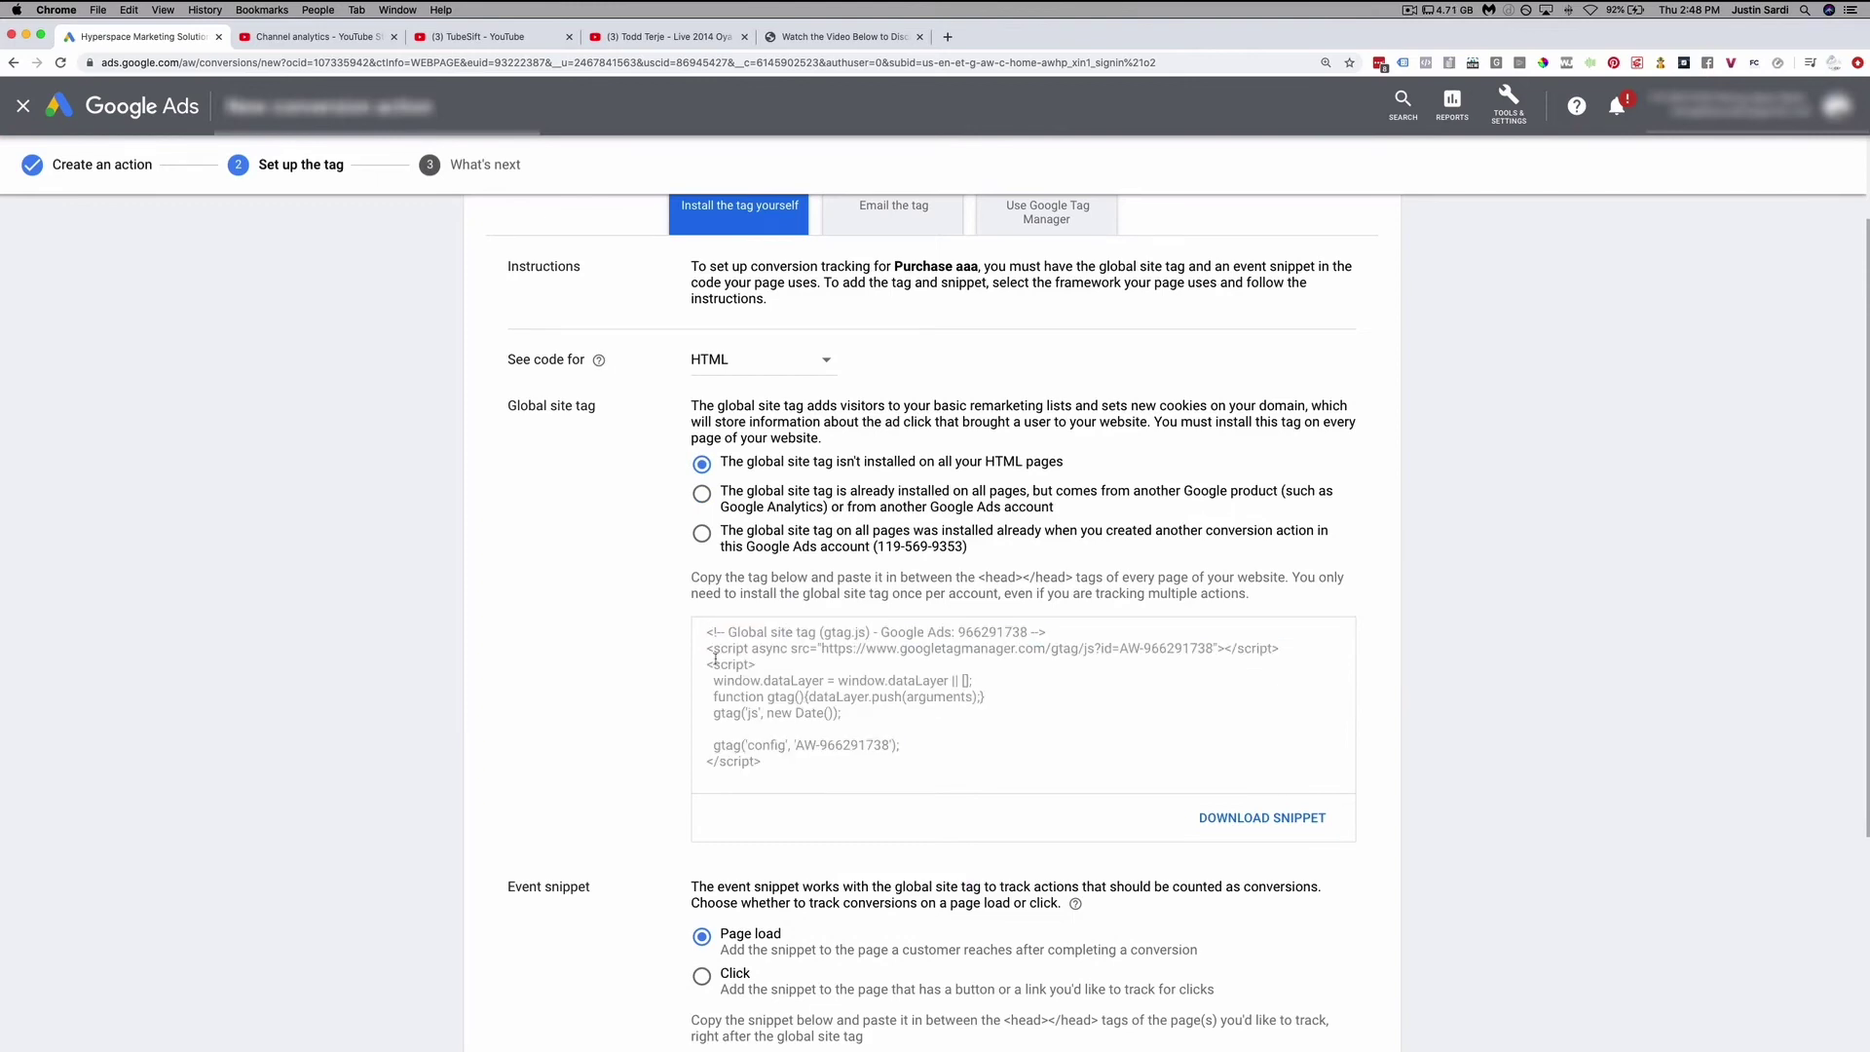
scroll(616, 621, "down", 3)
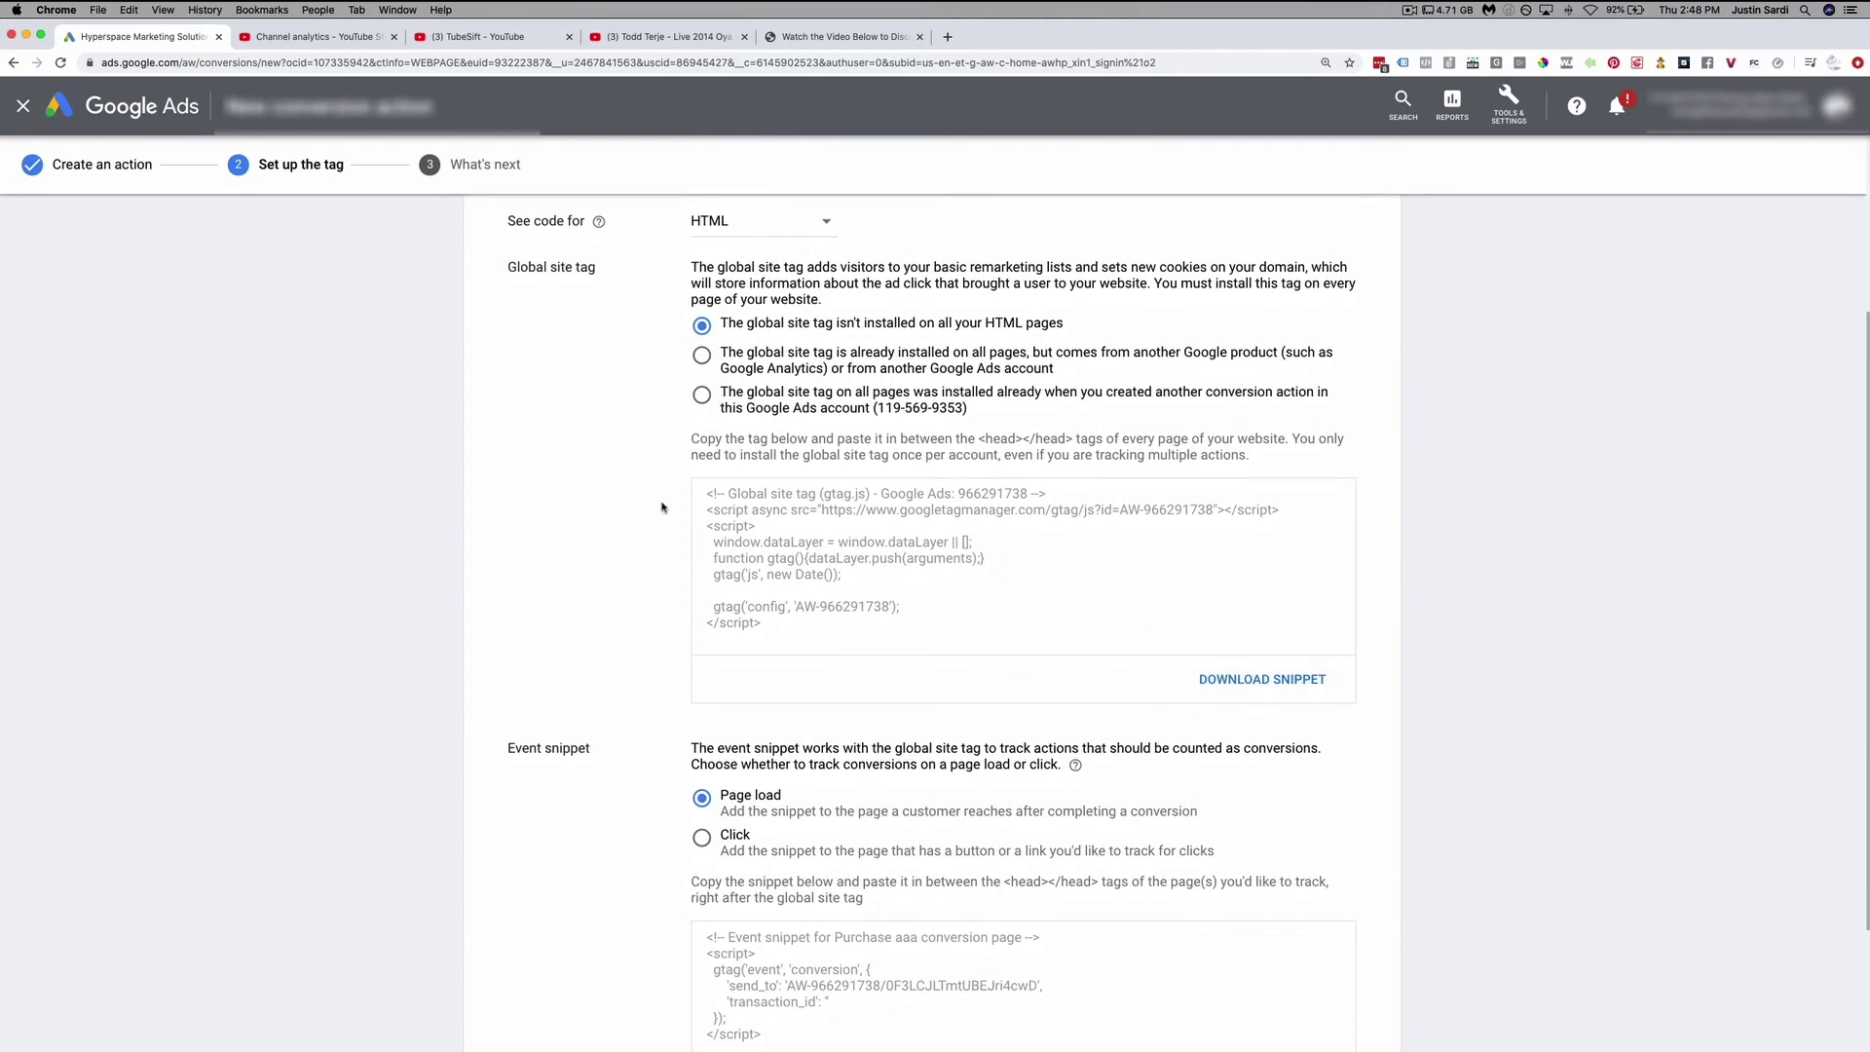
- Review the event snippet, switch it to click tracking, and read its installation instructions
scroll(589, 604, "down", 4)
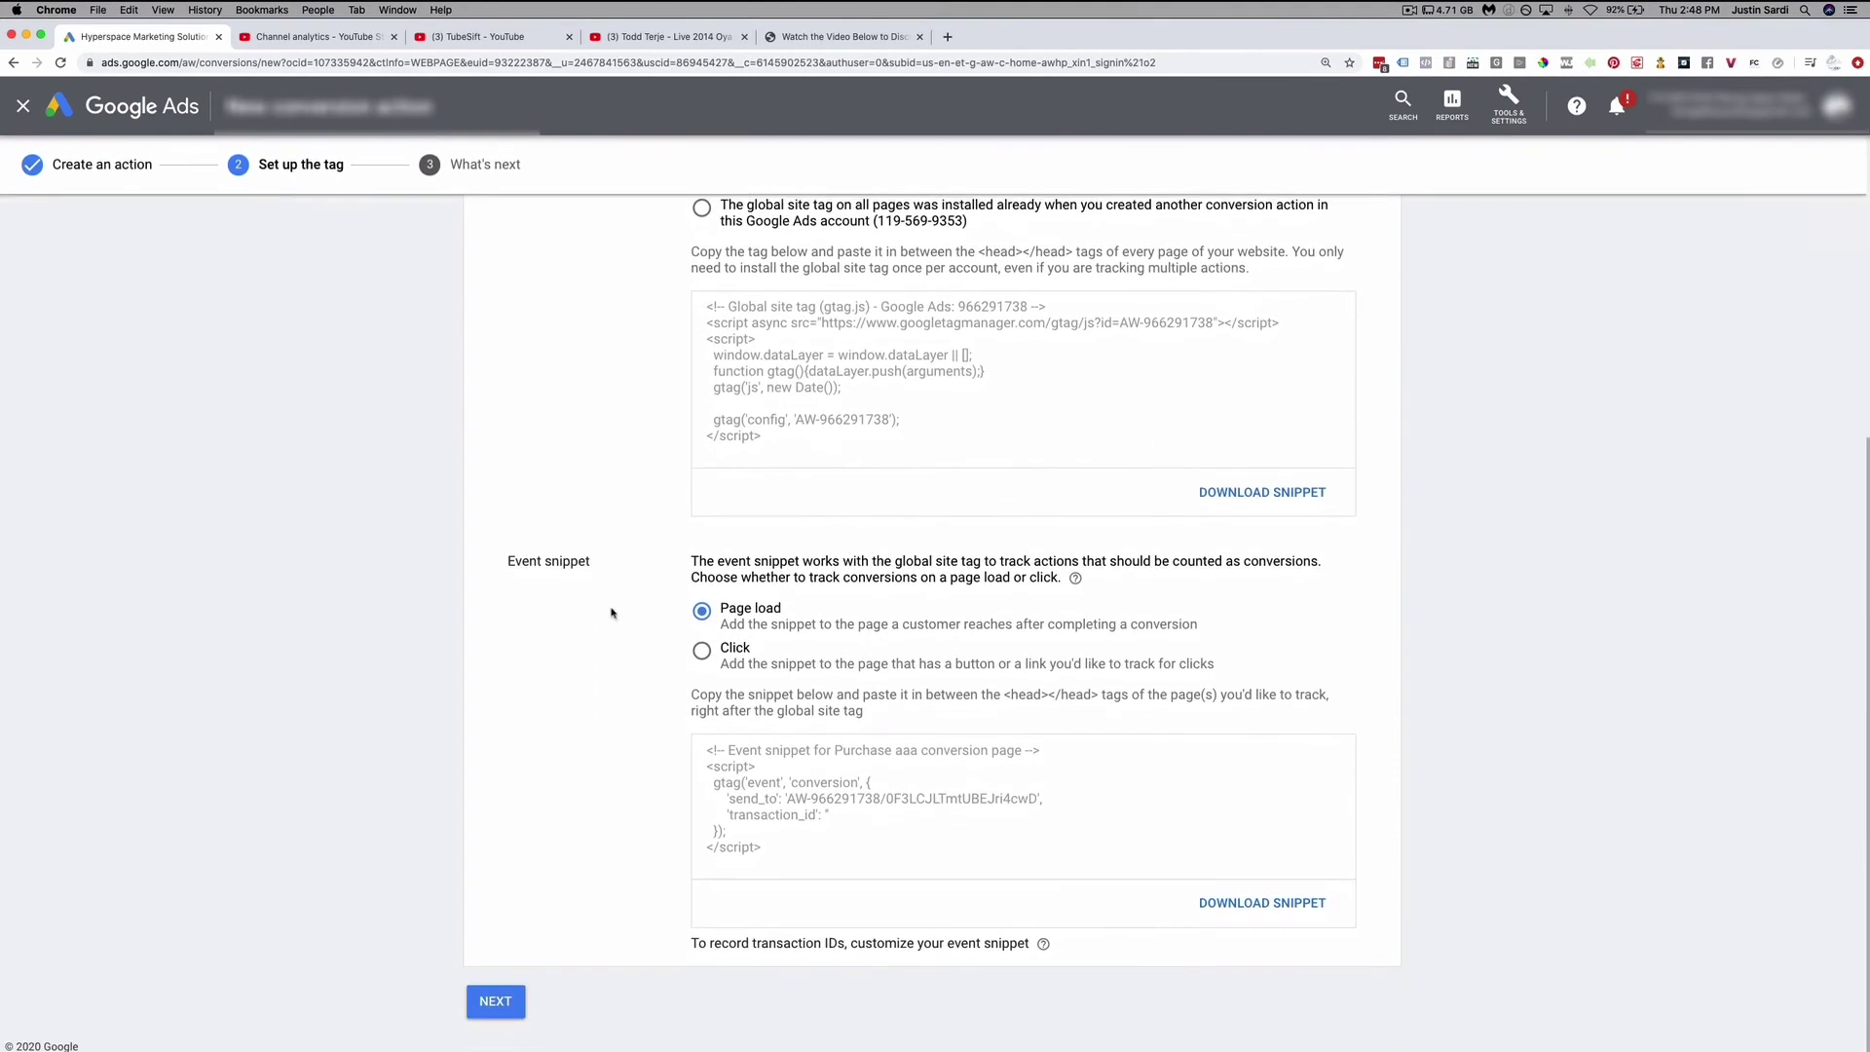
left_click_drag(835, 746, 1002, 768)
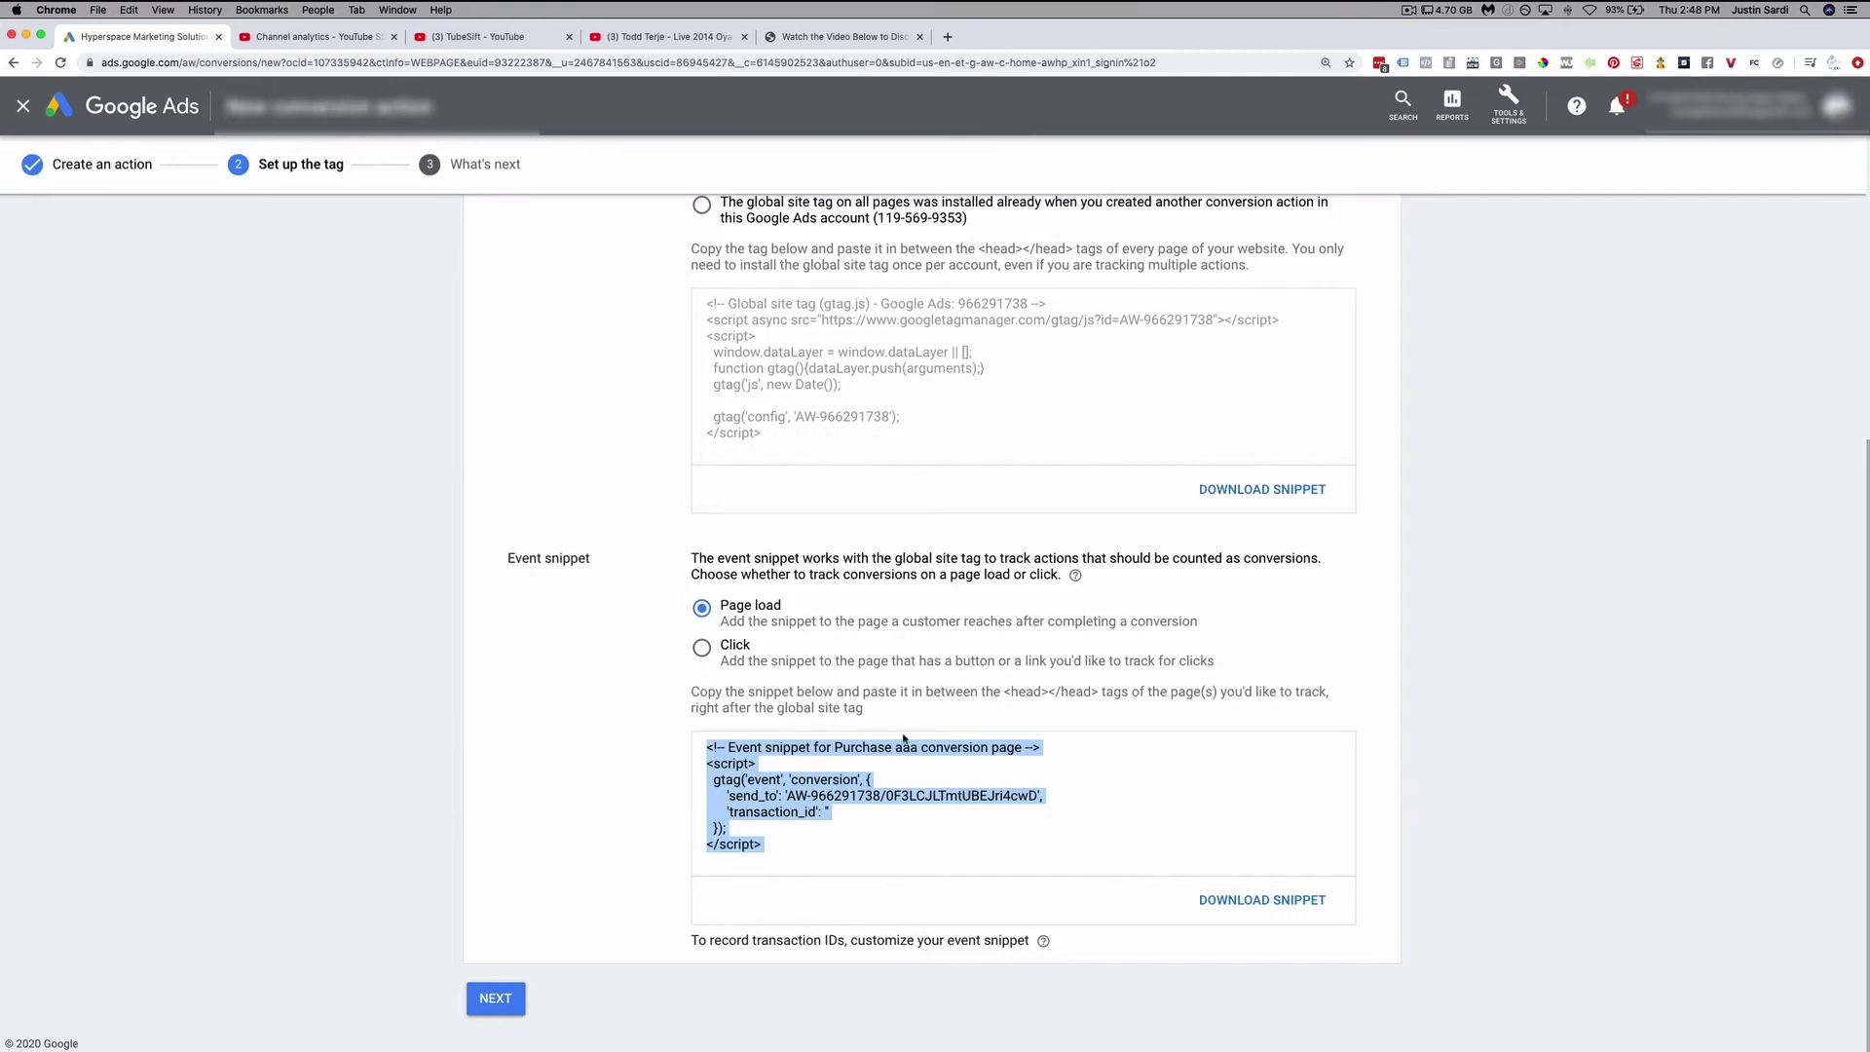
left_click(701, 648)
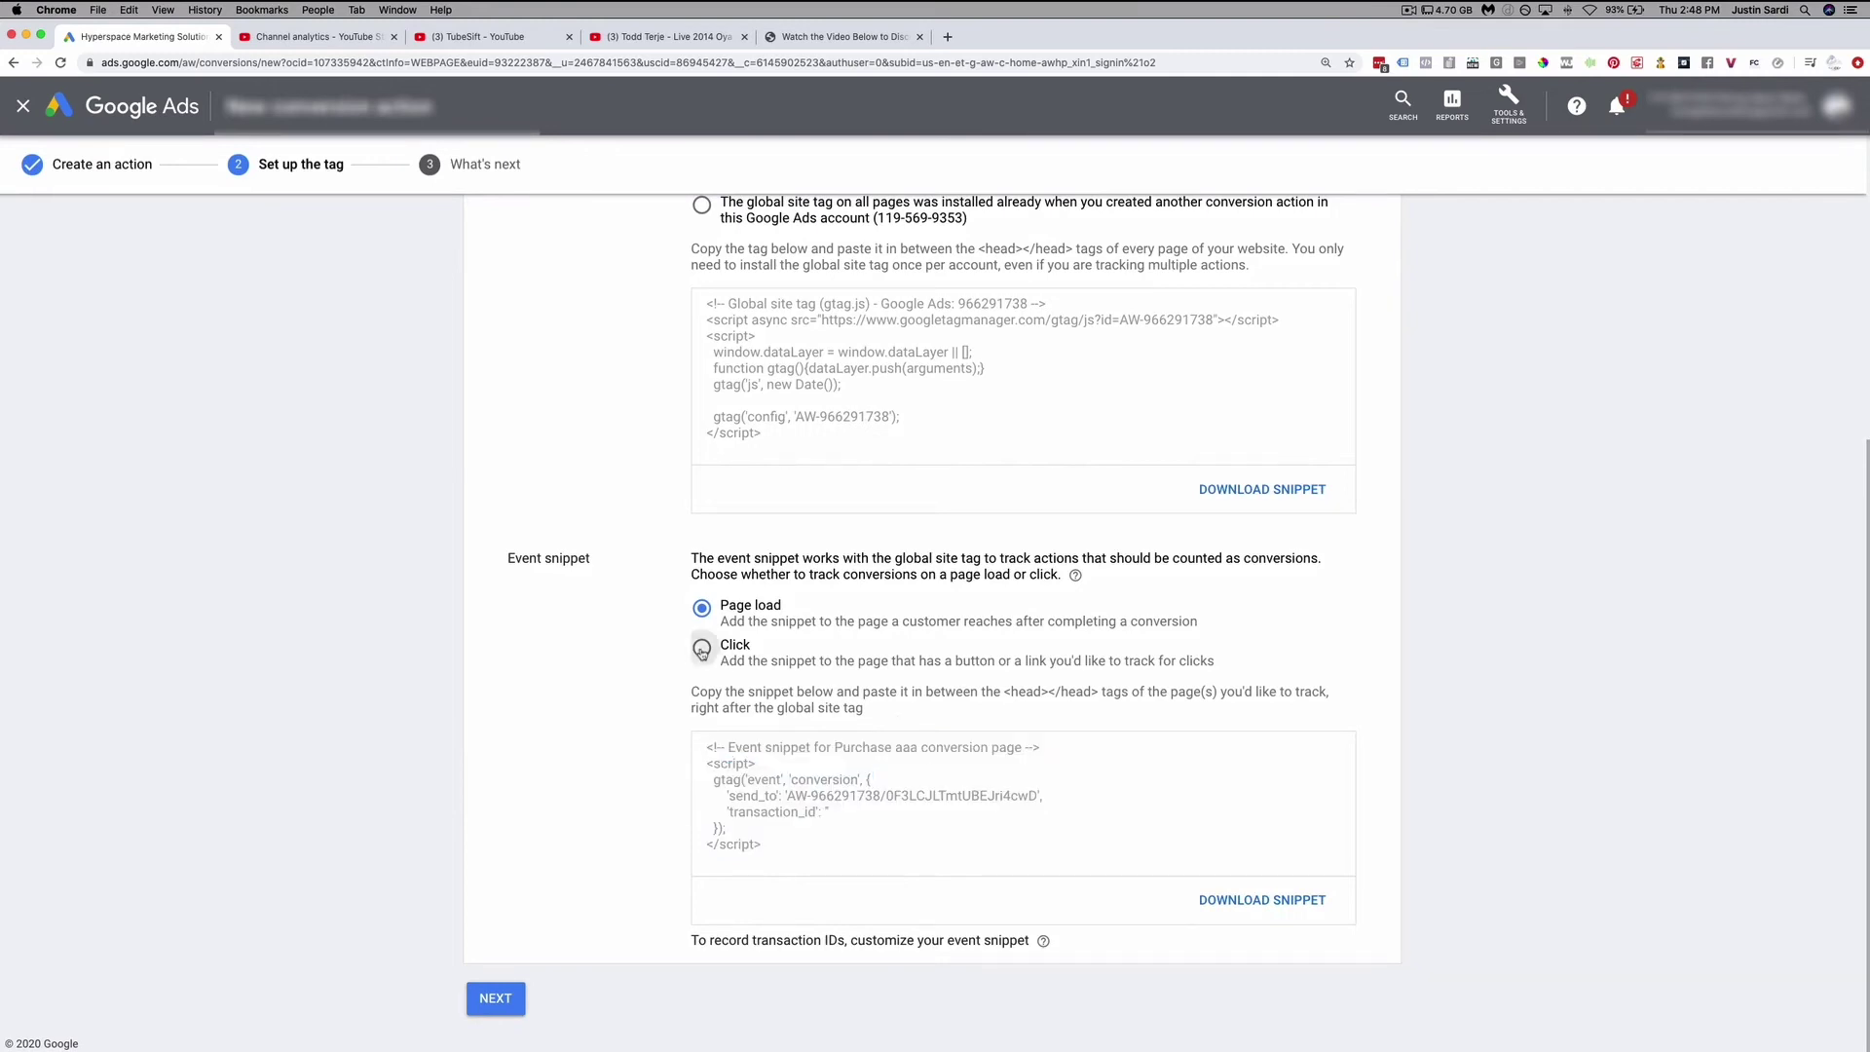
scroll(836, 889, "down", 3)
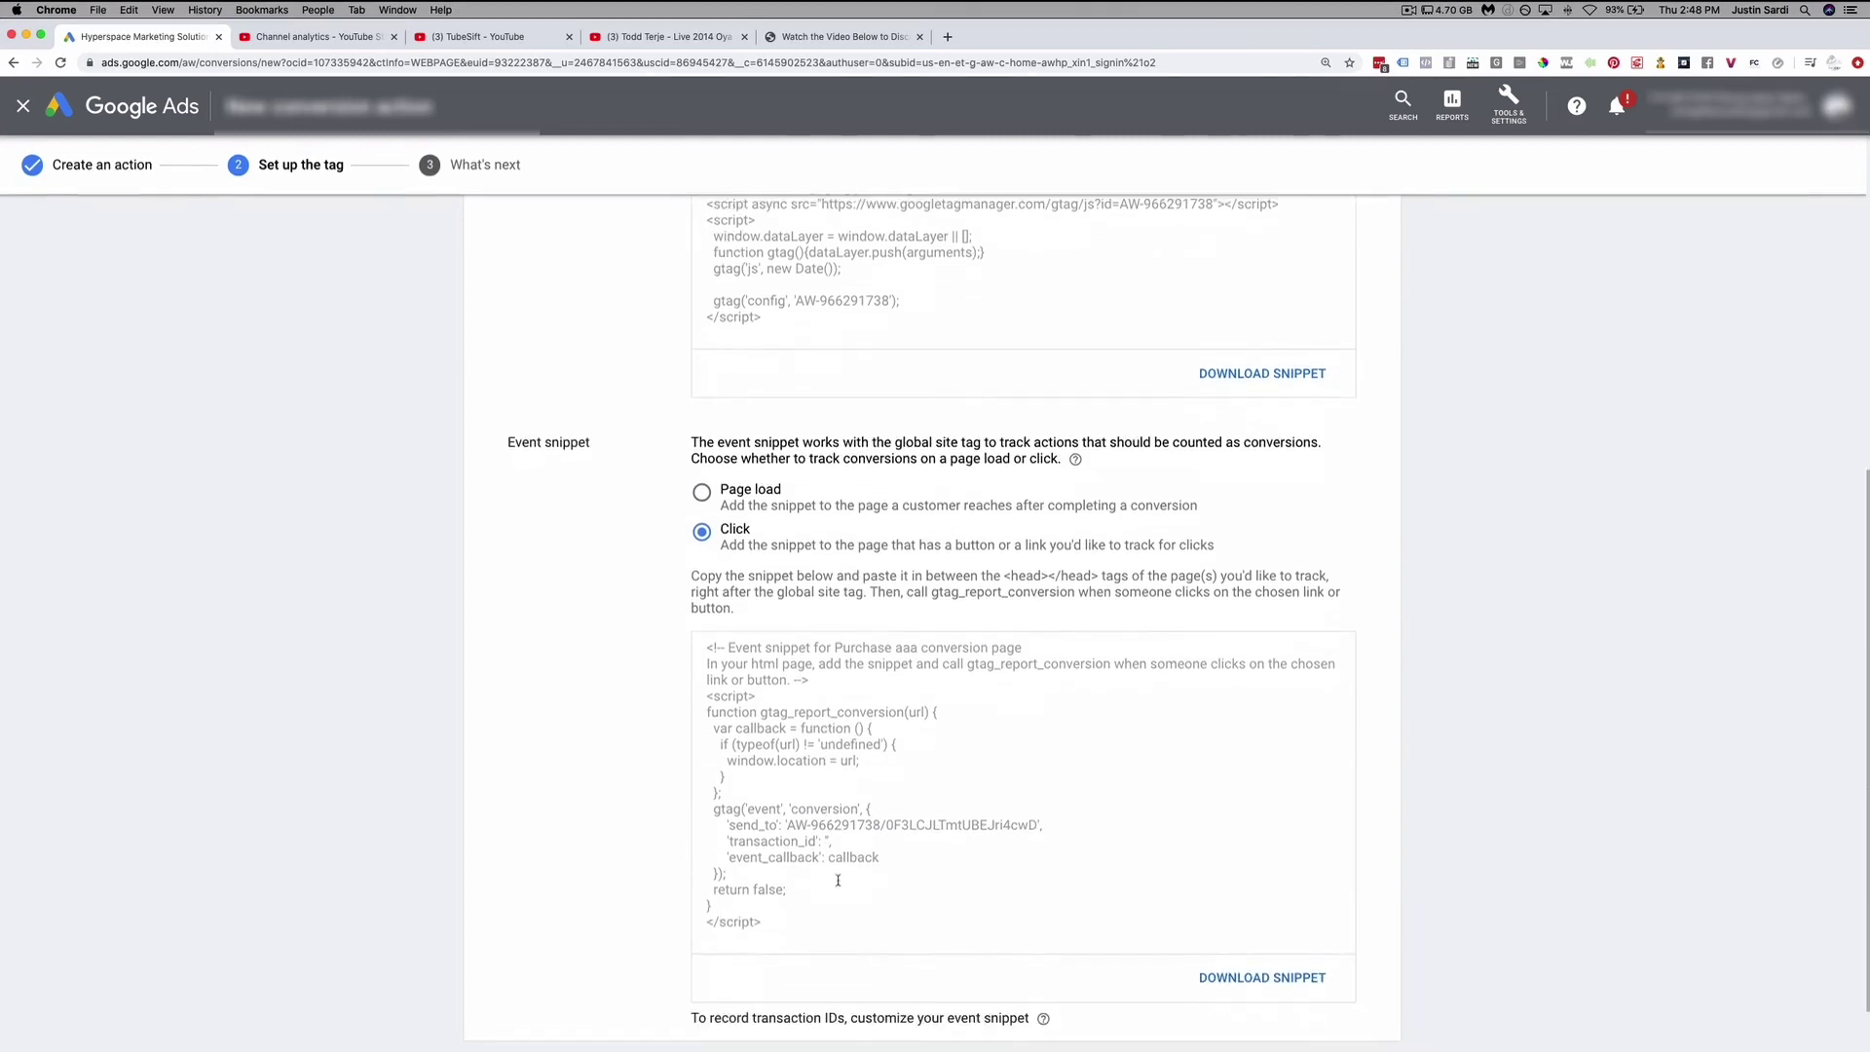
left_click_drag(879, 862, 769, 591)
left_click_drag(737, 506, 1215, 538)
left_click(930, 533)
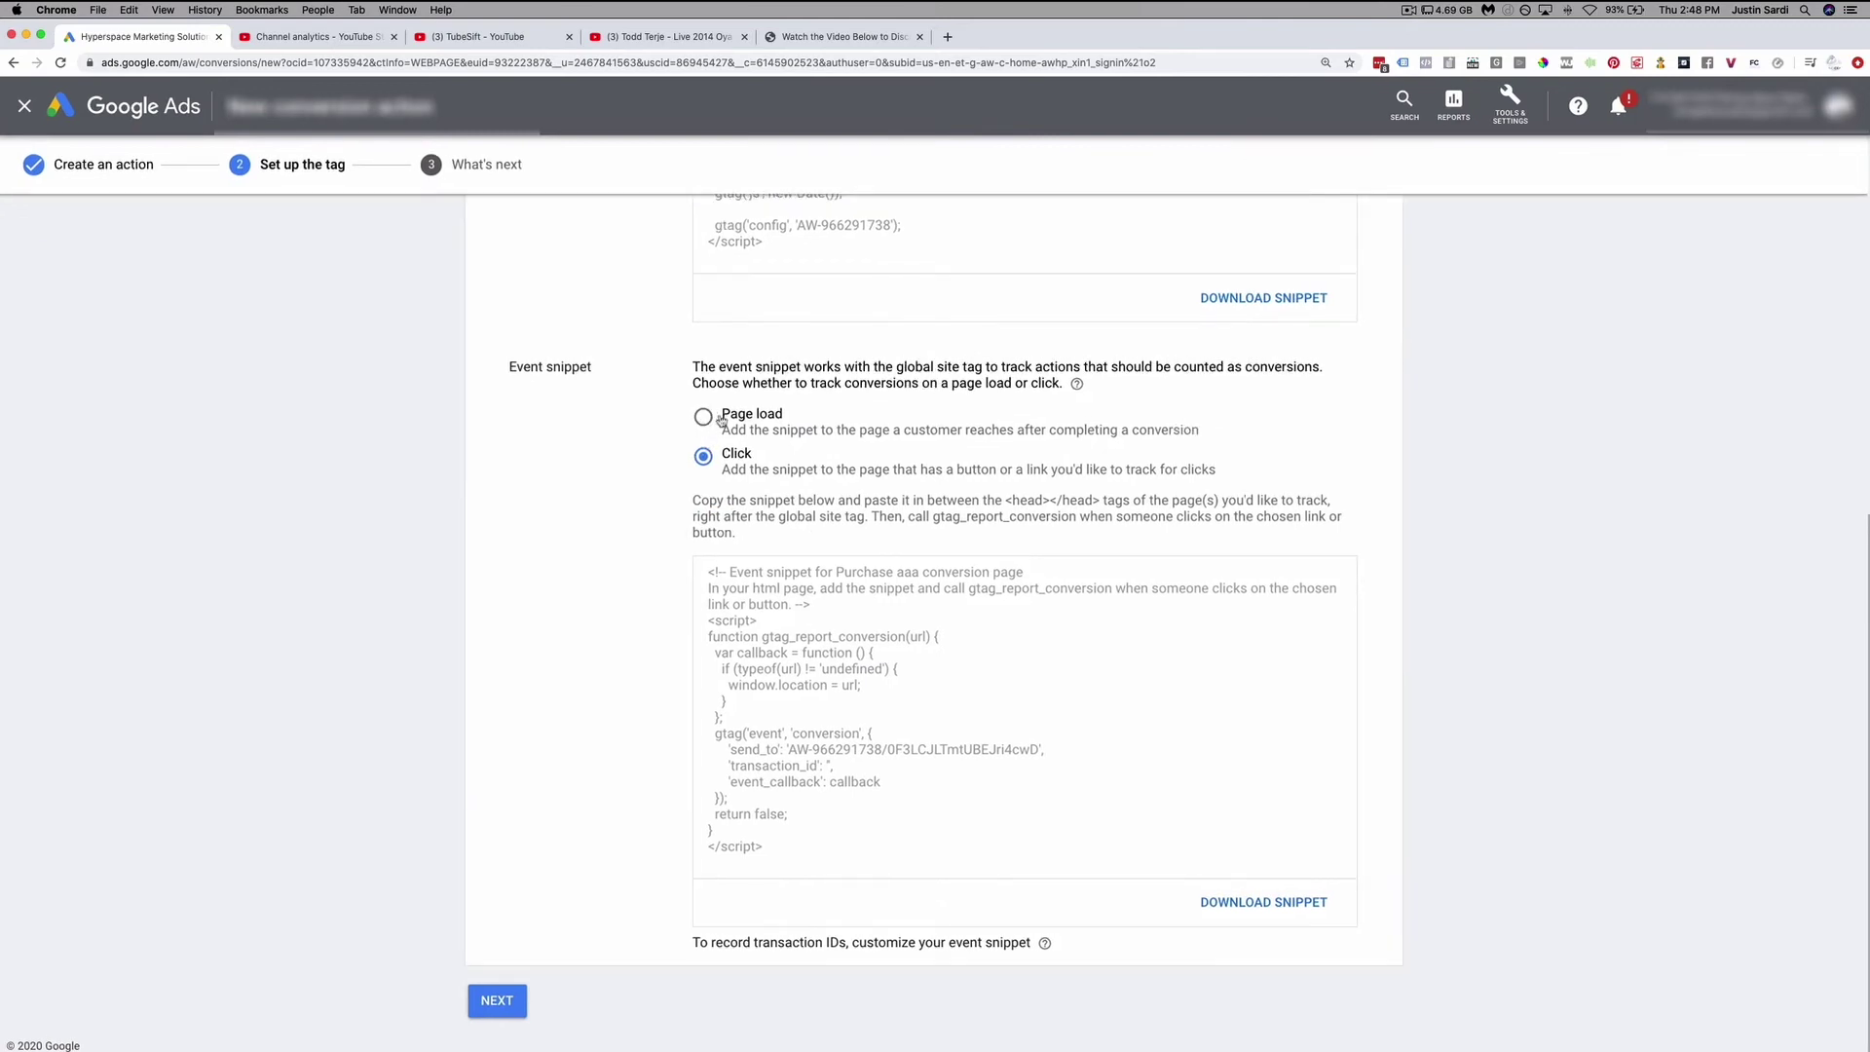
left_click_drag(763, 499, 1281, 517)
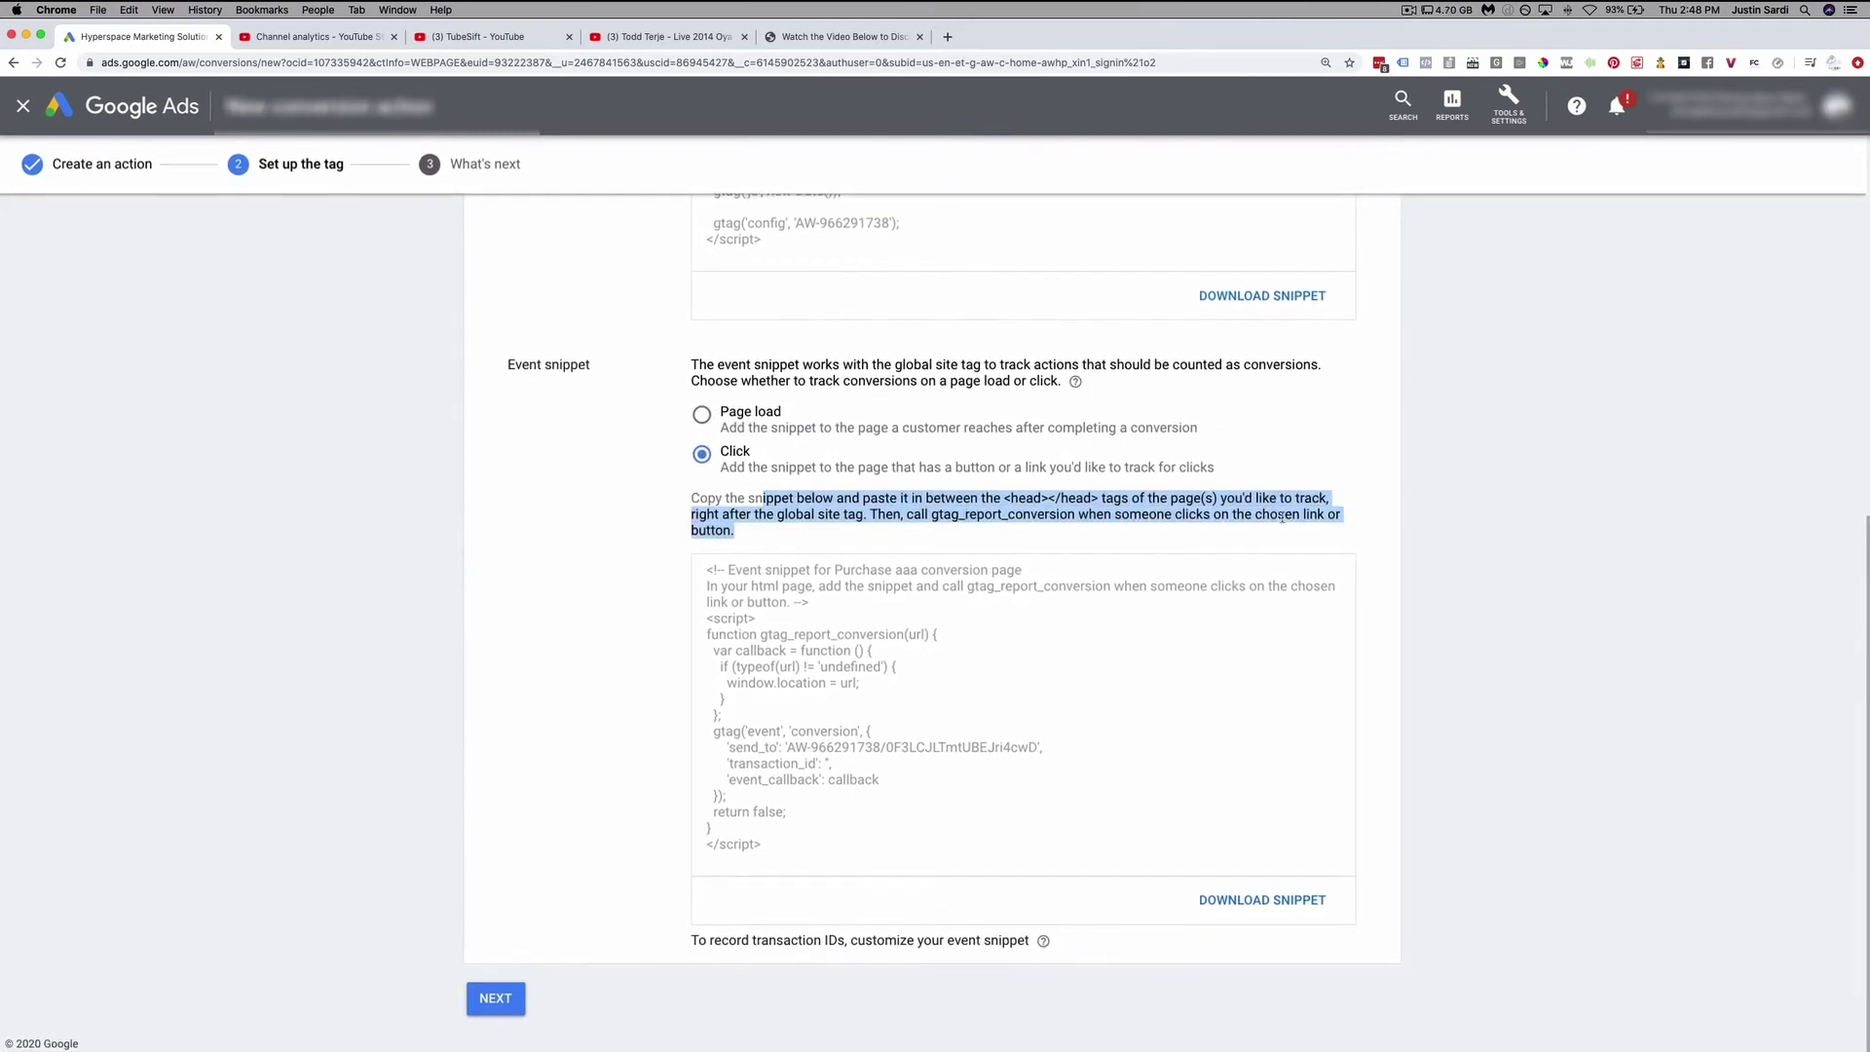
- Toggle the event snippet between Page load and Click, ending on Page load
left_click(623, 506)
left_click(701, 414)
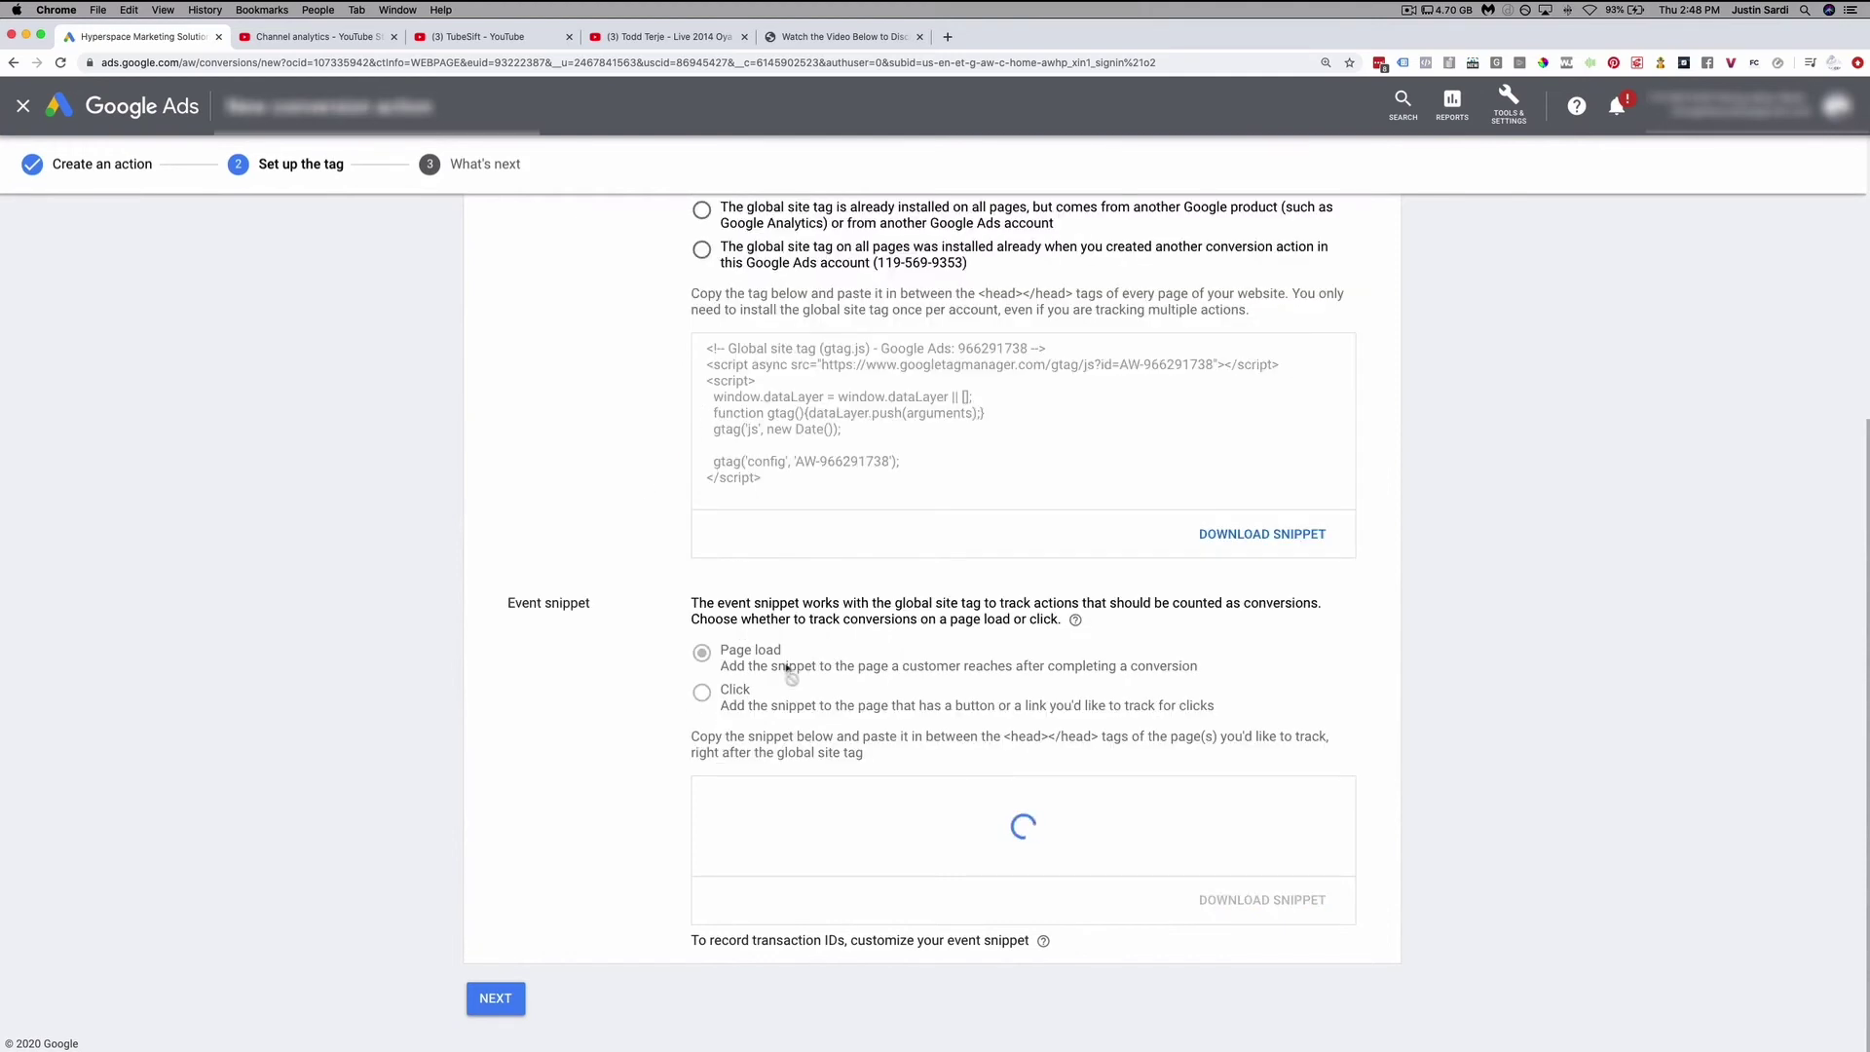
scroll(682, 633, "down", 1)
left_click_drag(694, 557, 927, 721)
left_click(646, 653)
left_click(701, 649)
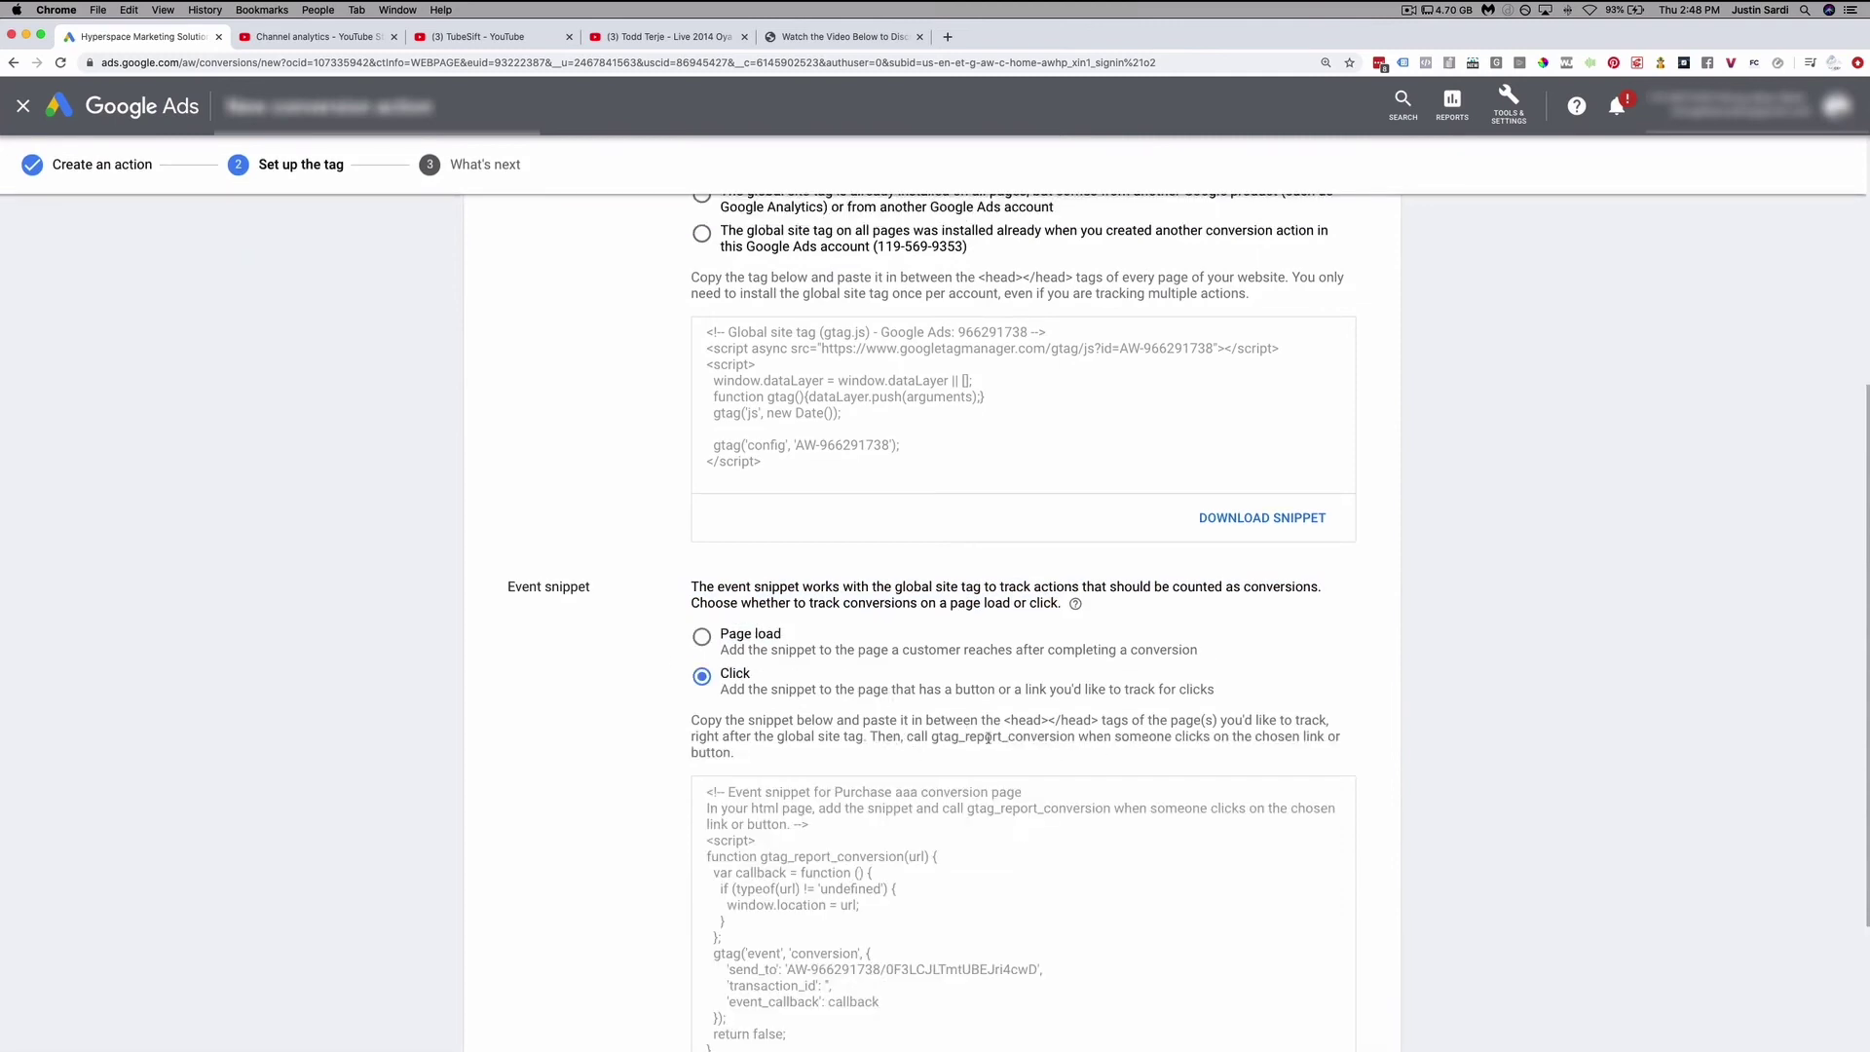
left_click_drag(908, 736, 1268, 751)
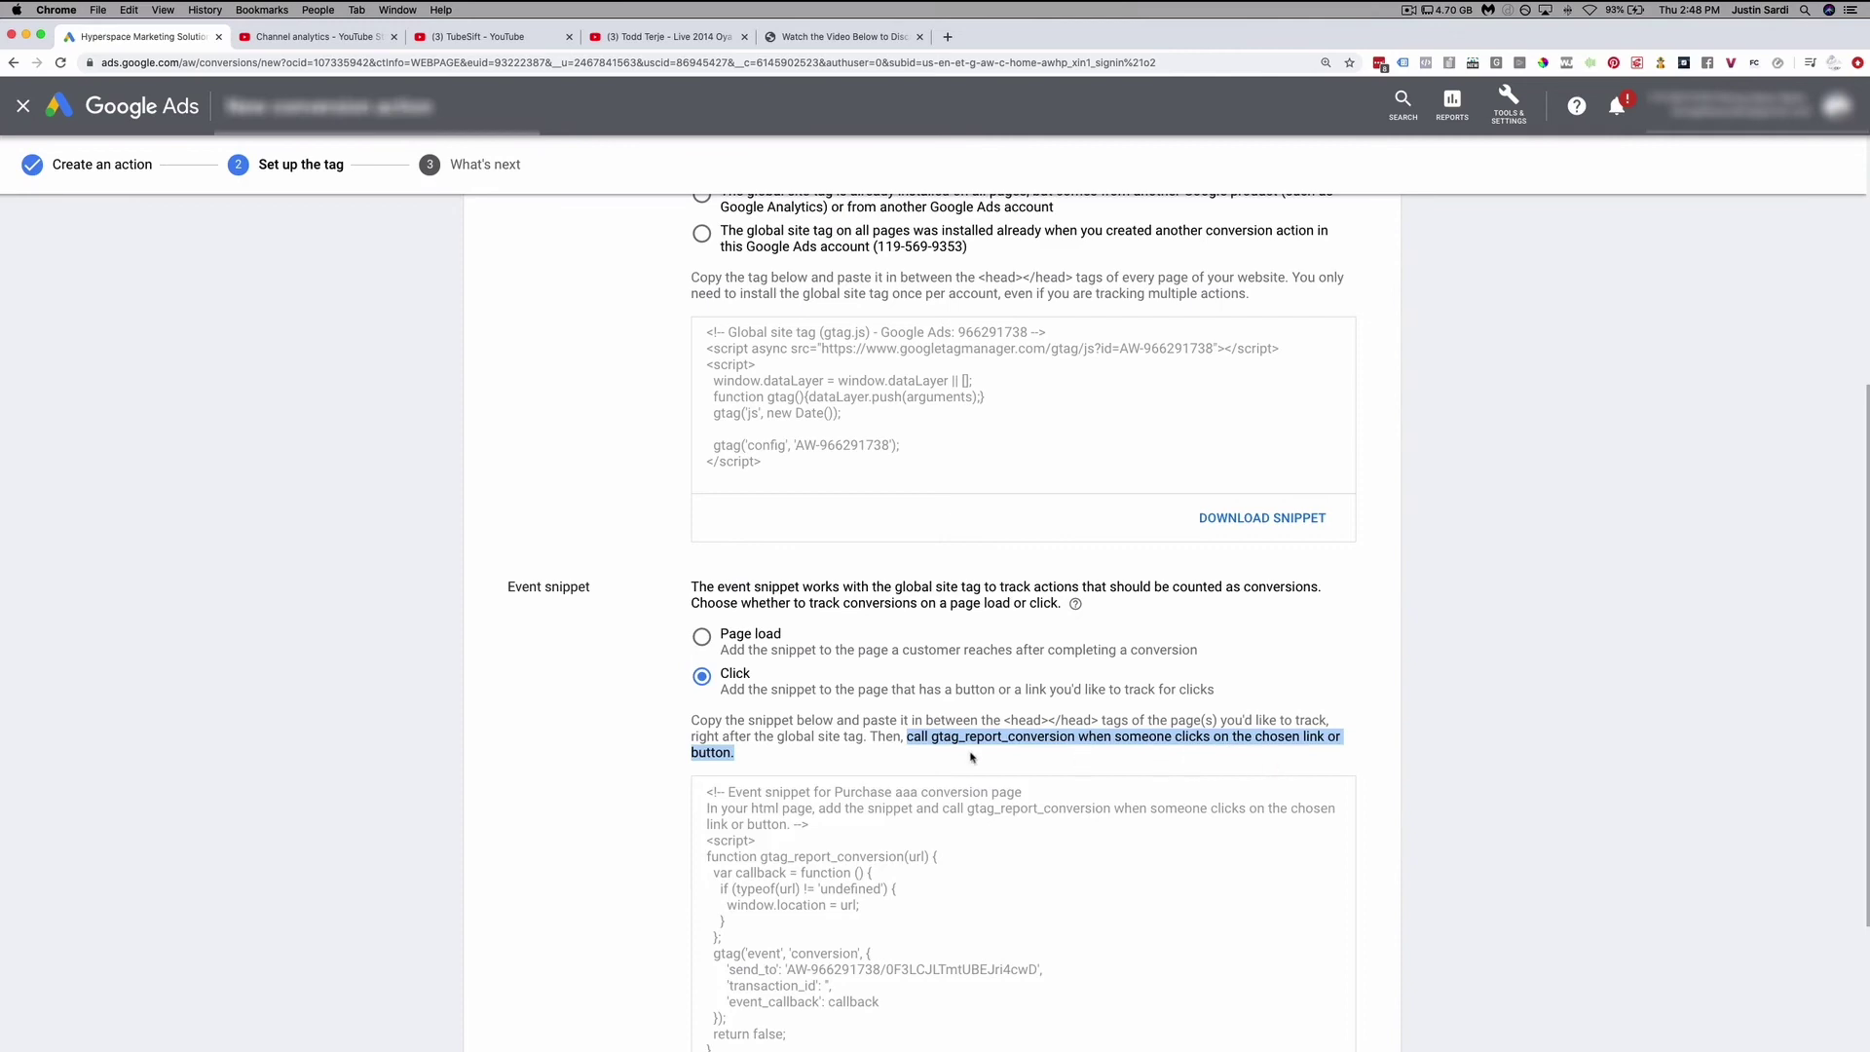
left_click(908, 728)
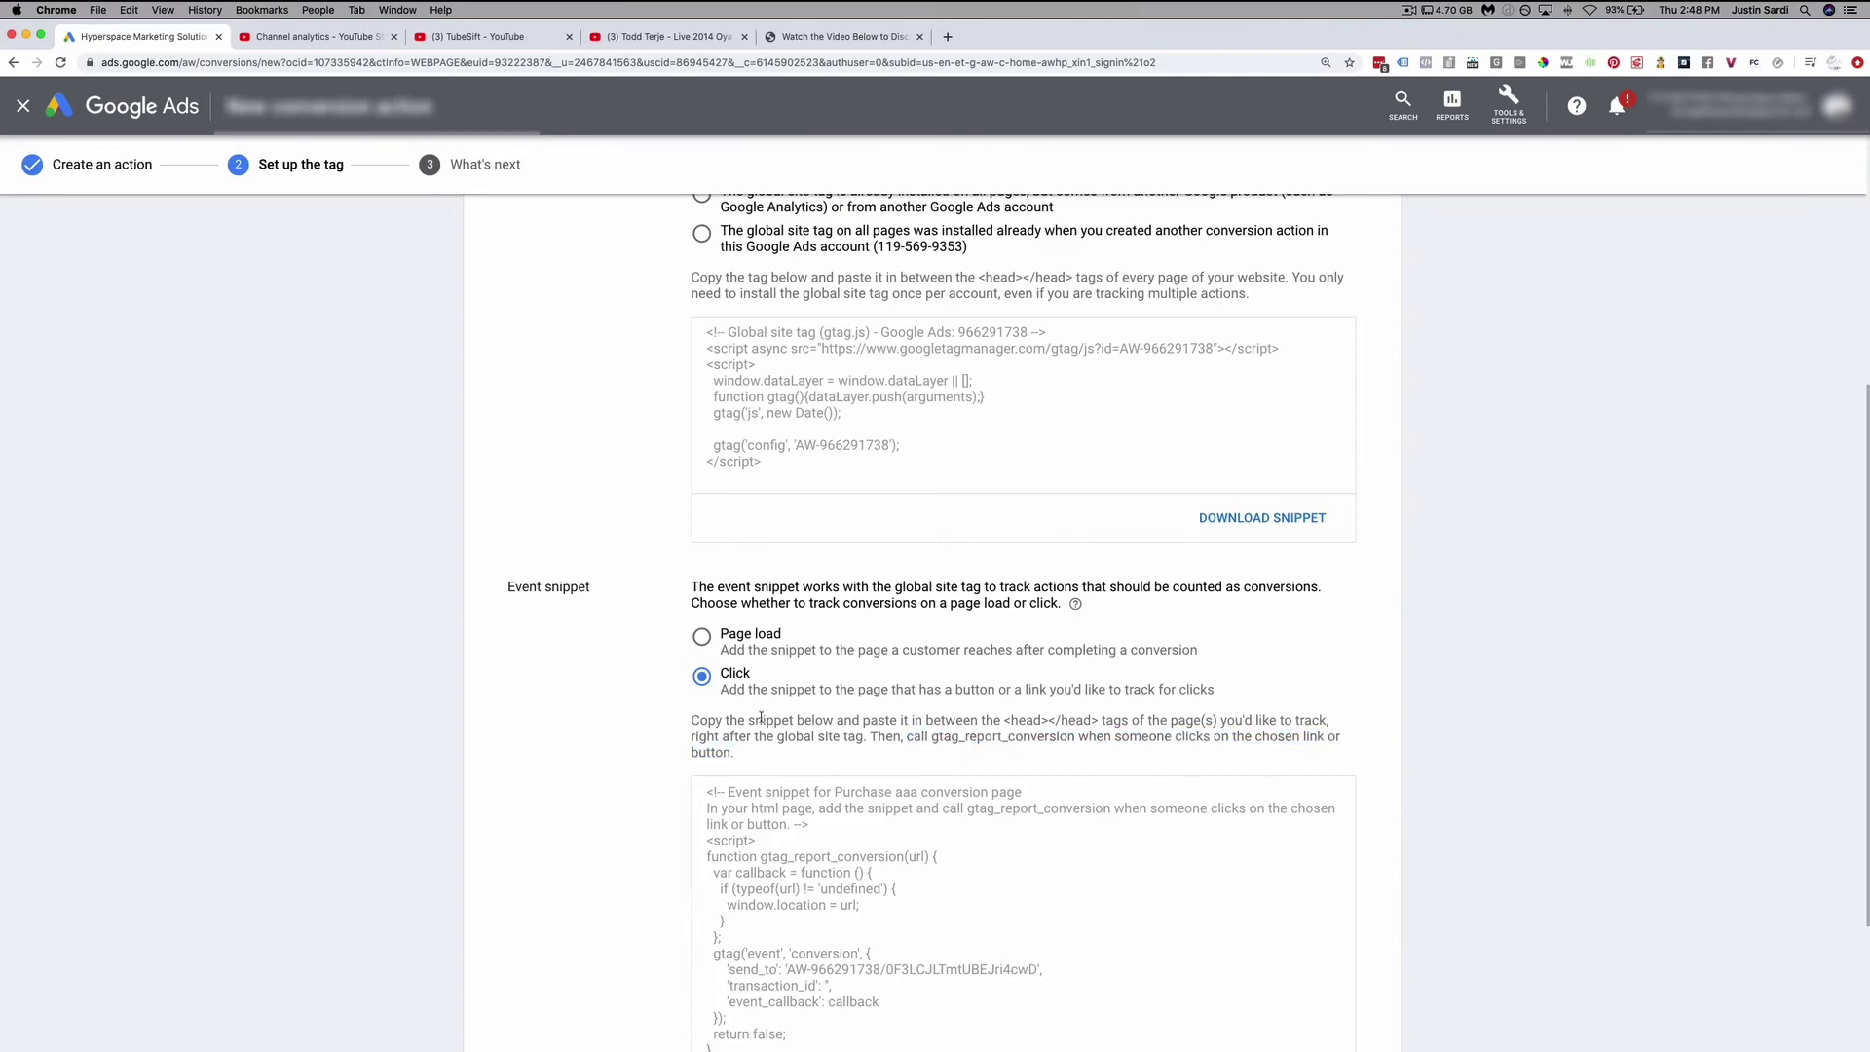
left_click(701, 636)
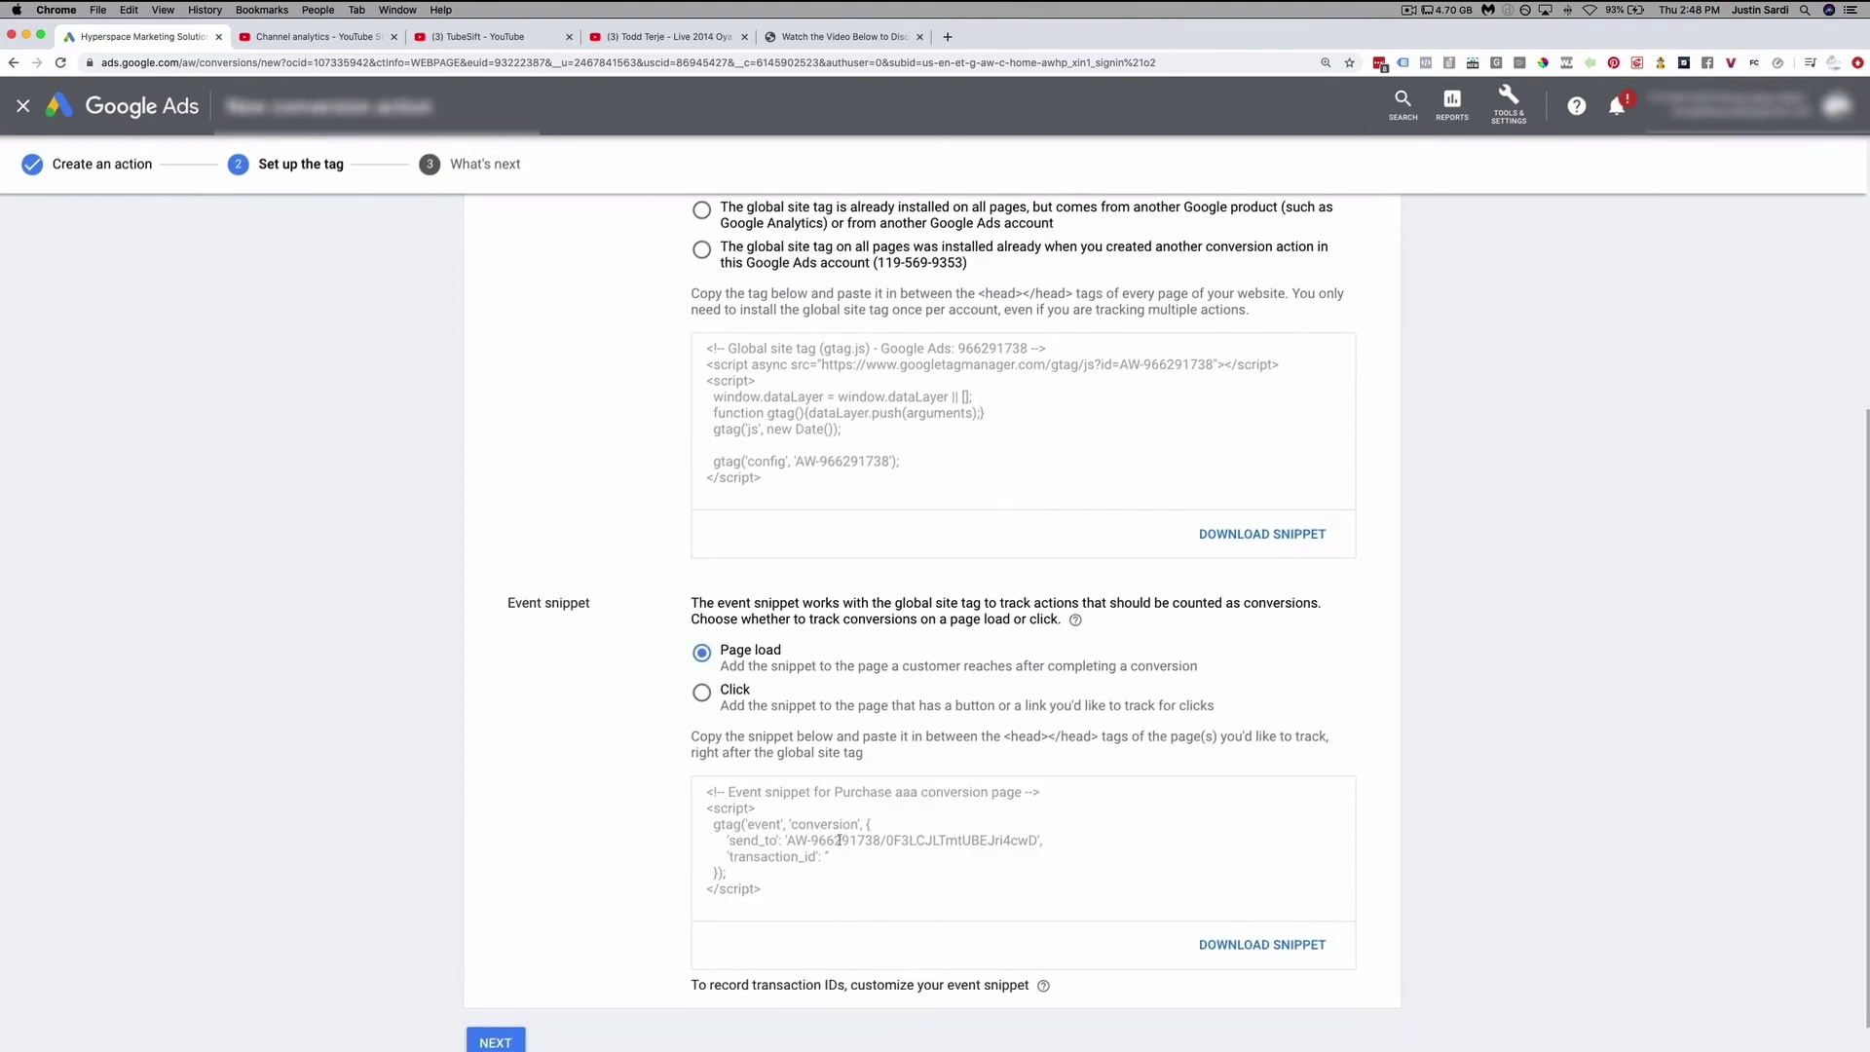
left_click_drag(842, 870, 654, 776)
left_click(799, 794)
- Complete the tag setup step with the Page load event snippet
scroll(851, 332, "up", 4)
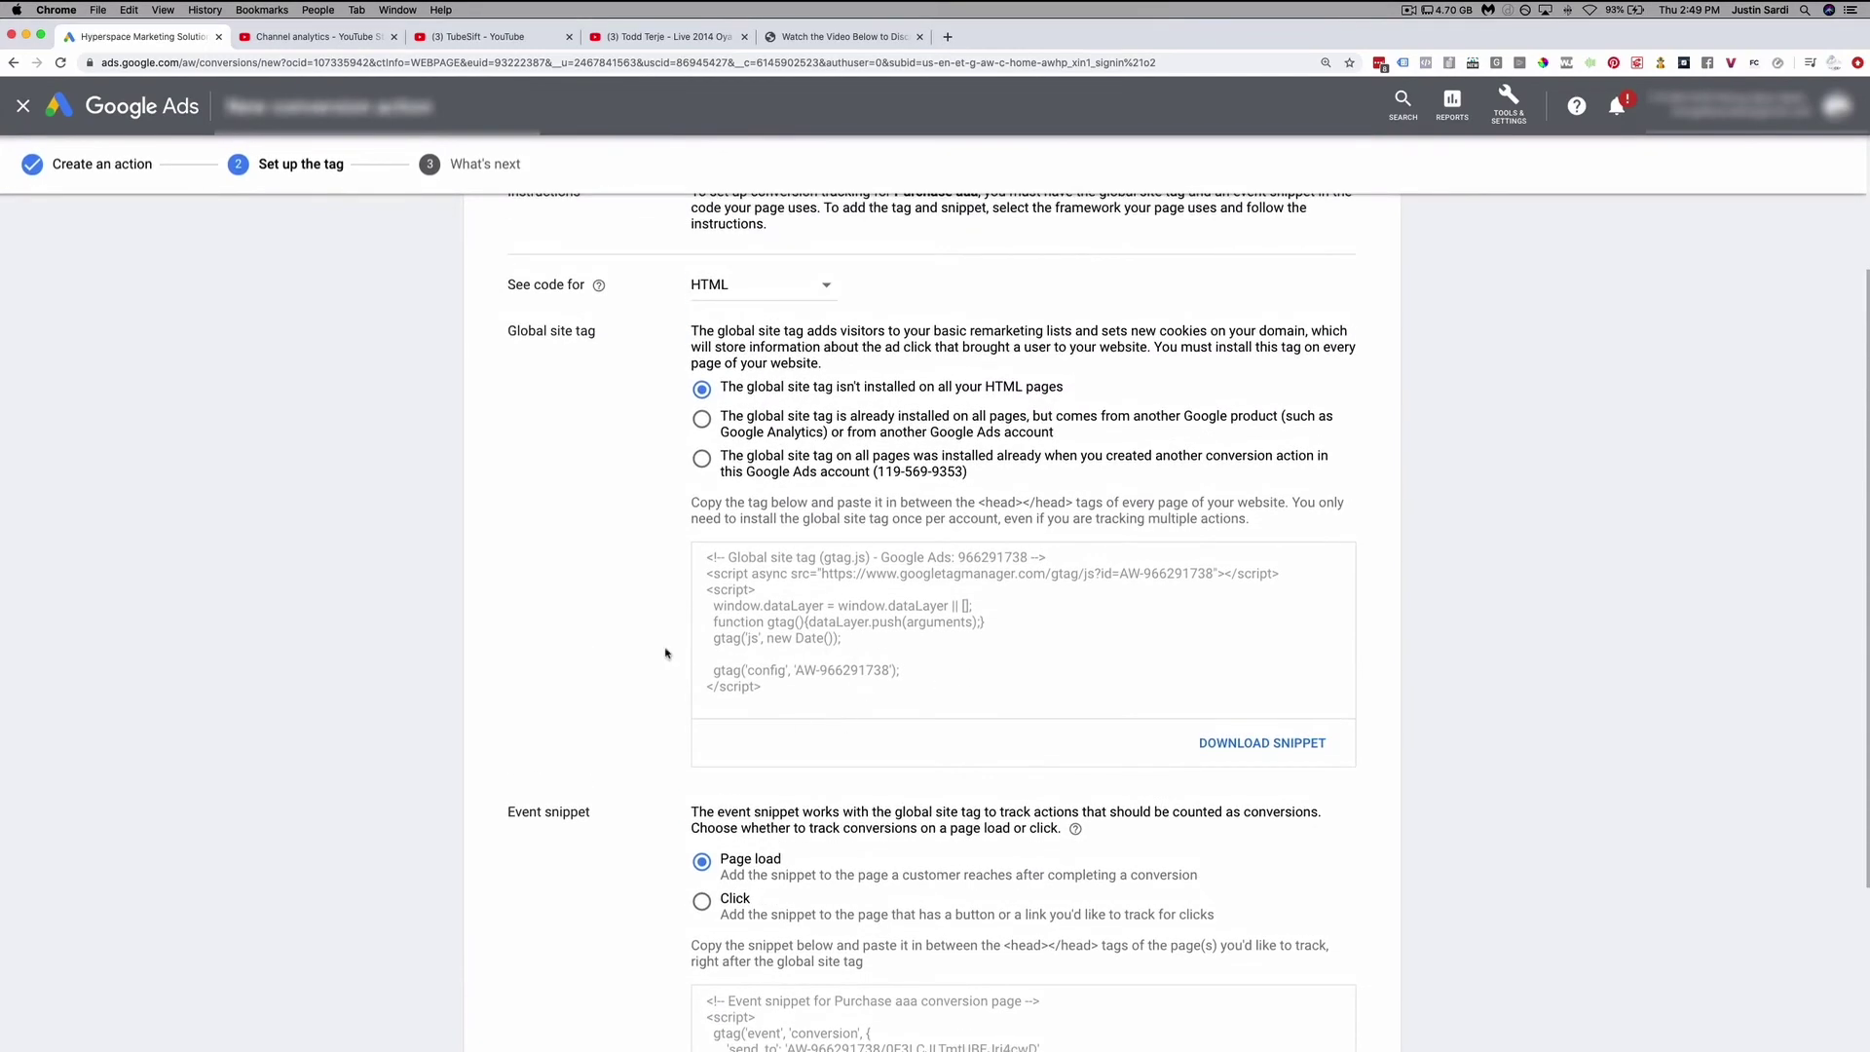
scroll(474, 460, "down", 3)
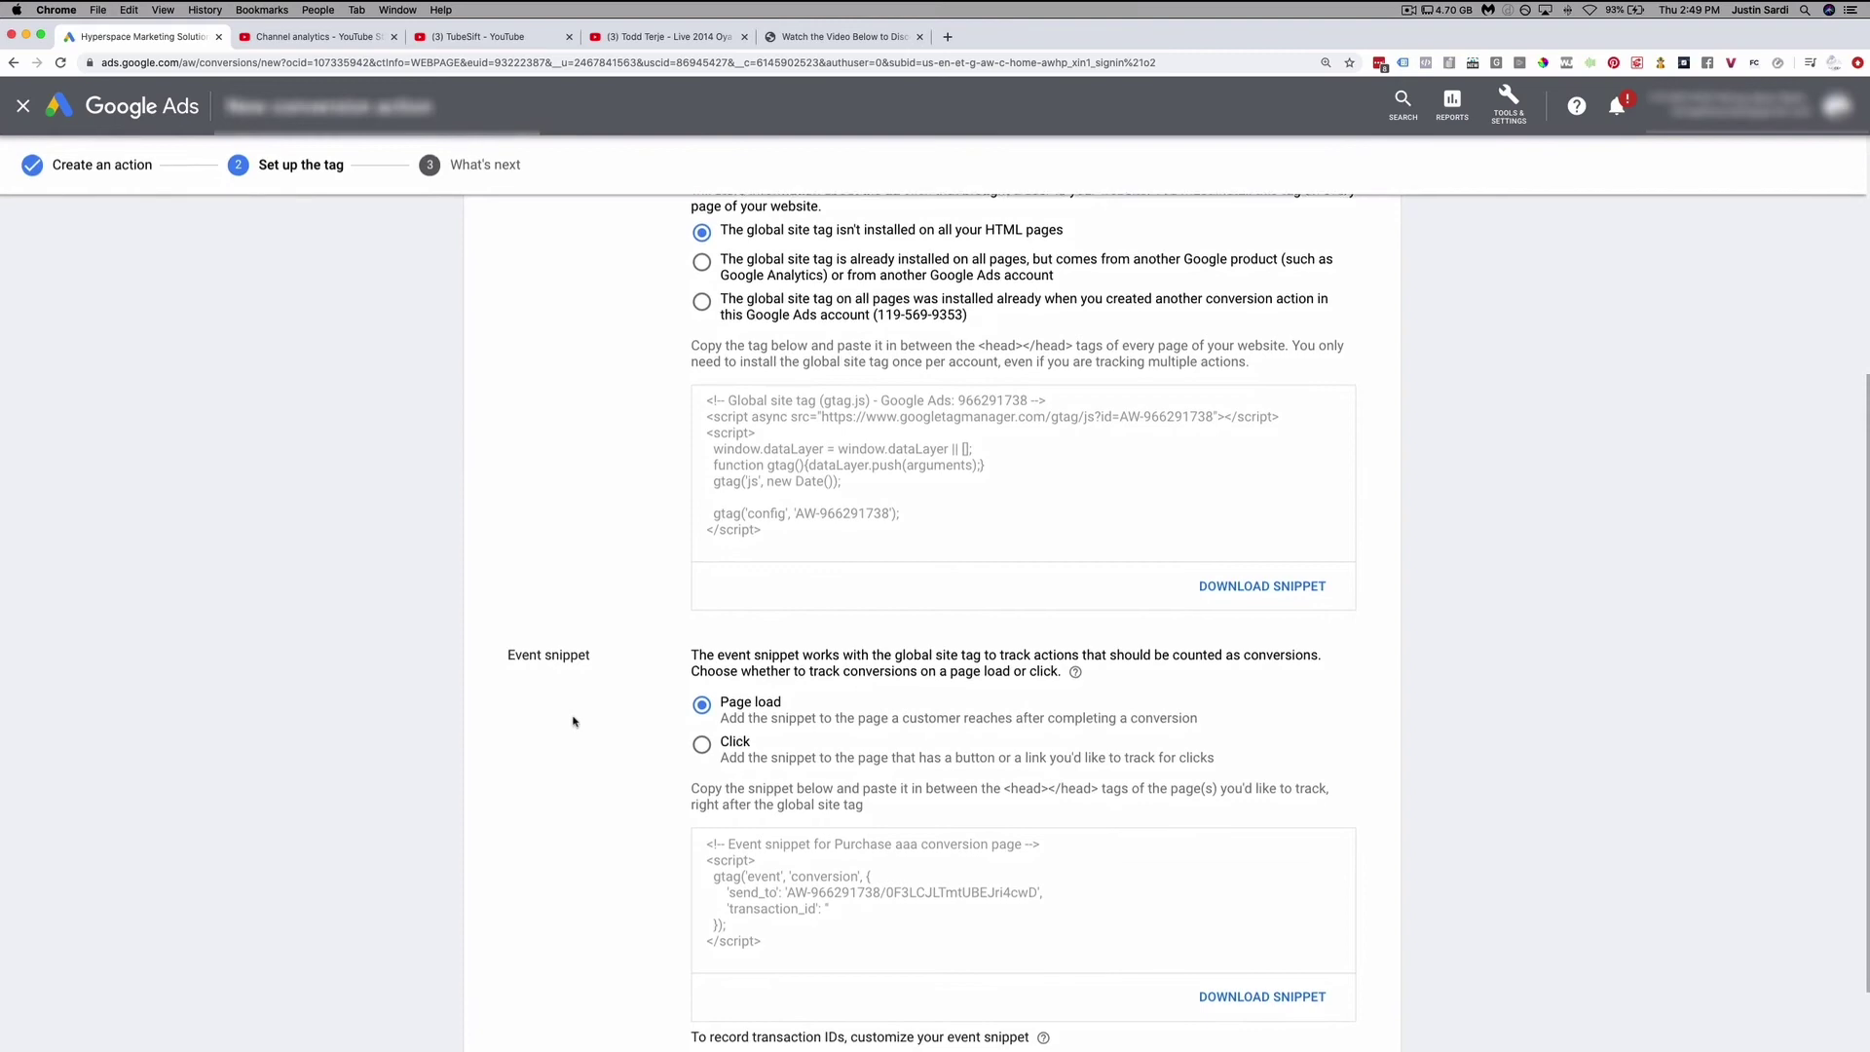
scroll(572, 720, "down", 2)
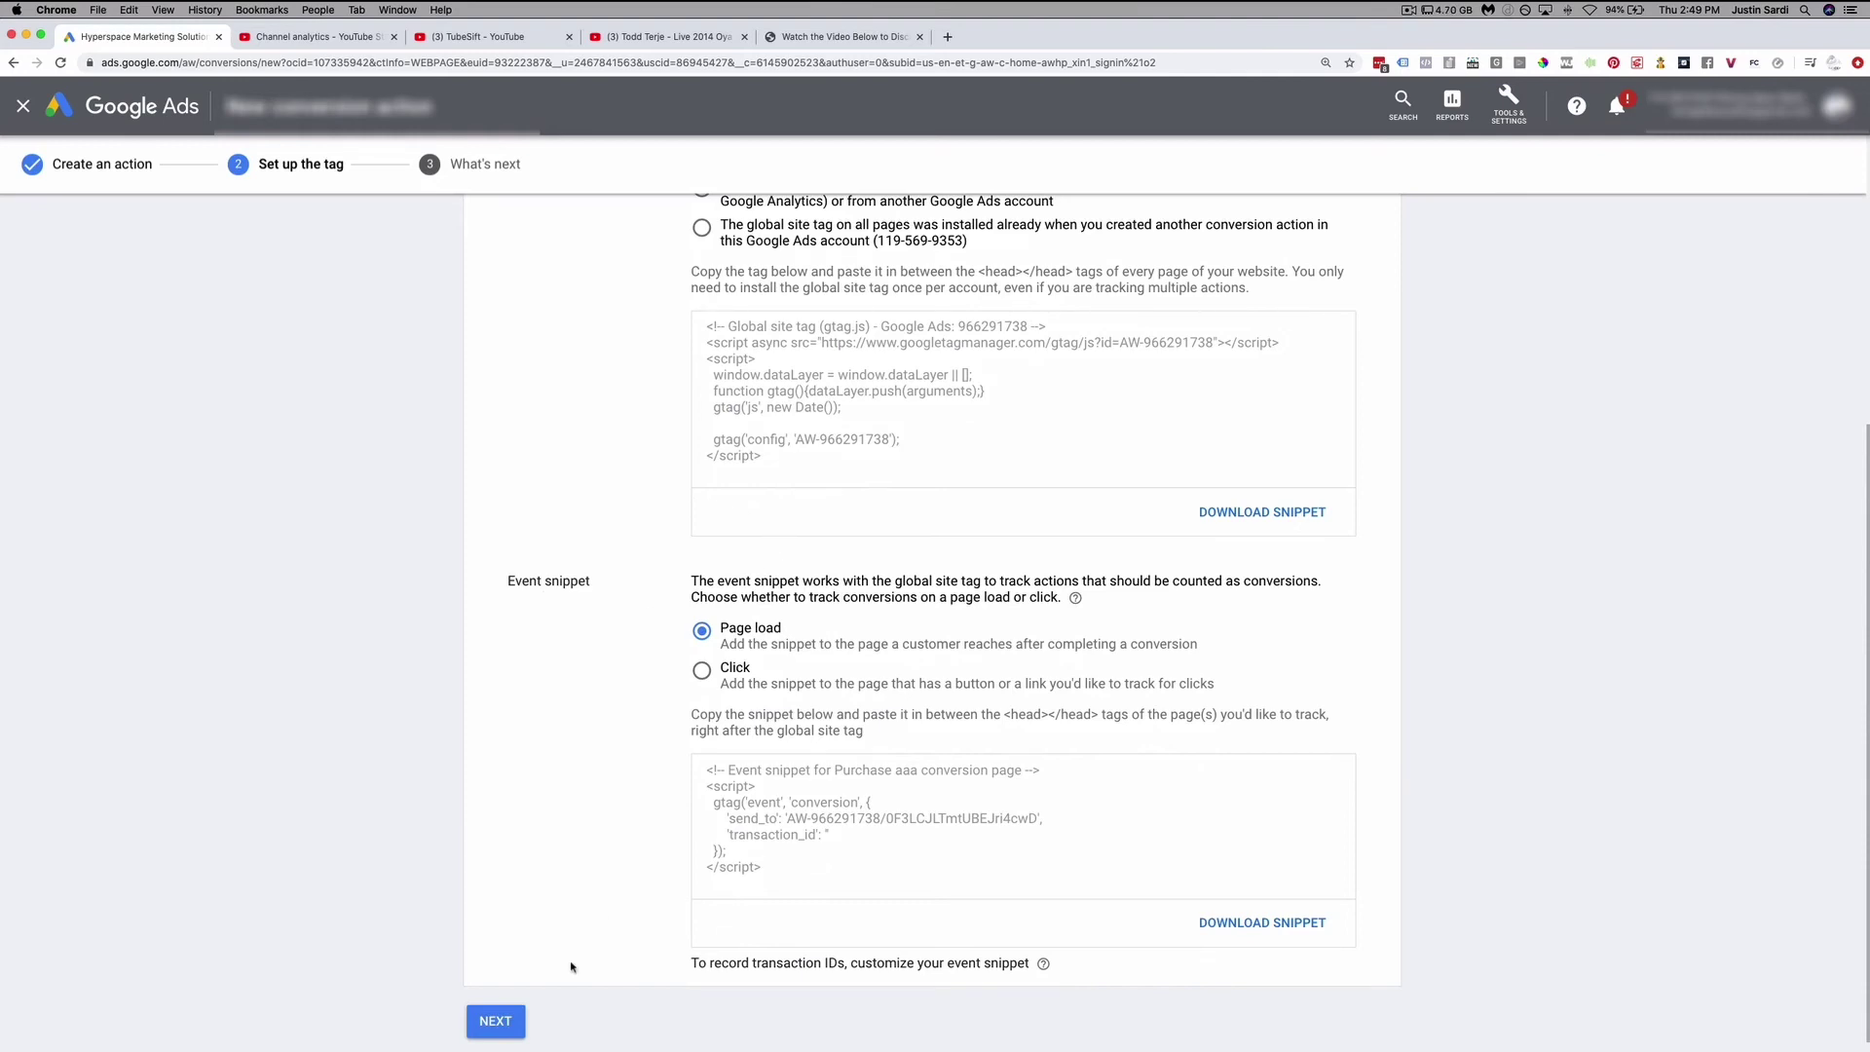
left_click(495, 1021)
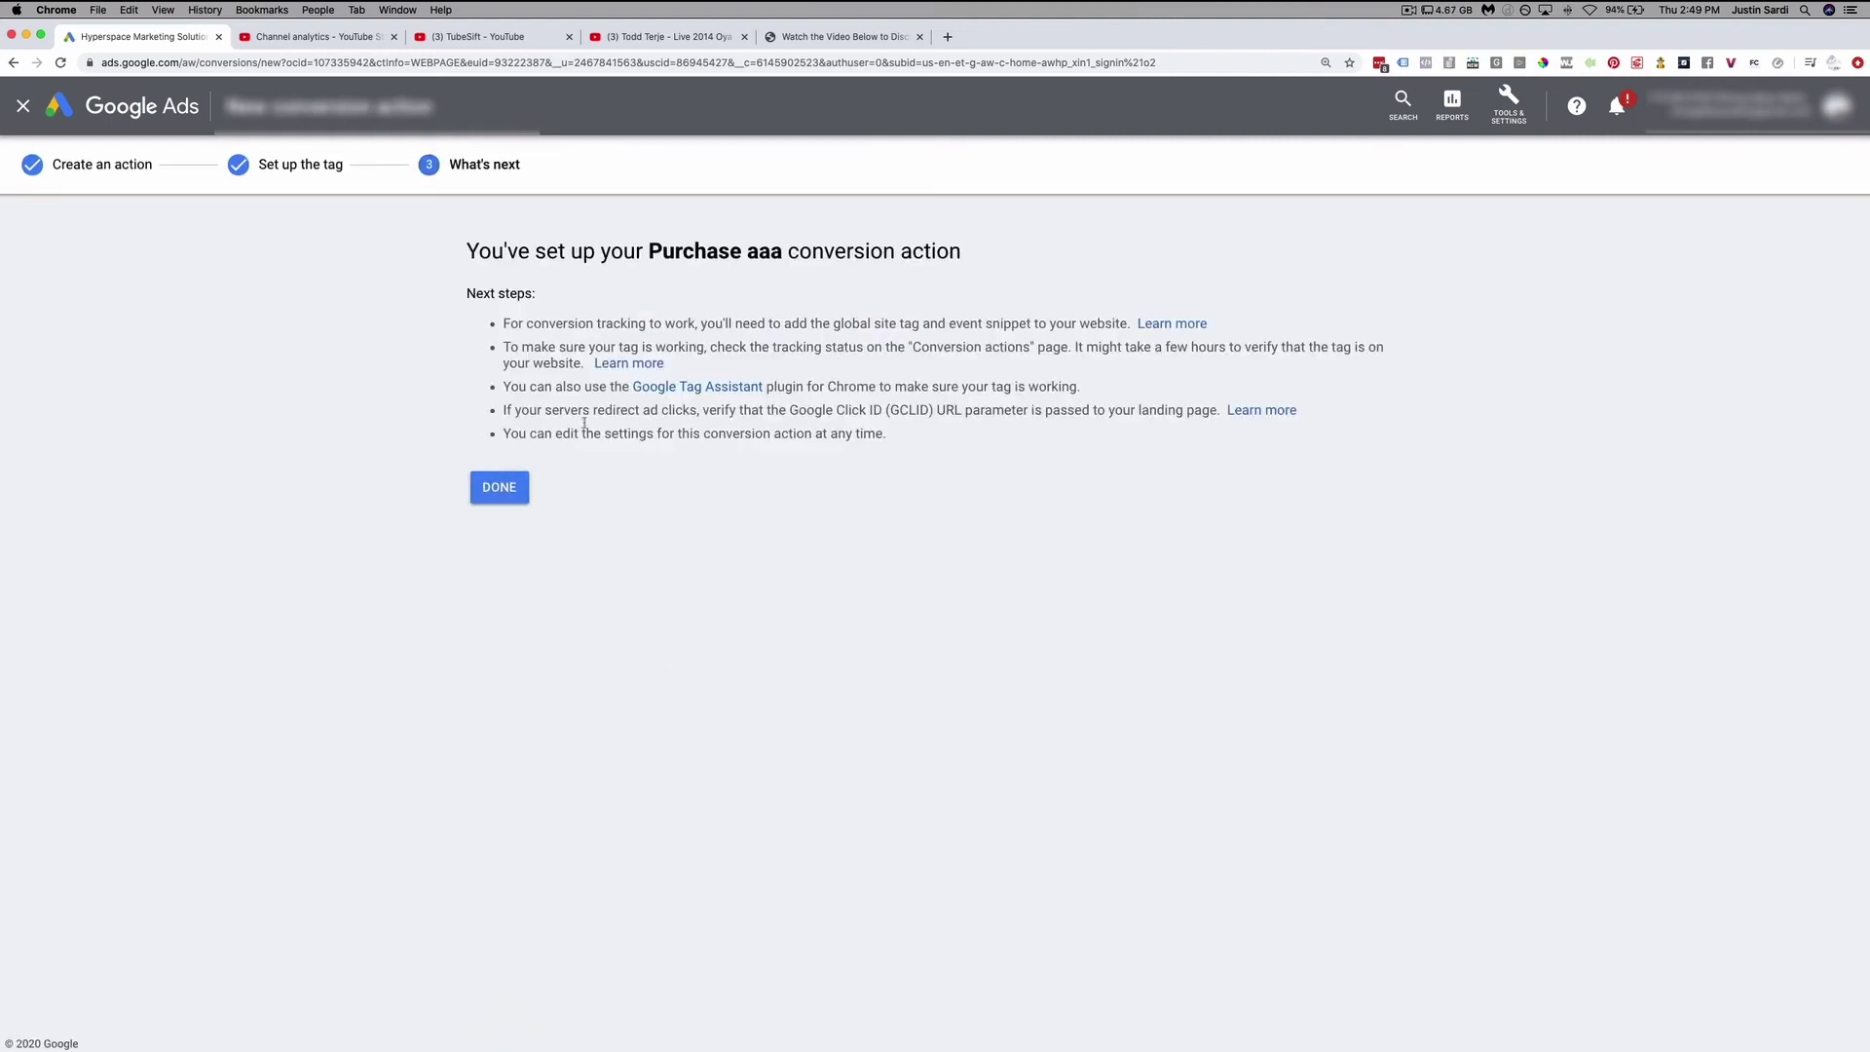
- Close the Purchase aaa confirmation and go to the Campaigns table for all campaigns
left_click(492, 492)
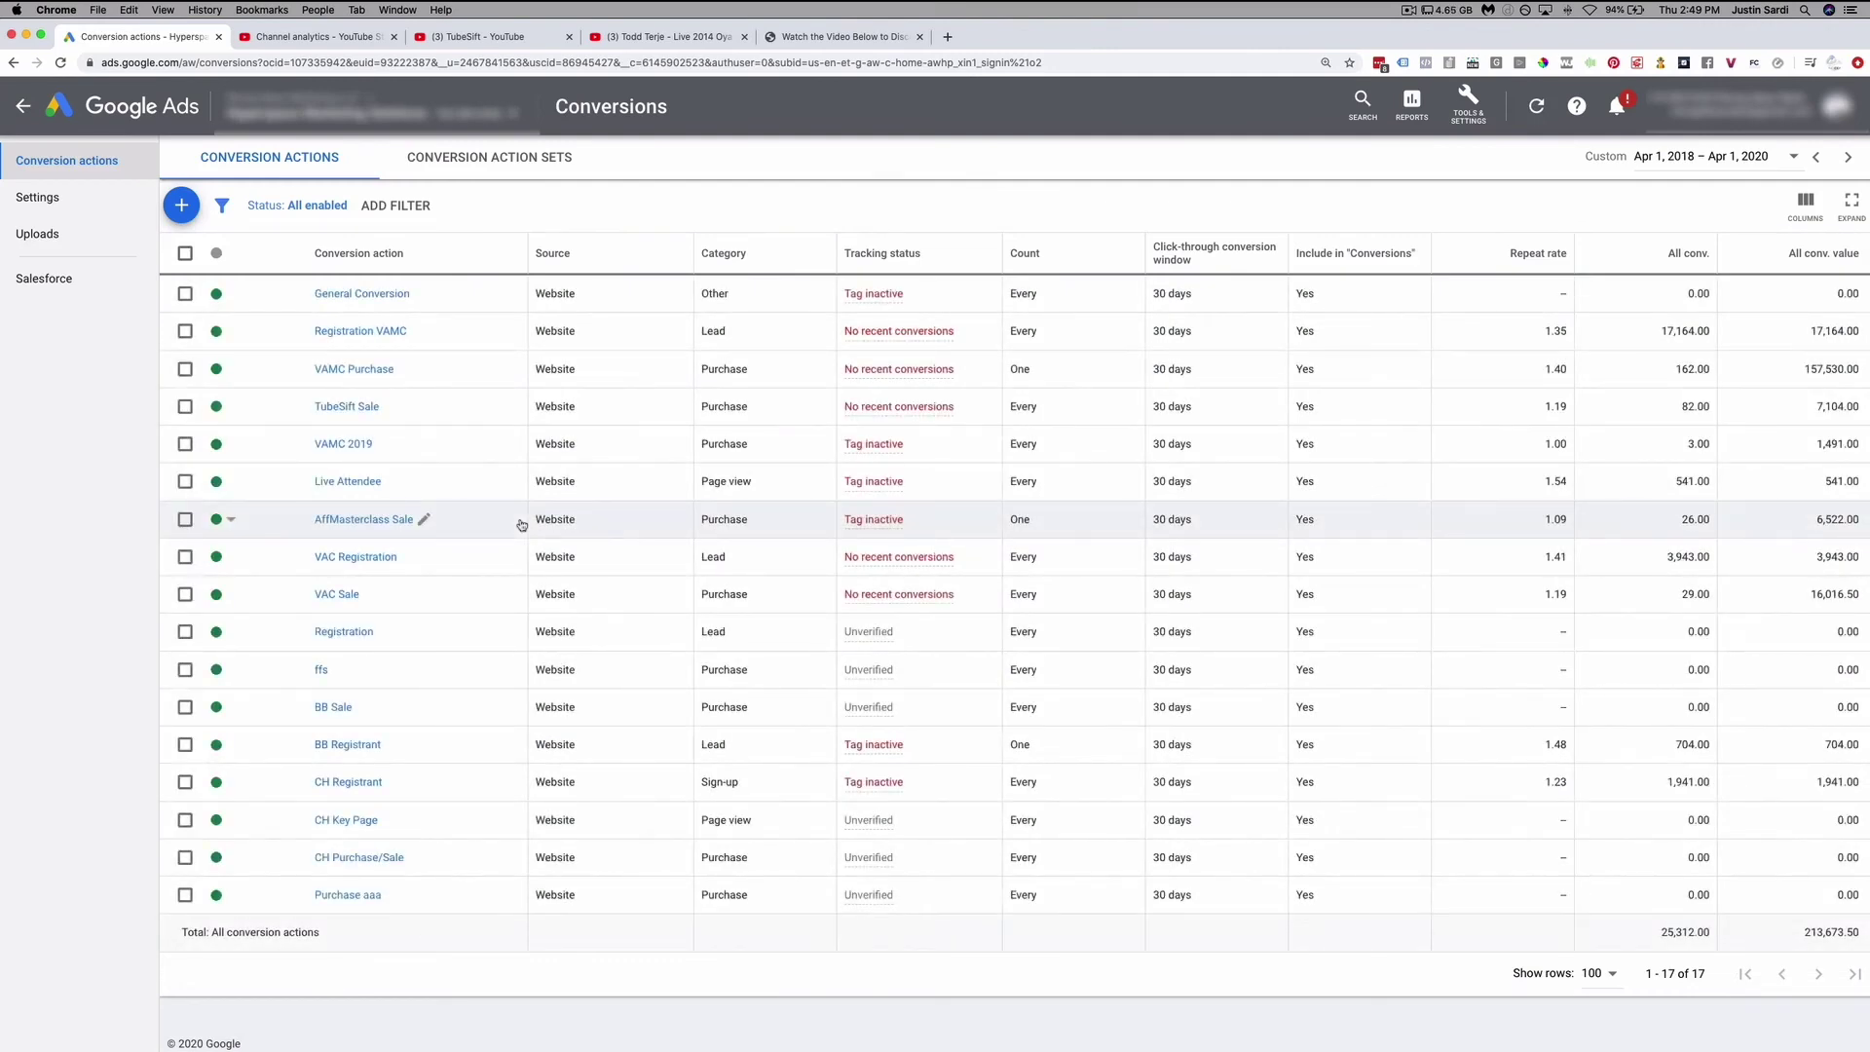
left_click(22, 105)
left_click(281, 239)
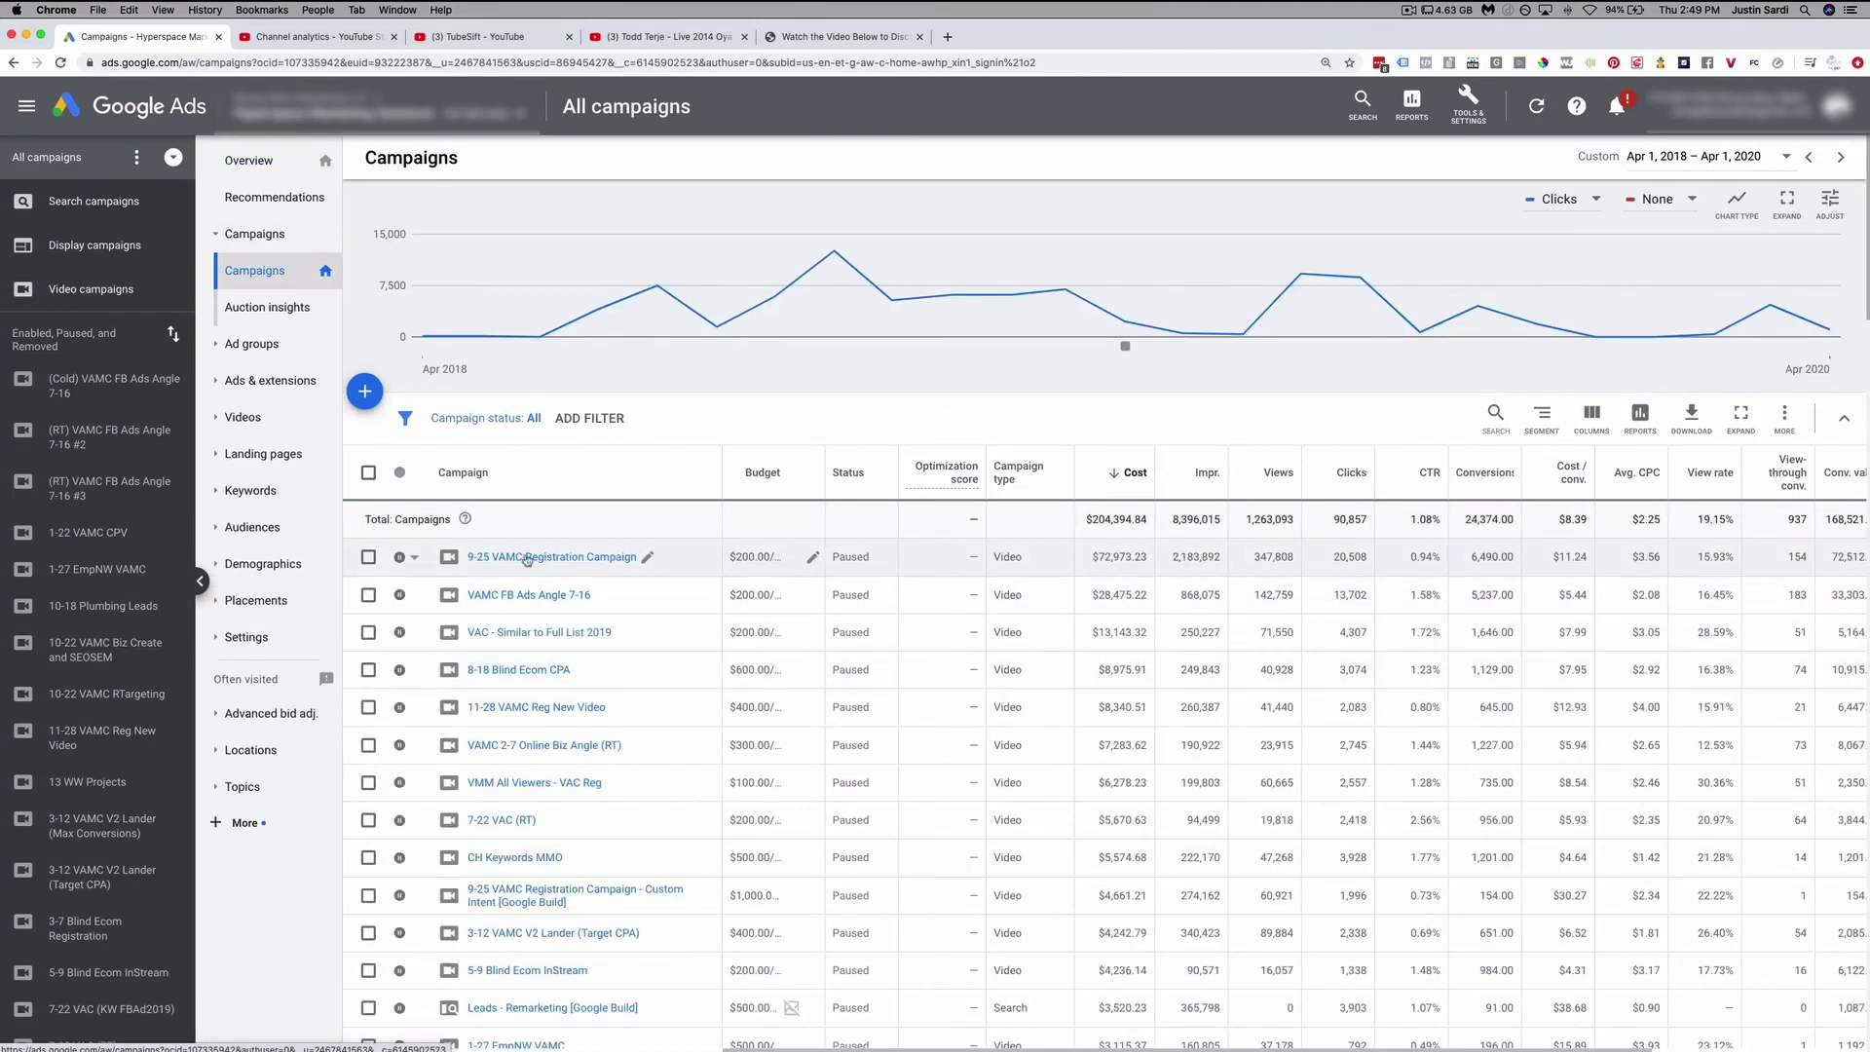
- In 9-25 VAMC Registration Campaign, show the Conversions columns with ad groups sorted highest first
left_click(527, 558)
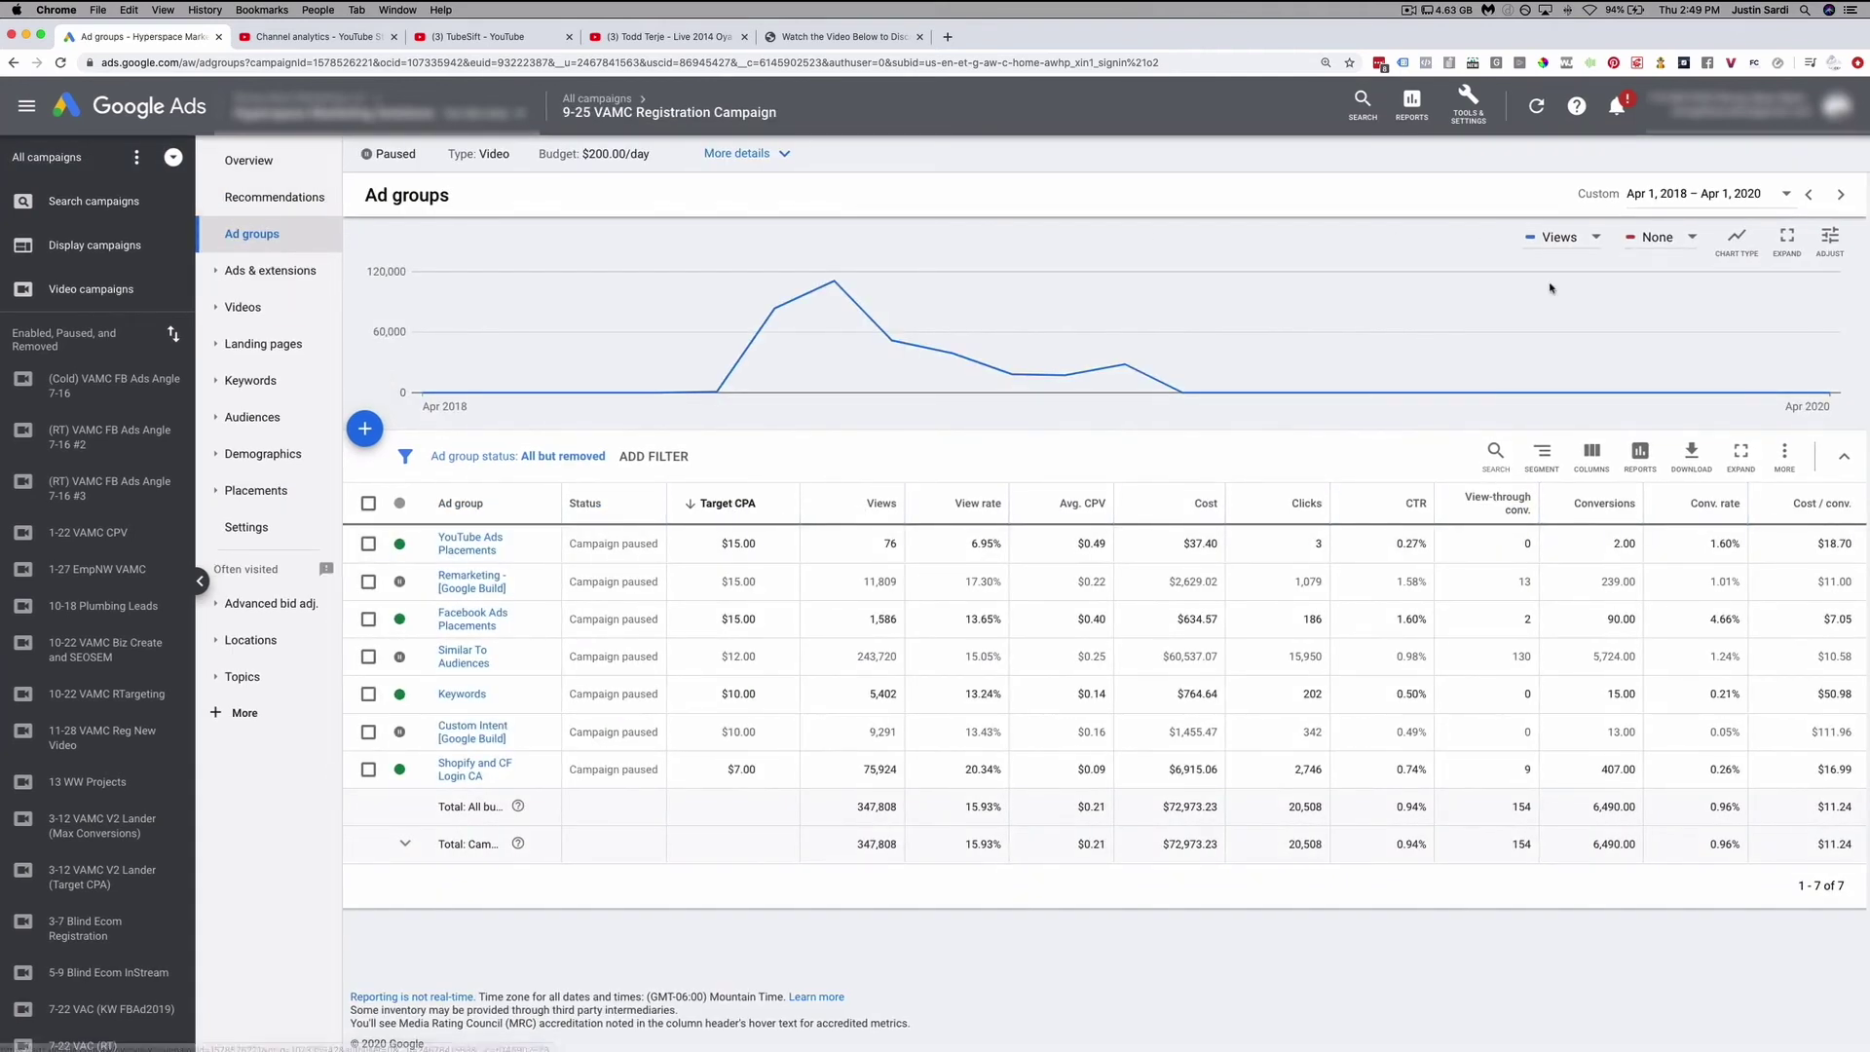
left_click(1591, 453)
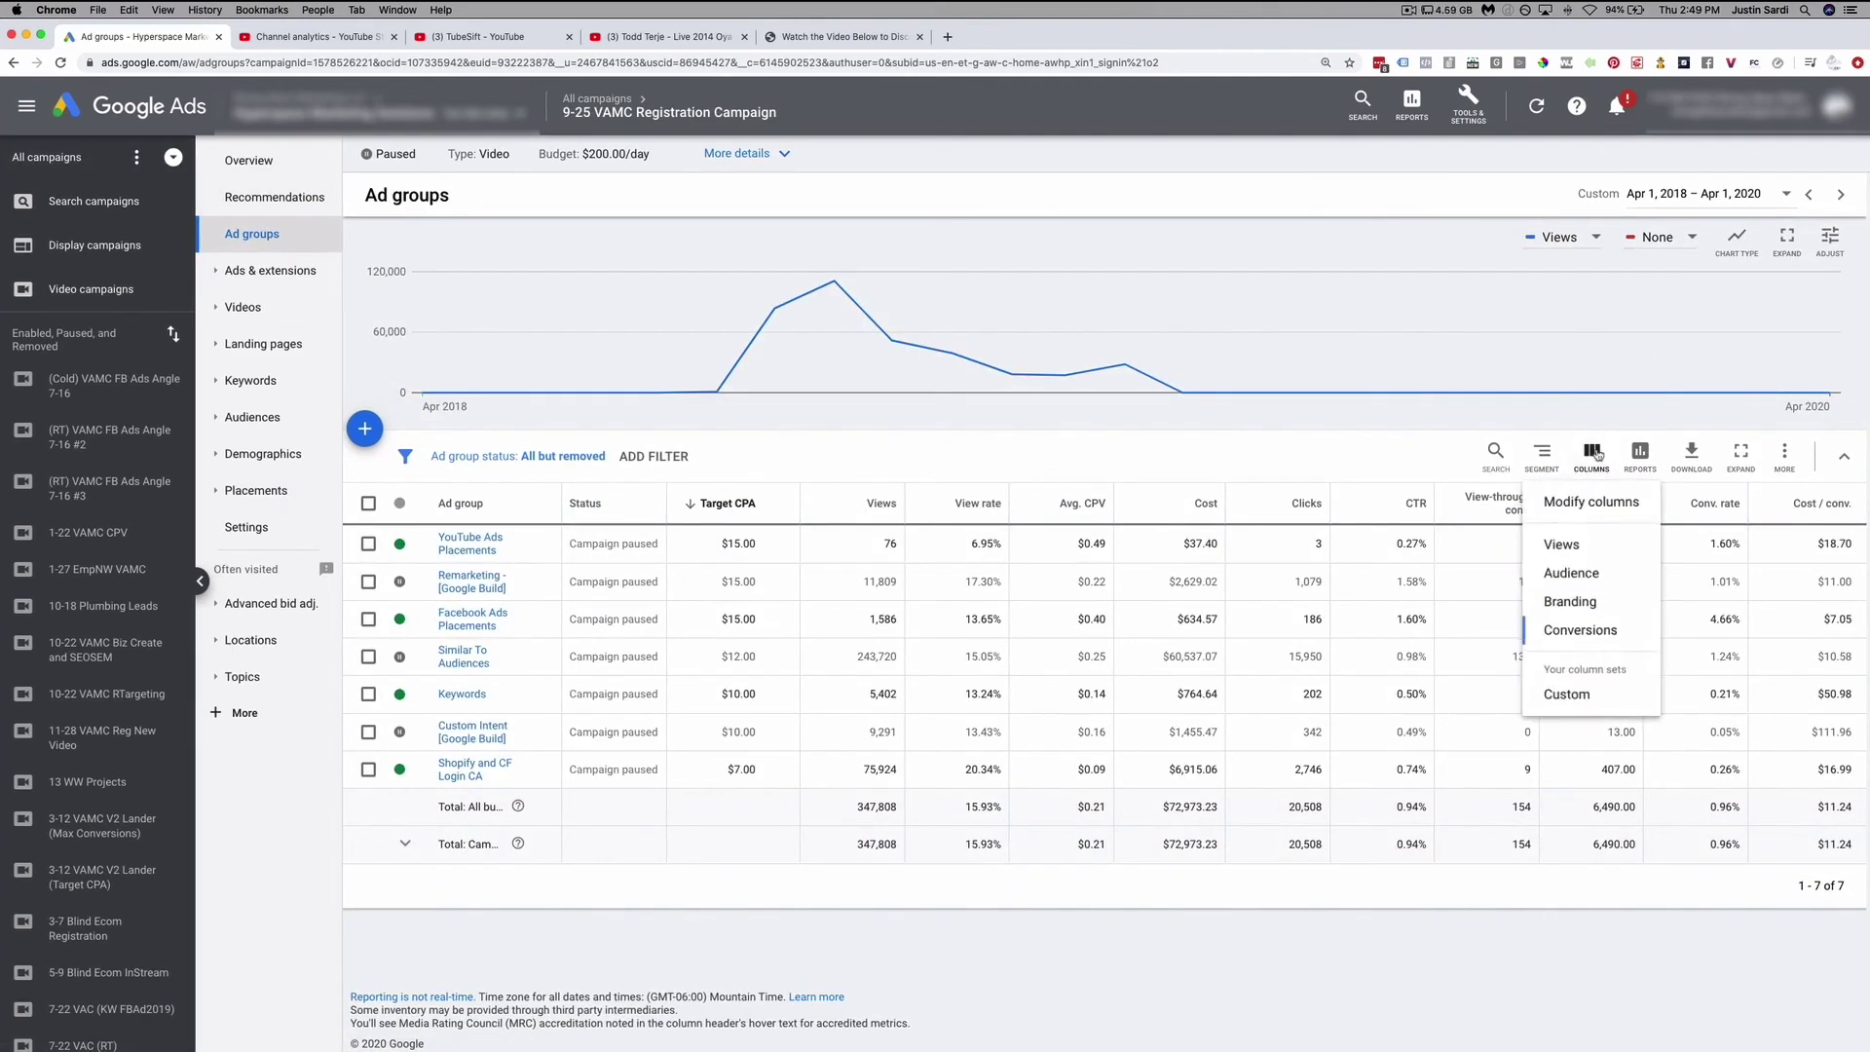
left_click(1578, 634)
left_click_drag(1586, 533, 1643, 773)
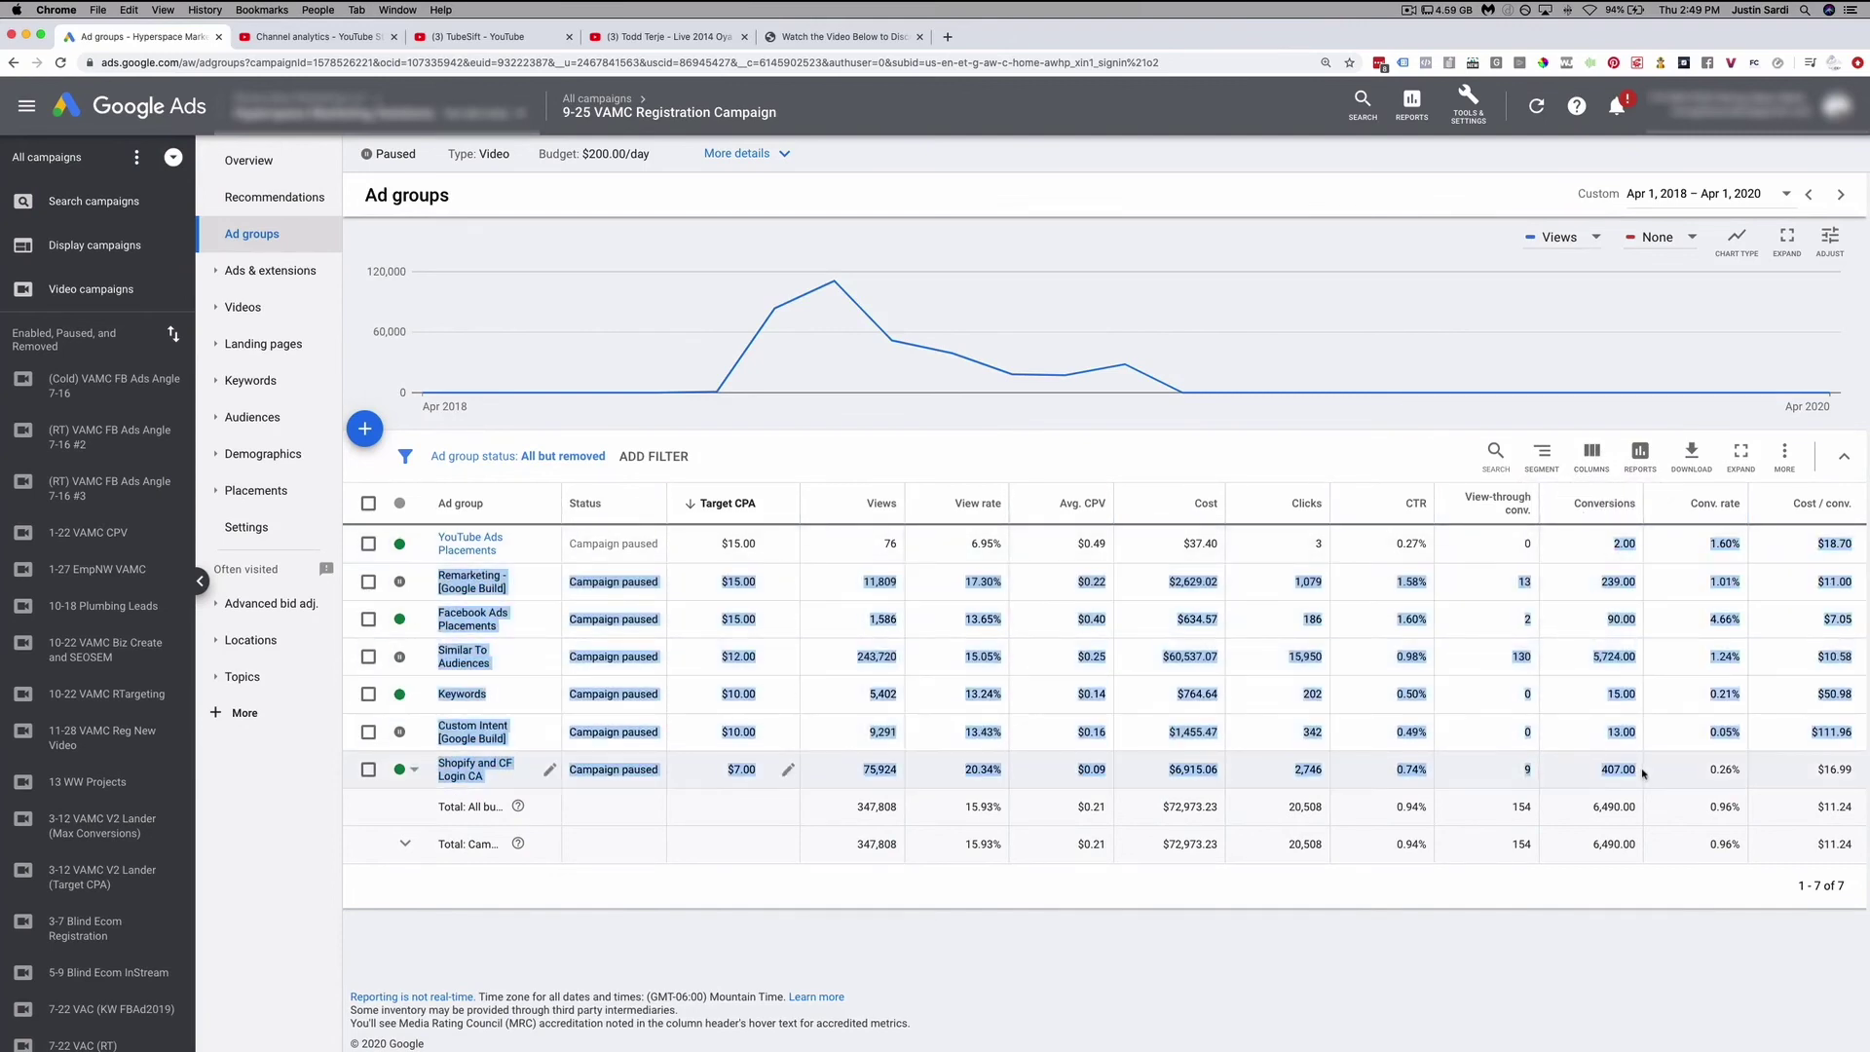
left_click(1636, 774)
left_click(1591, 503)
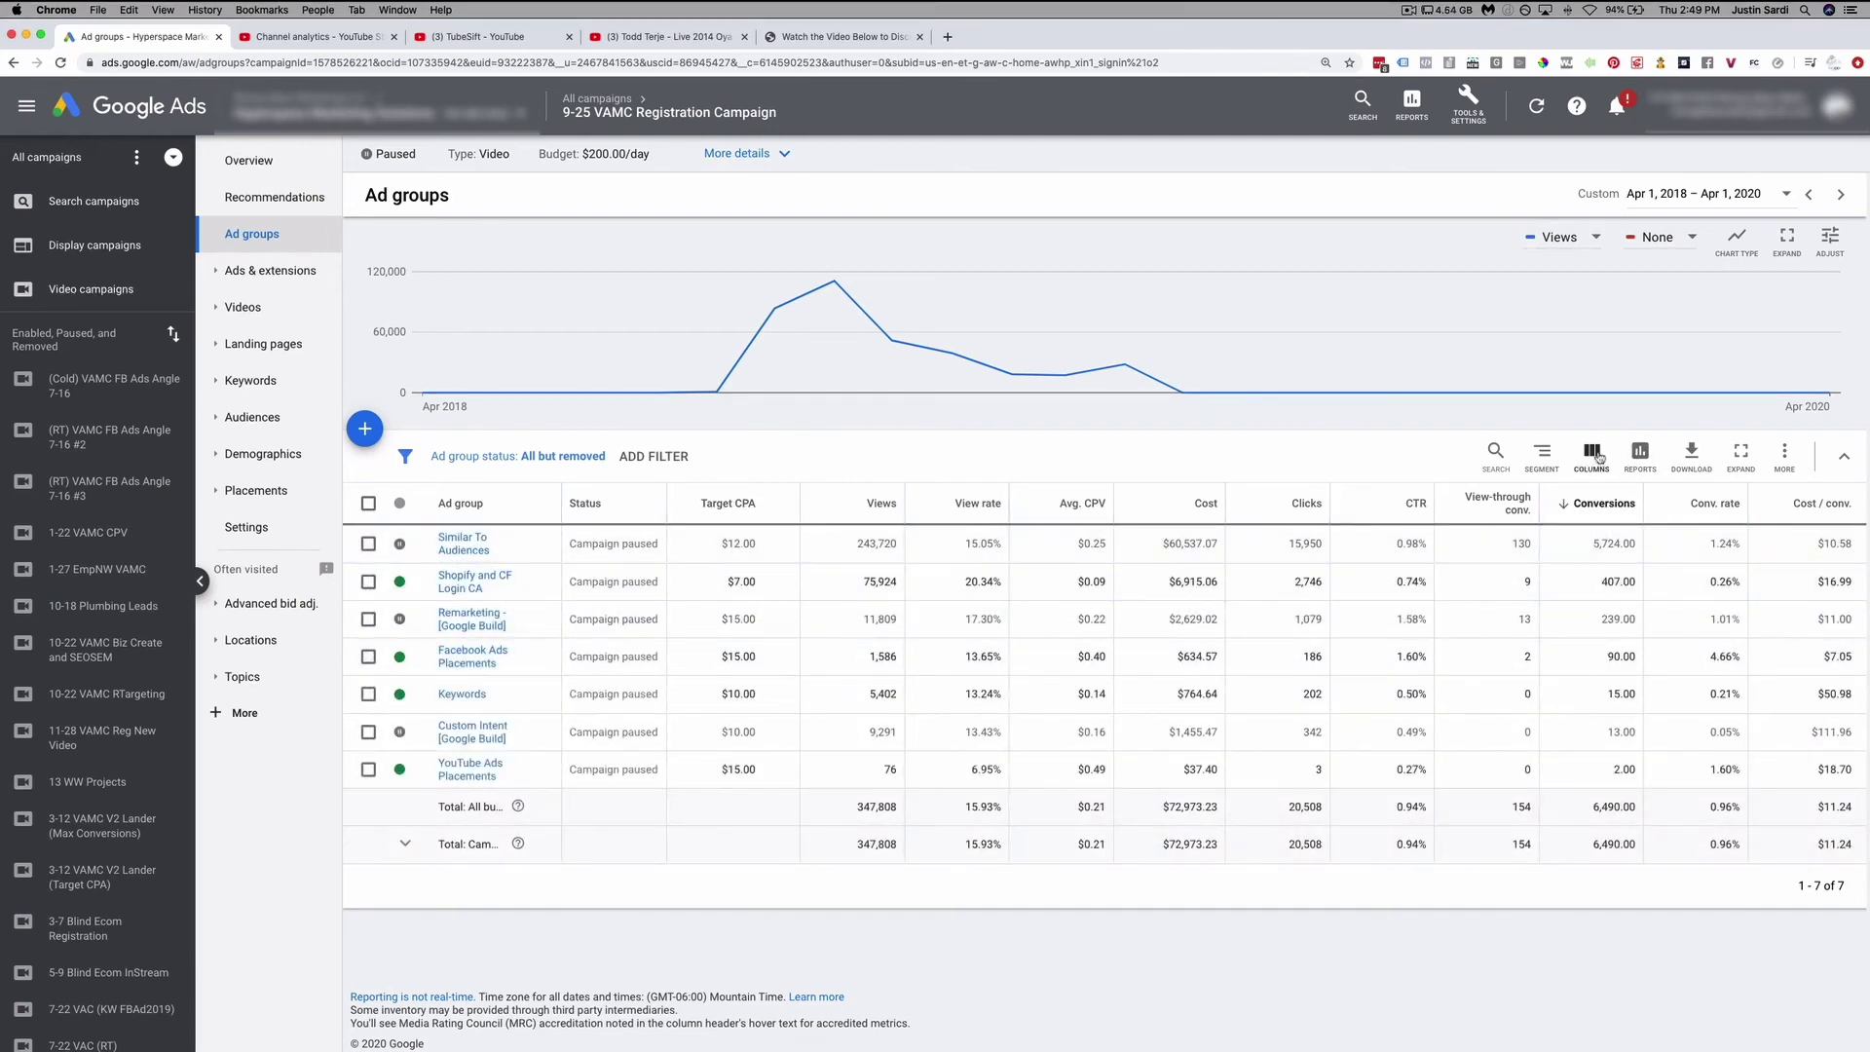
left_click(1544, 453)
mouse_move(1519, 613)
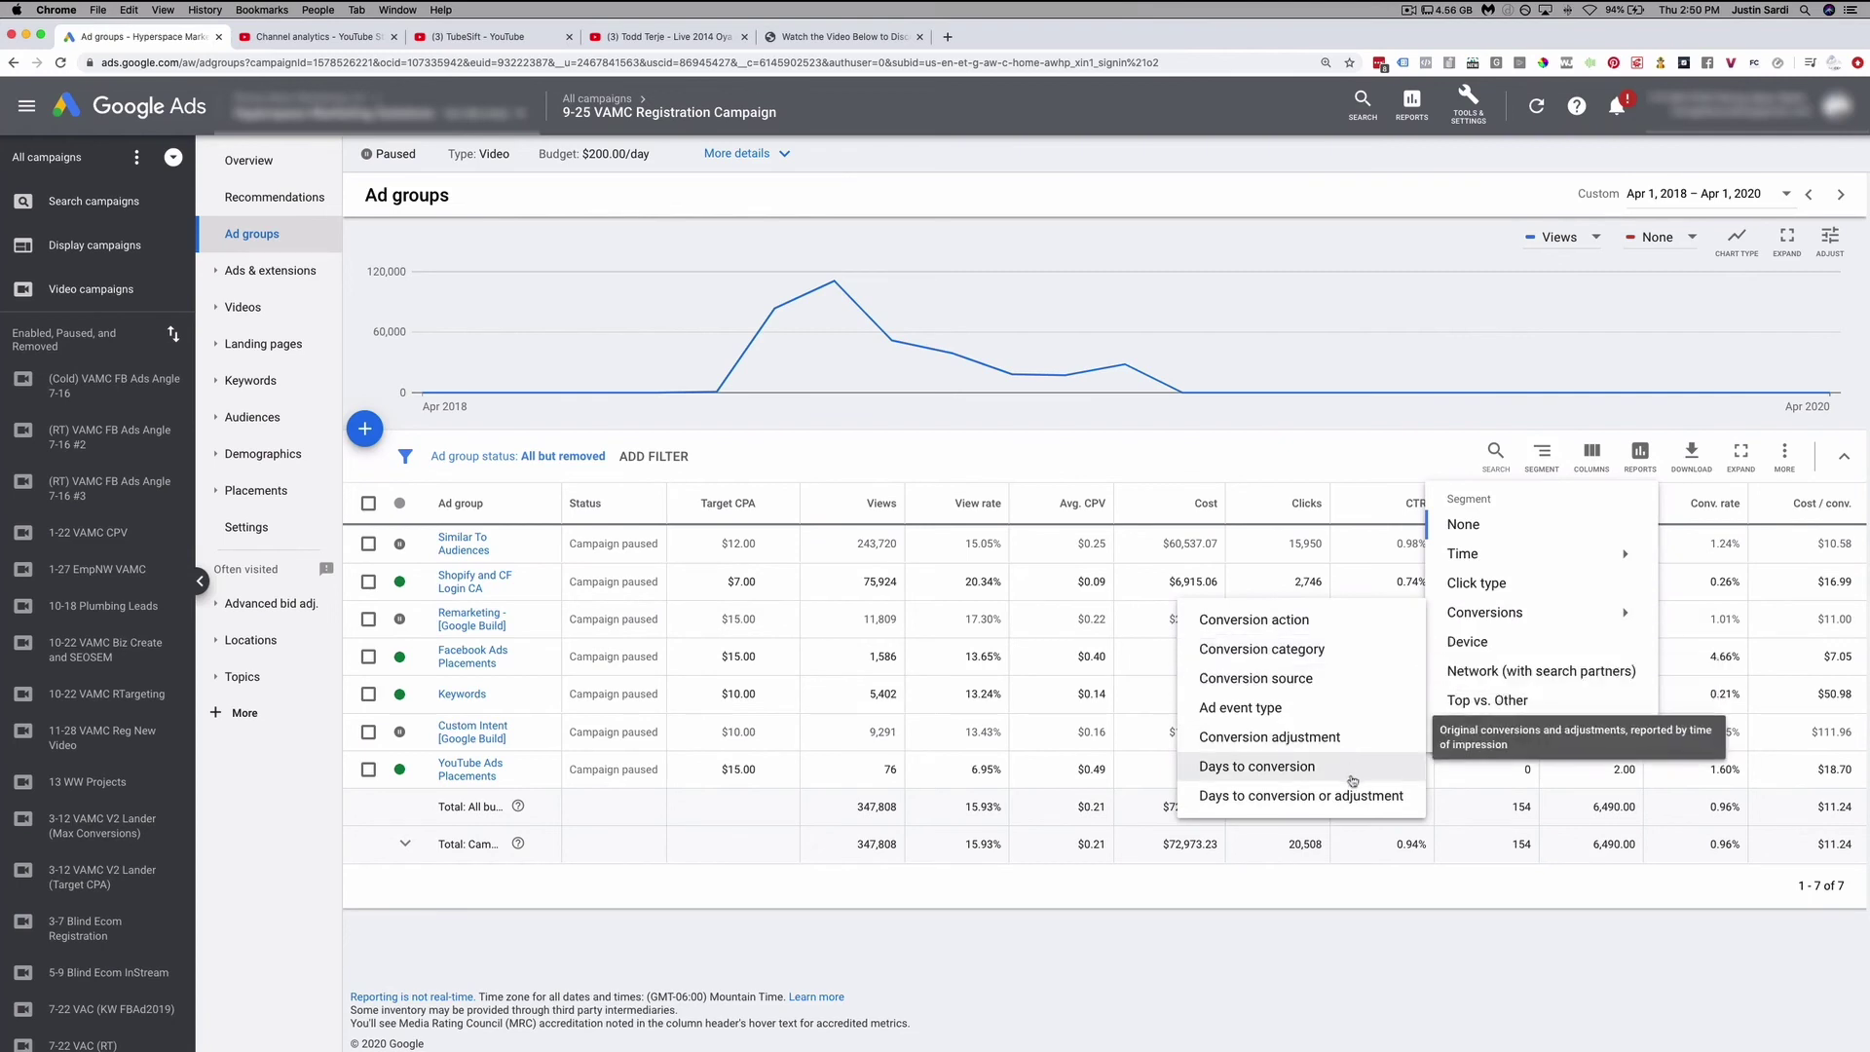
- Segment the ad groups' conversions by conversion action and review the breakdown rows
left_click(1306, 623)
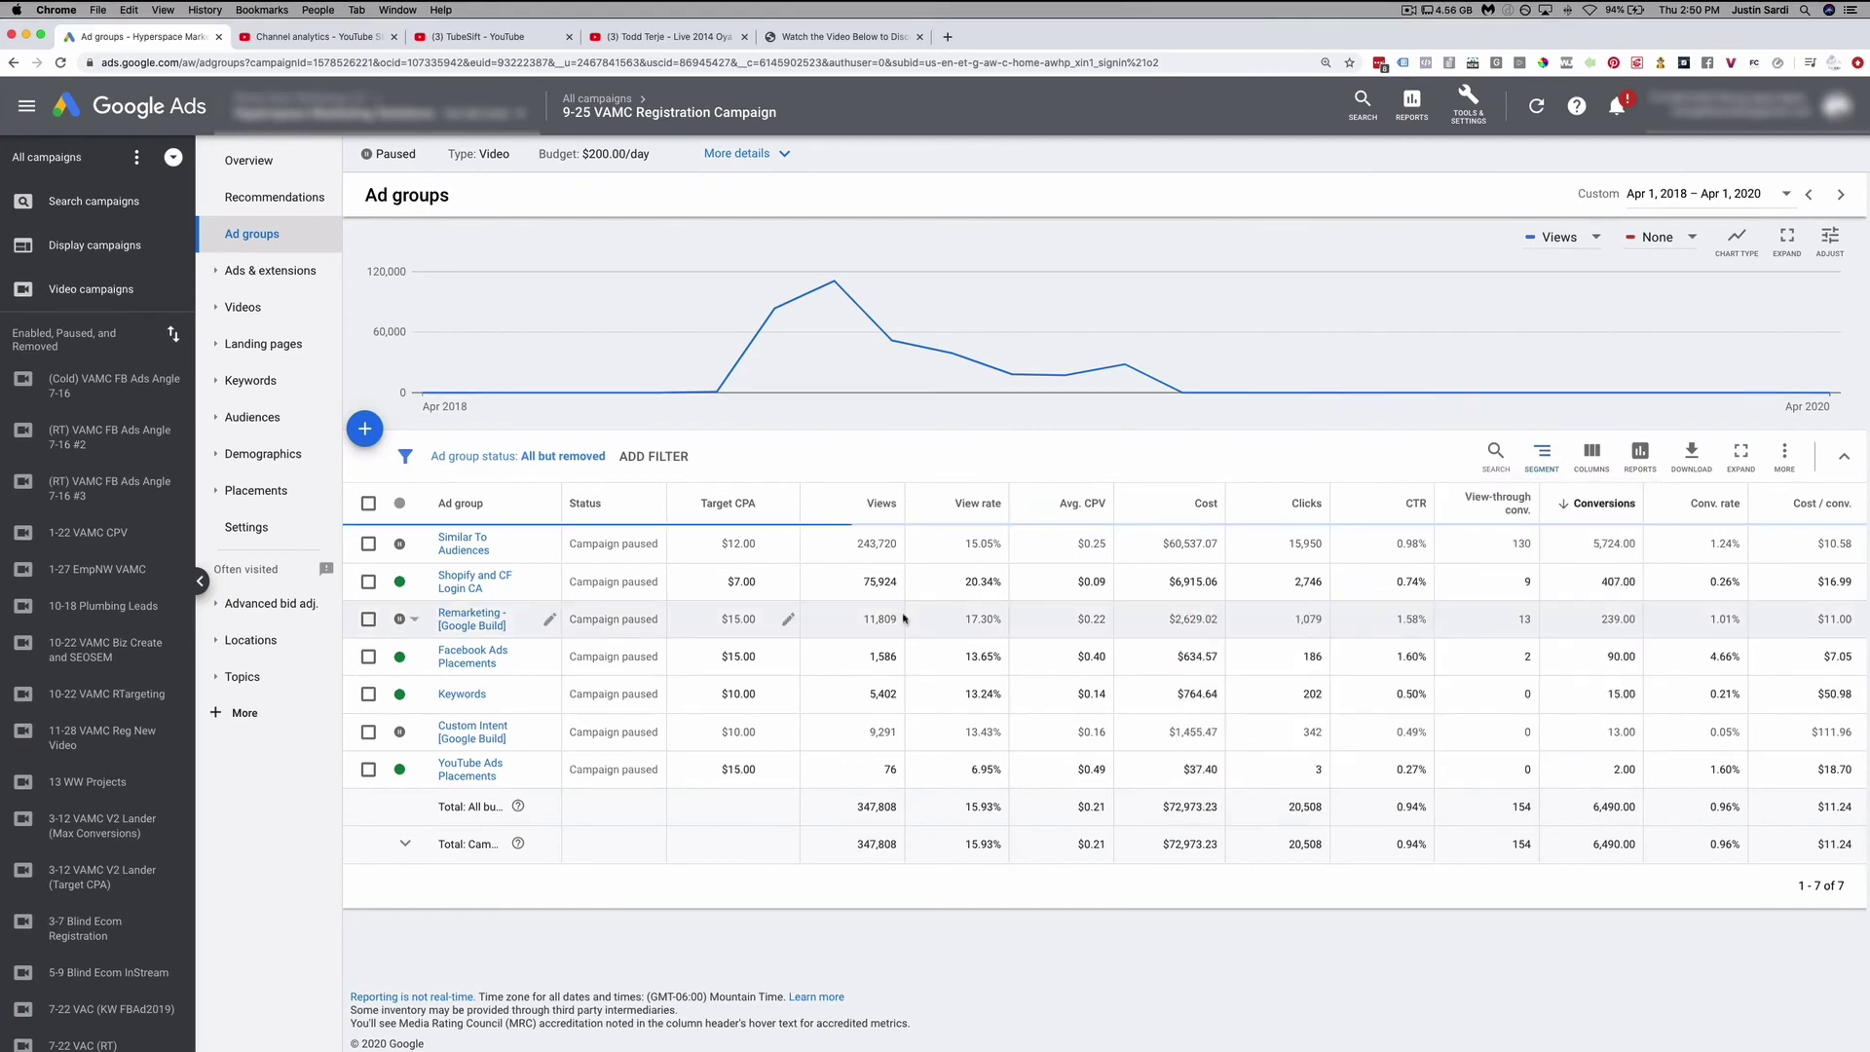
left_click_drag(425, 581, 576, 802)
scroll(576, 802, "down", 1)
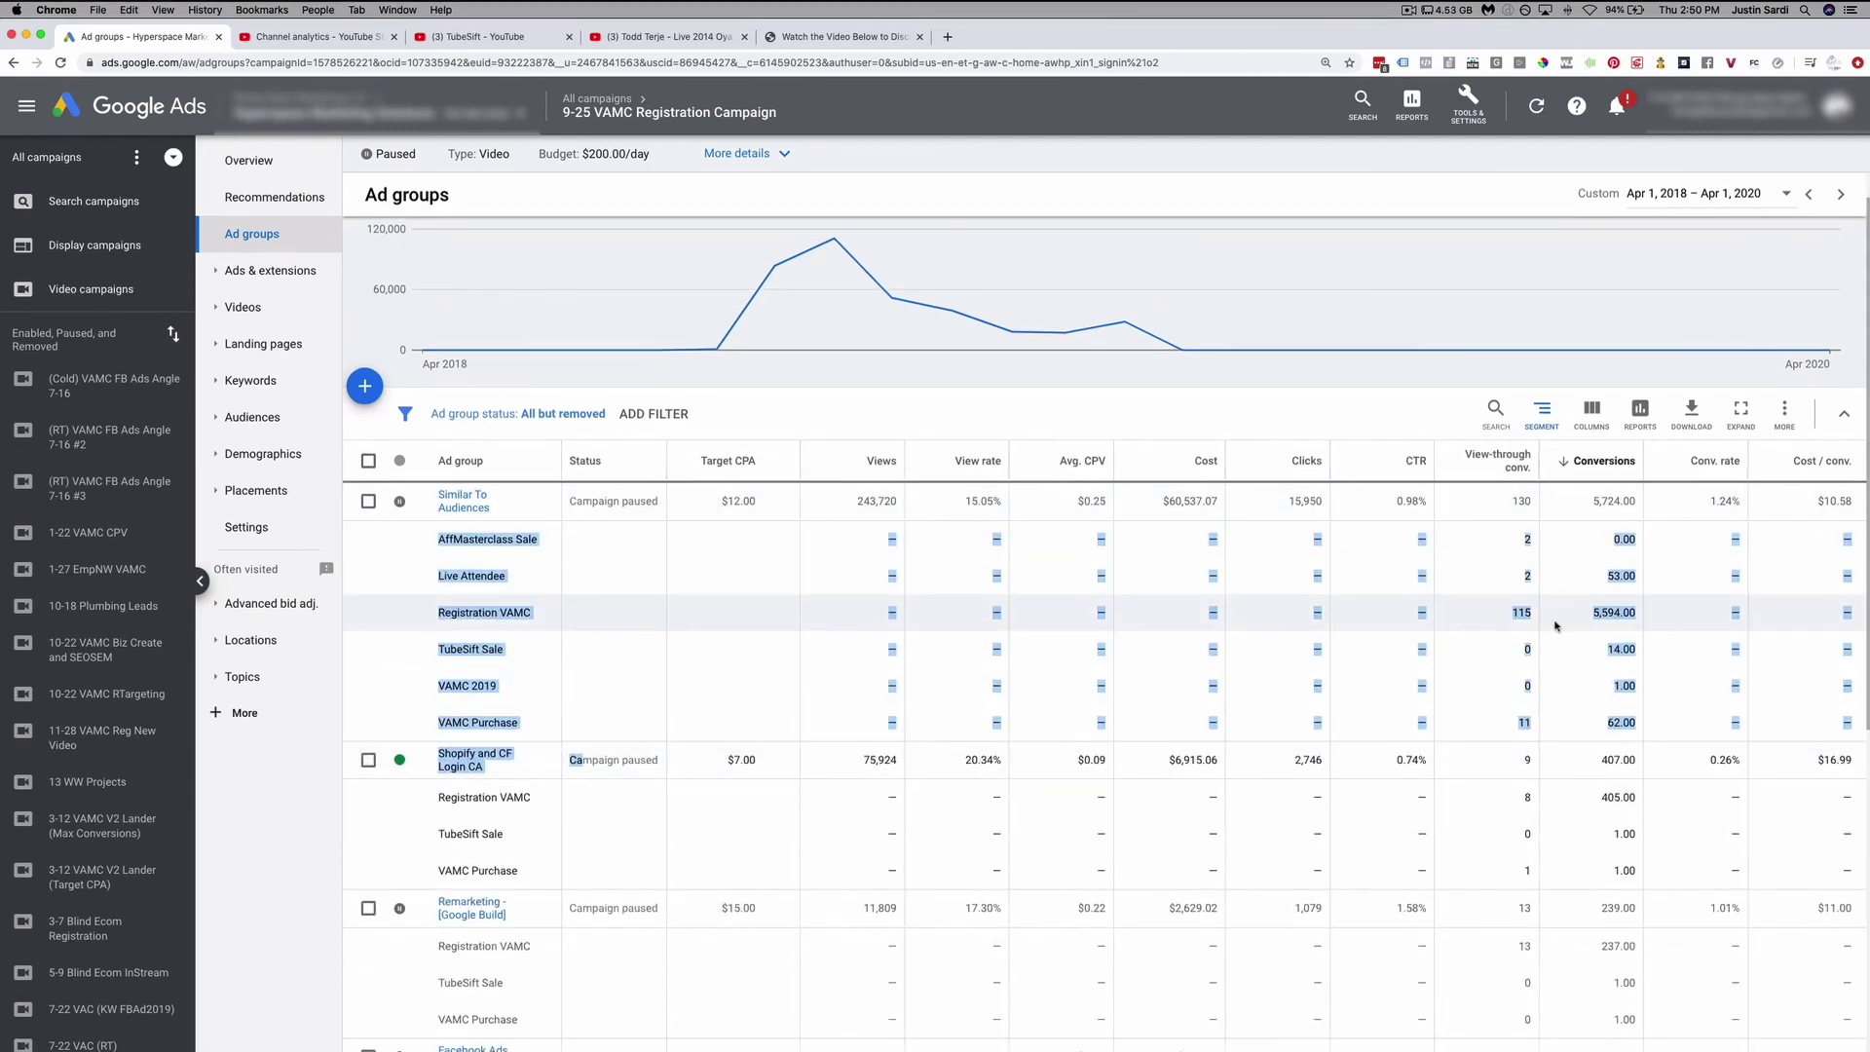
scroll(1607, 603, "down", 1)
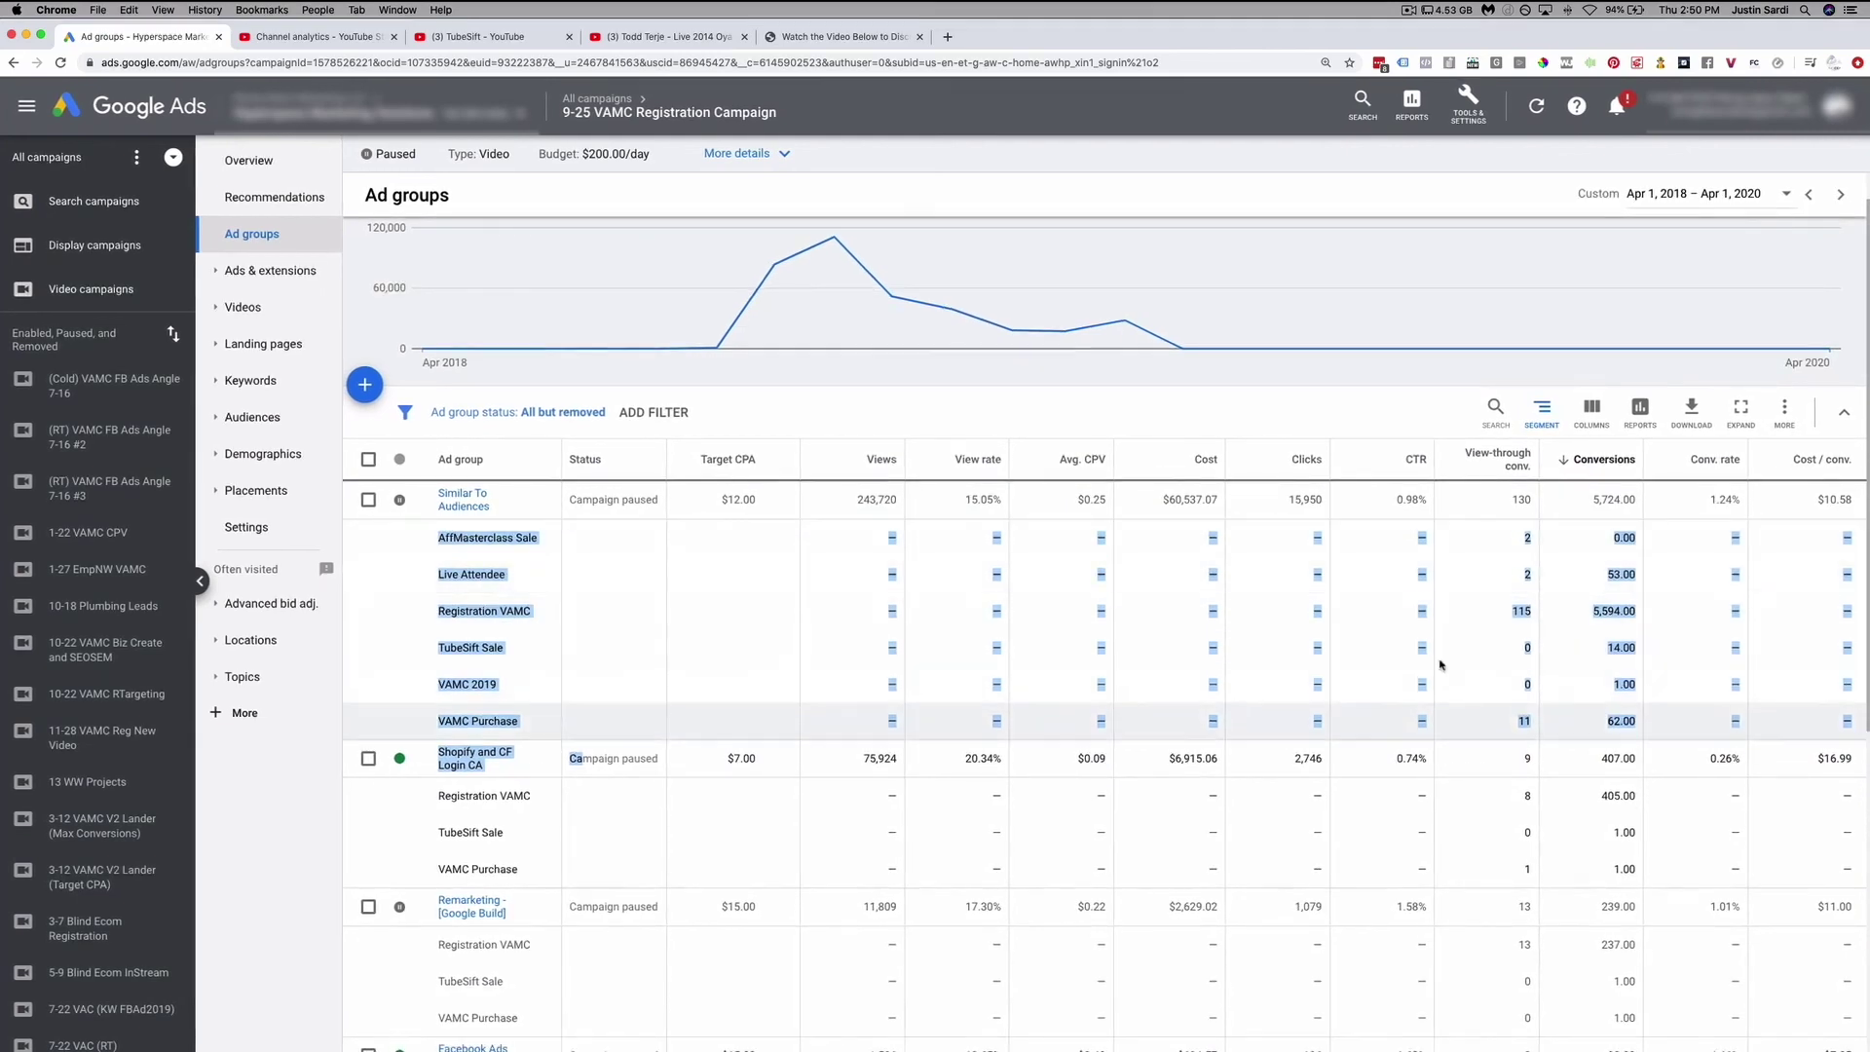
- Re-segment the conversions by conversion category, showing Purchase, Lead and Page view rows
left_click(1542, 411)
mouse_move(1519, 570)
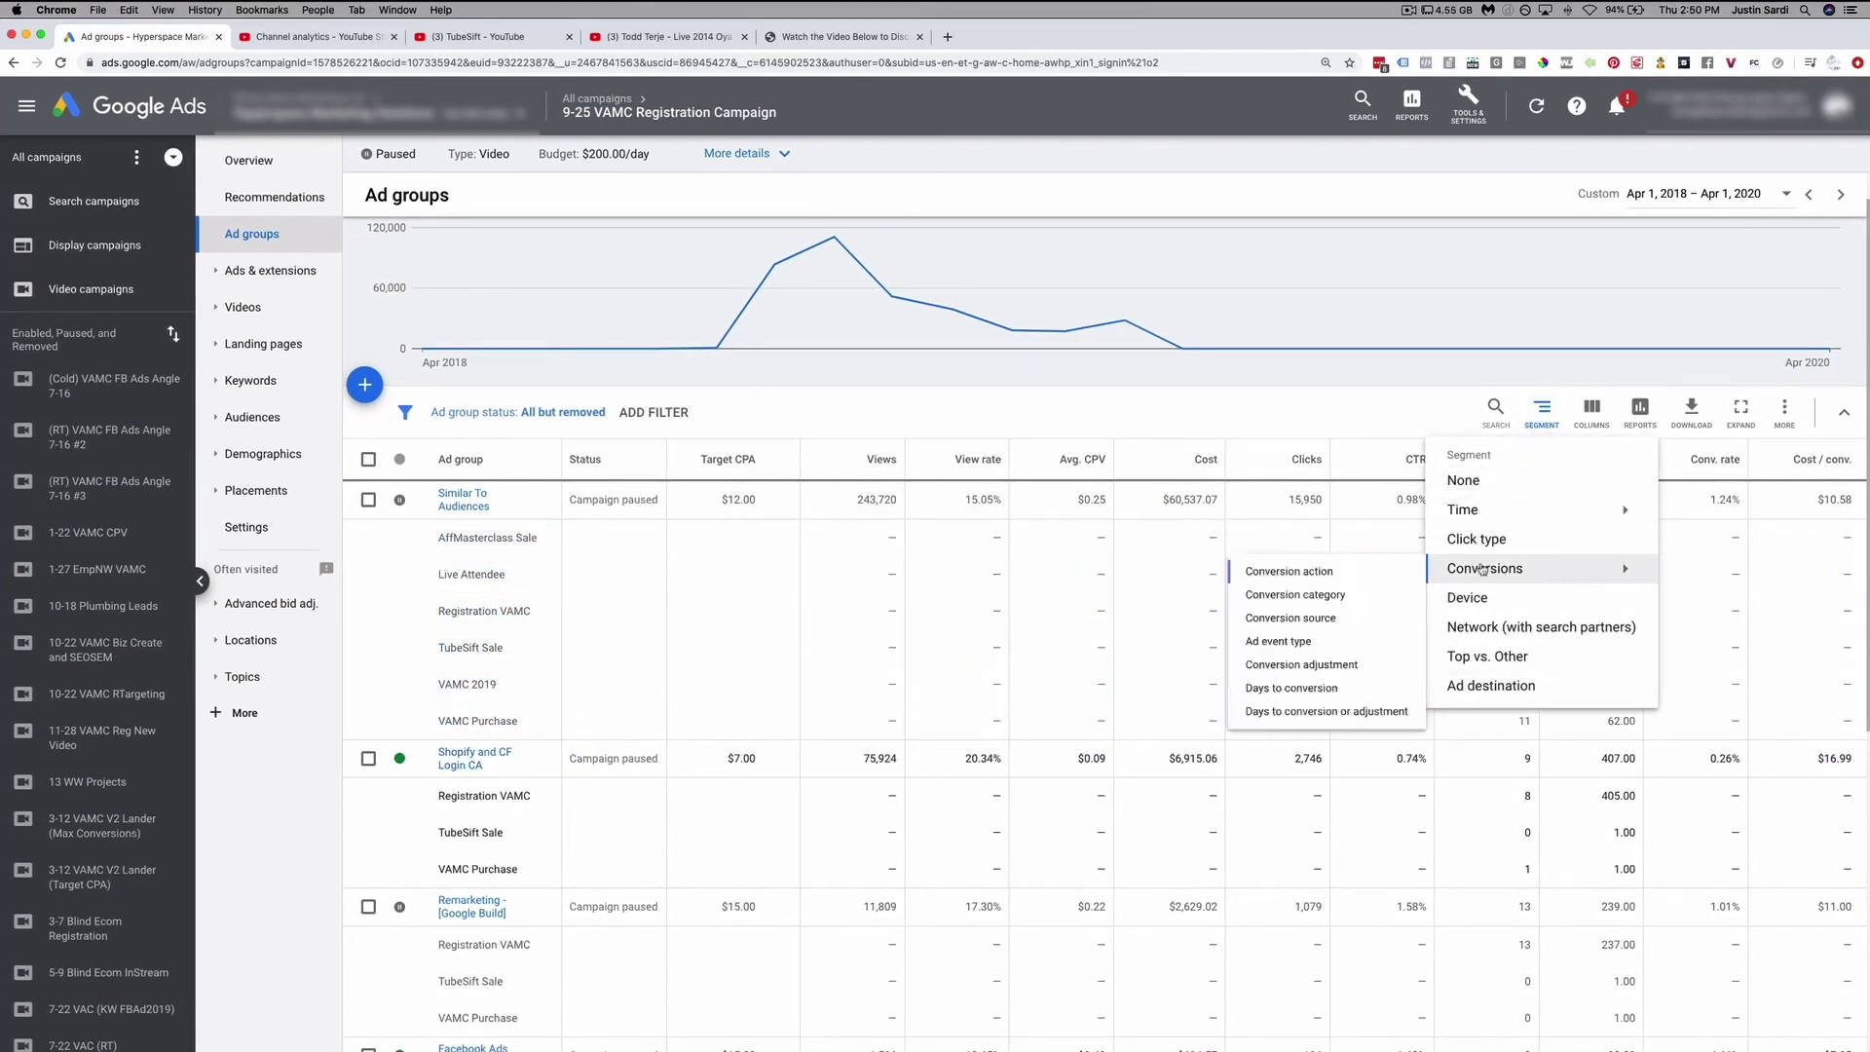
left_click(1296, 606)
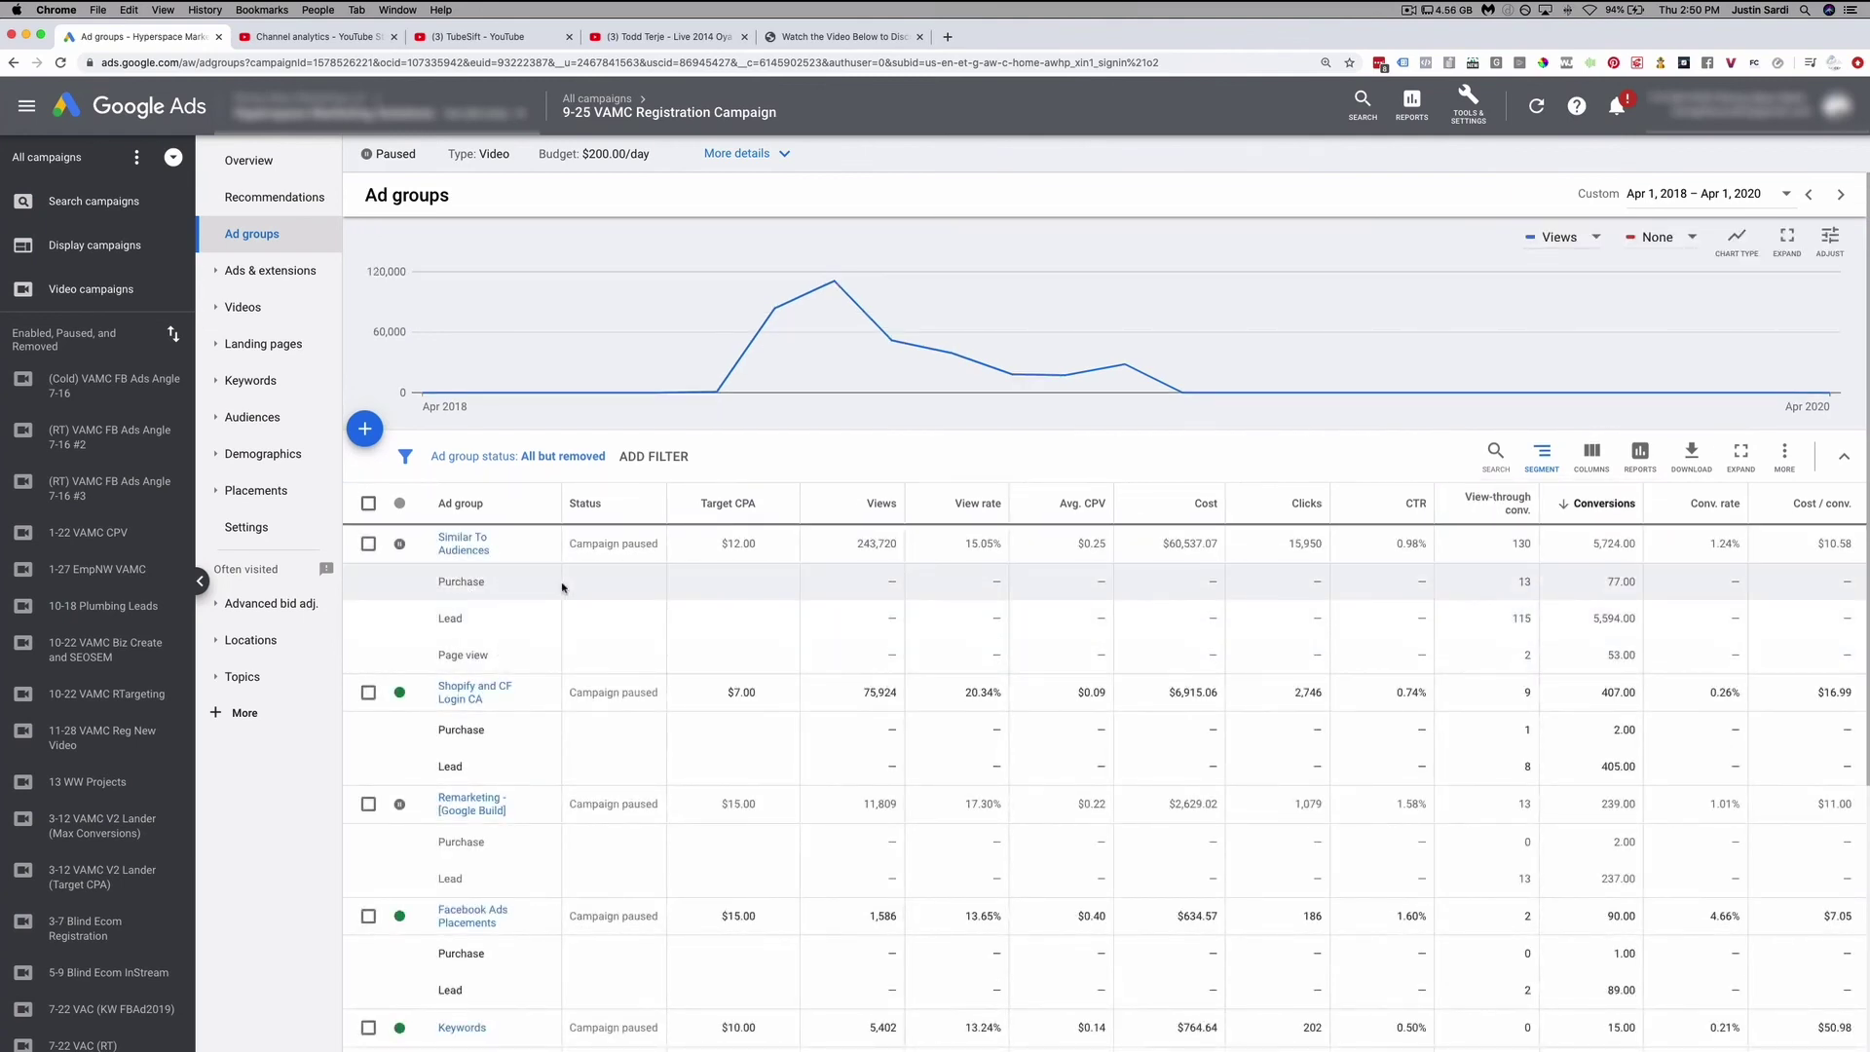
scroll(526, 603, "down", 1)
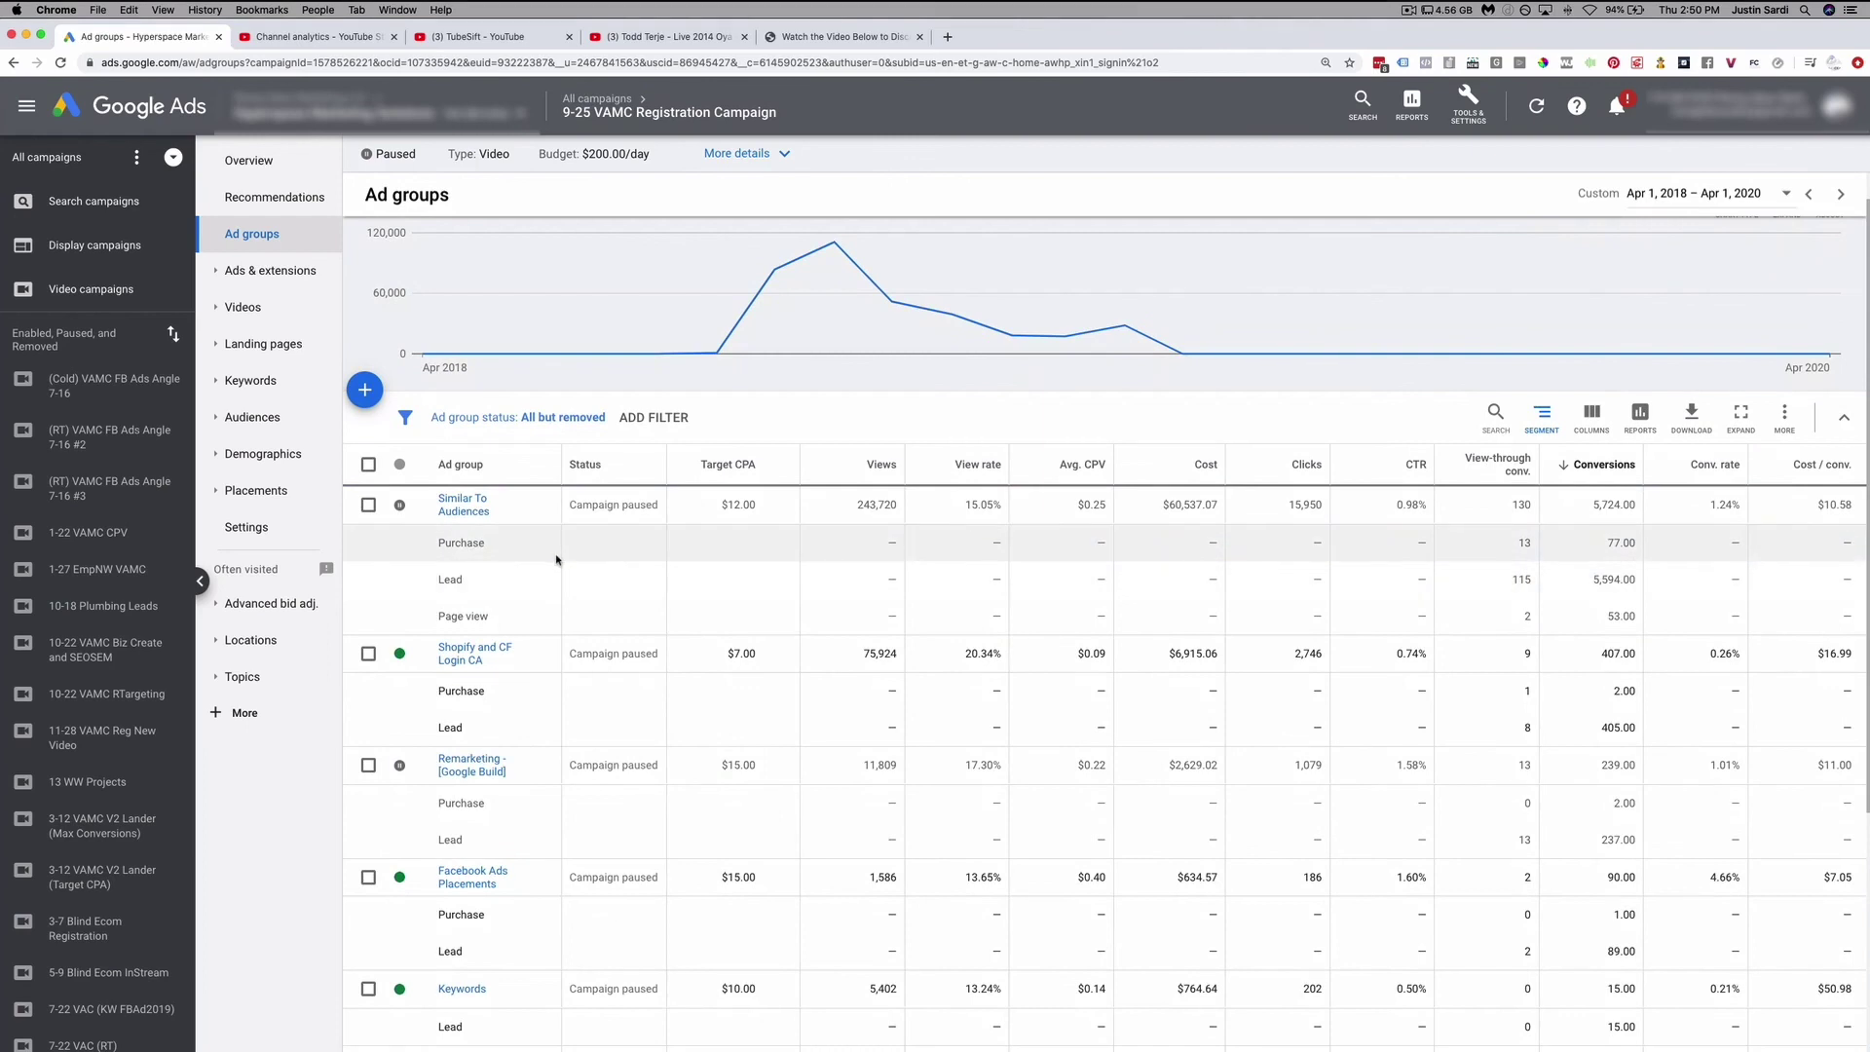